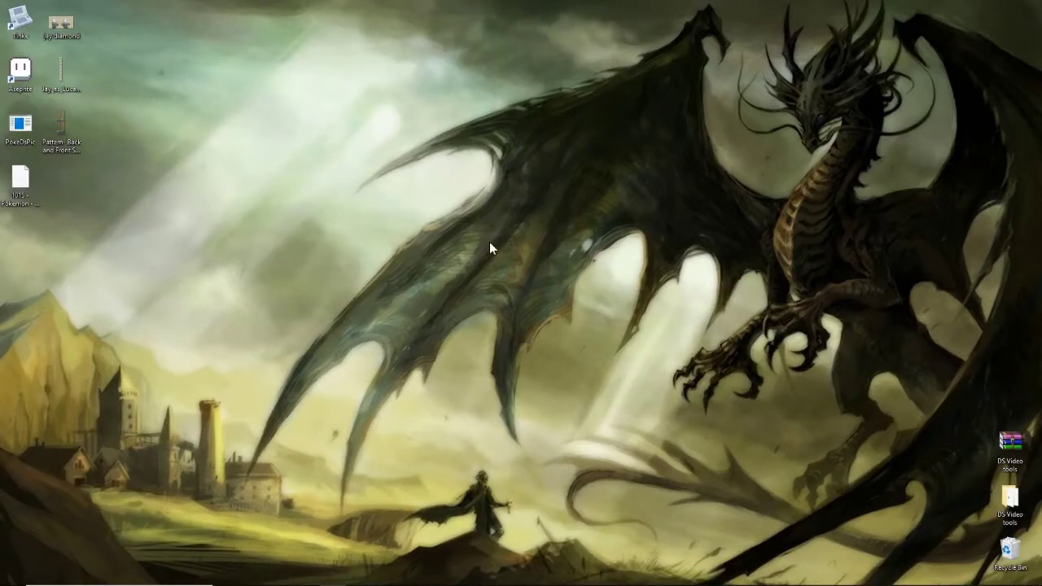
Open Jay_as_Lucas_Tossboy.png from the desktop in Photos.
double_click(58, 76)
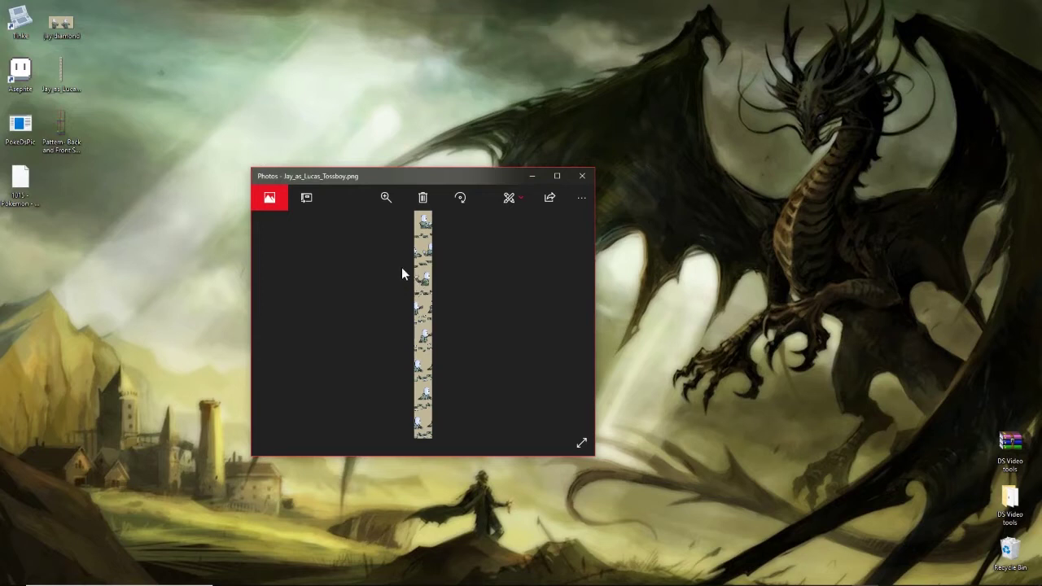
Close the Photos viewer showing the Jay_as_Lucas_Tossboy.png strip.
left_click(583, 176)
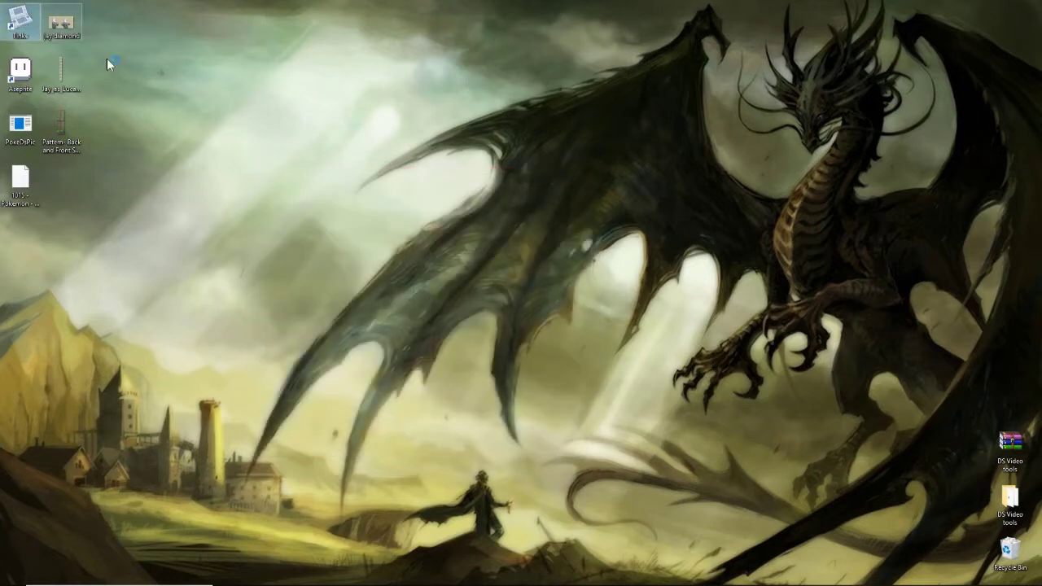
Open the Pokemon Diamond Version ROM in Tinke.
left_click_drag(249, 25, 471, 78)
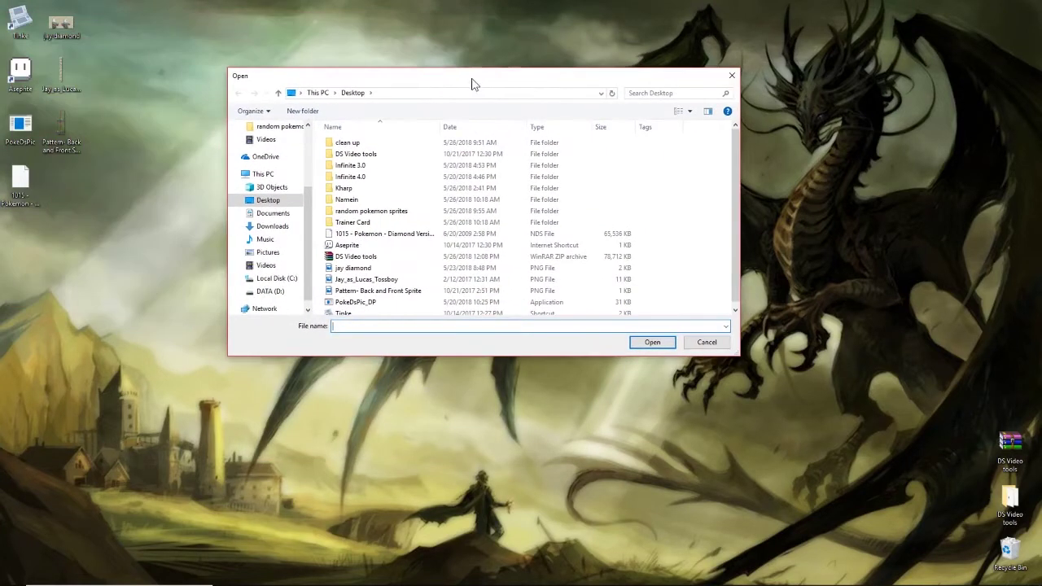
double_click(405, 233)
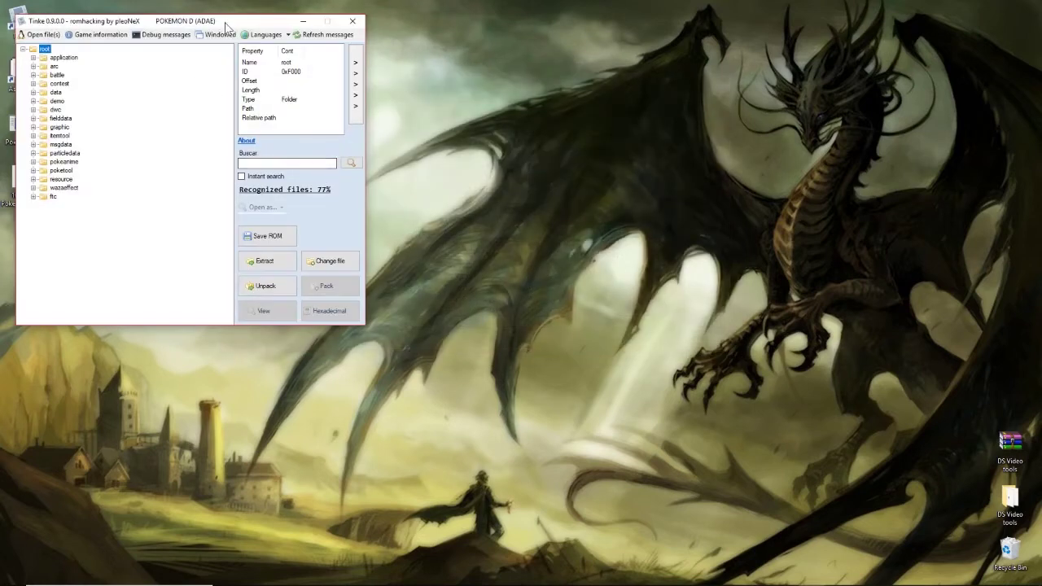
left_click_drag(233, 23, 478, 94)
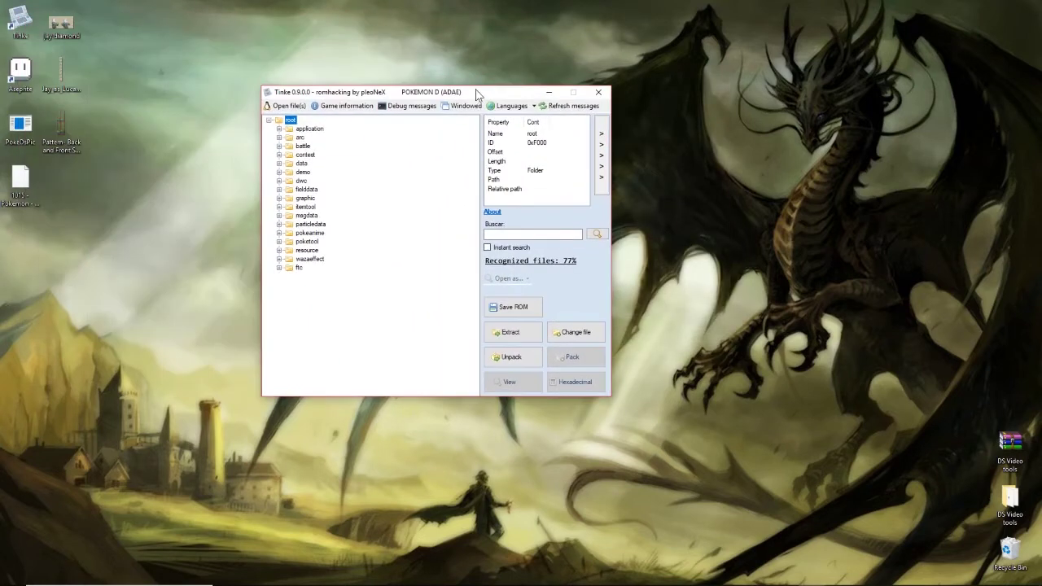
Unpack poketool/trgra/trbgra.narc and preview its trbgra_0.RGCN graphic.
left_click(279, 242)
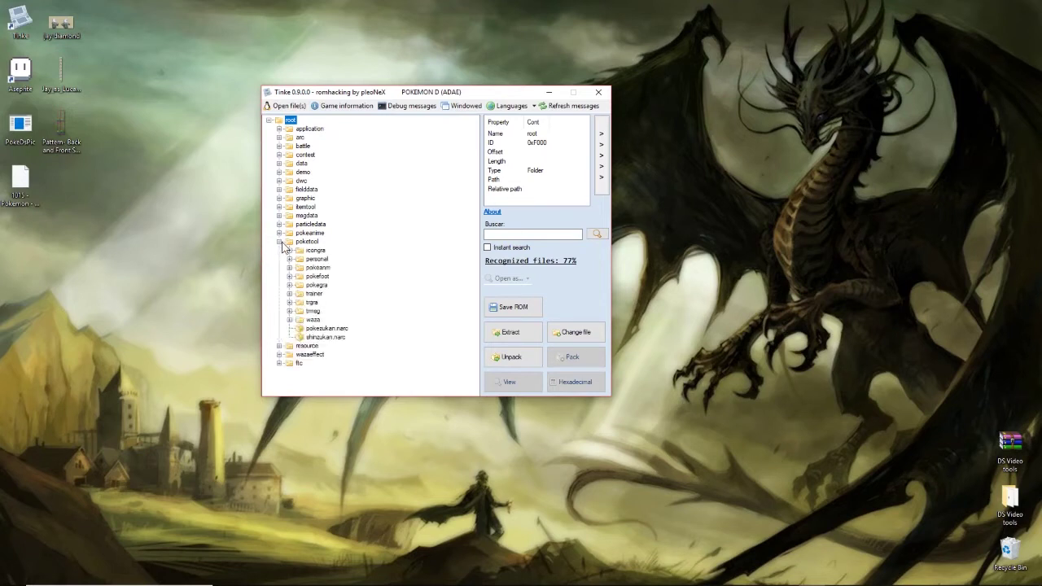
left_click(288, 302)
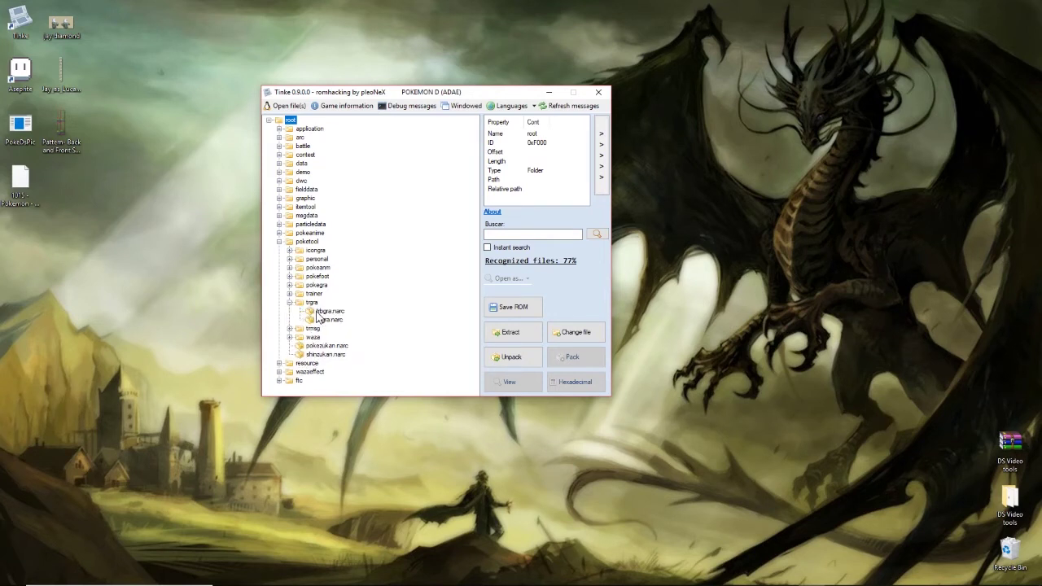
left_click(324, 312)
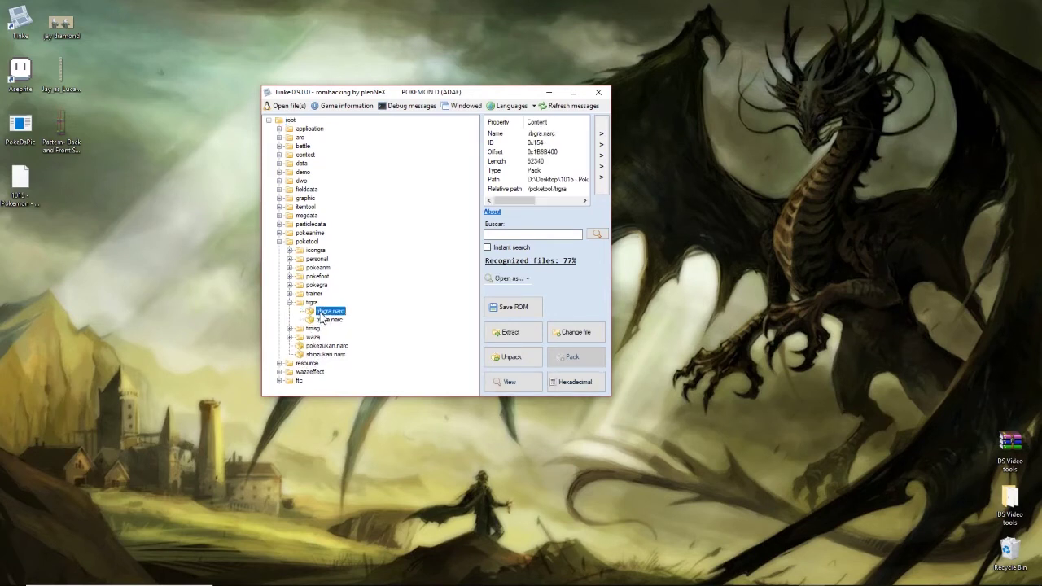
left_click(511, 358)
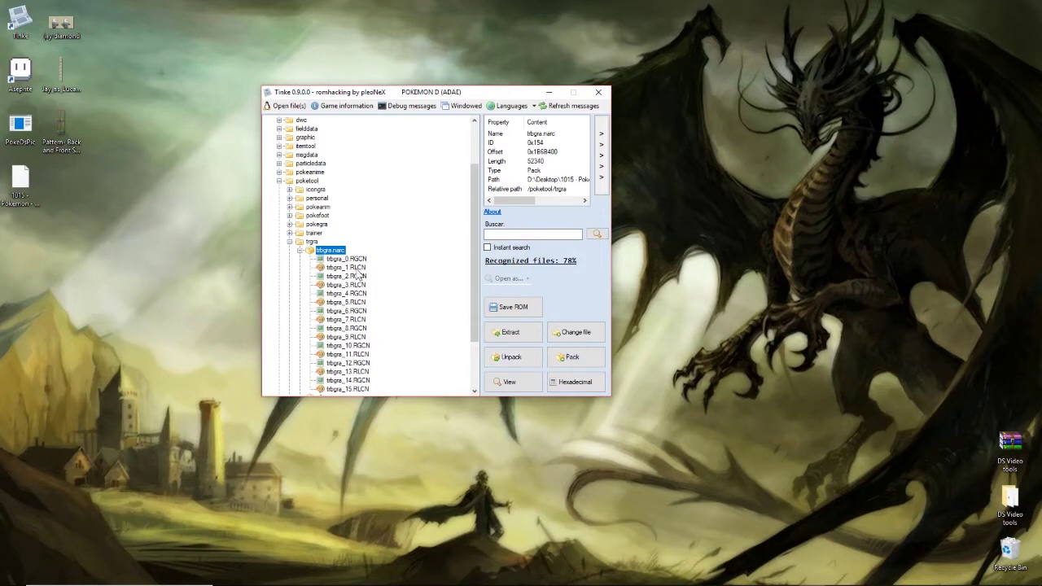
left_click(355, 268)
left_click(358, 259)
left_click(507, 382)
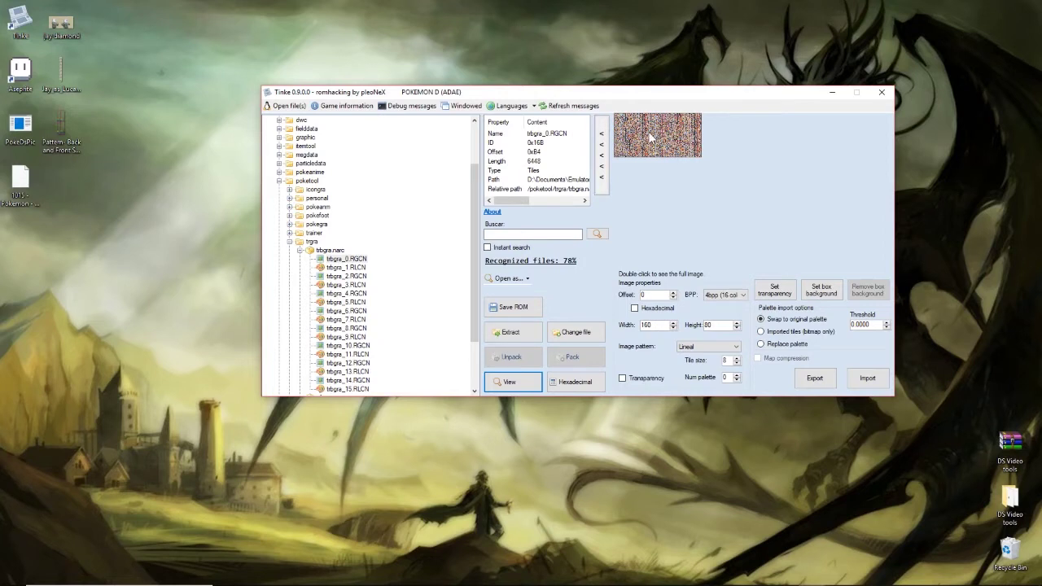
Extract trbgra.narc as a packed file and save it to the Desktop.
left_click(332, 251)
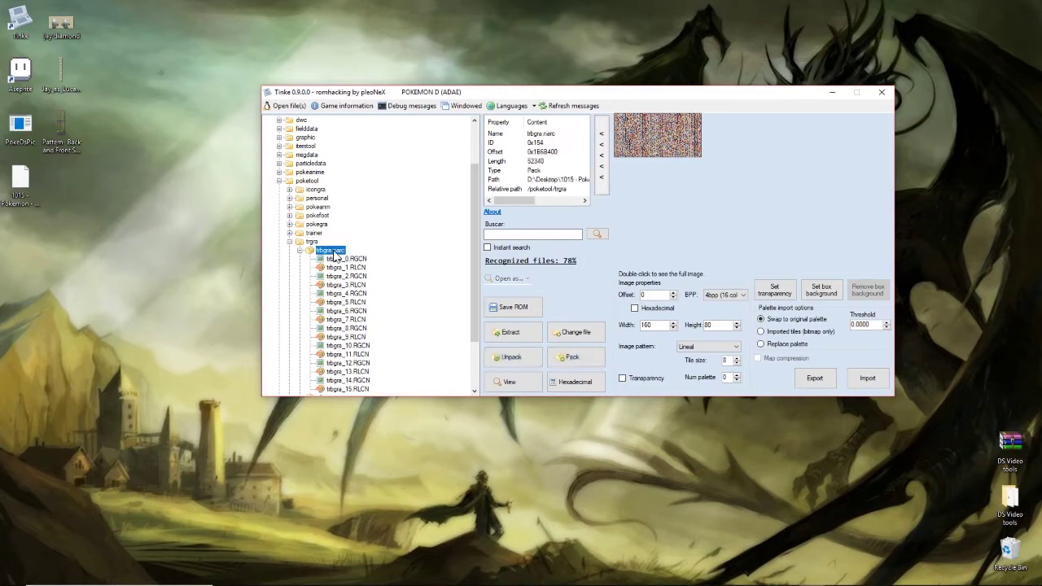
left_click(510, 334)
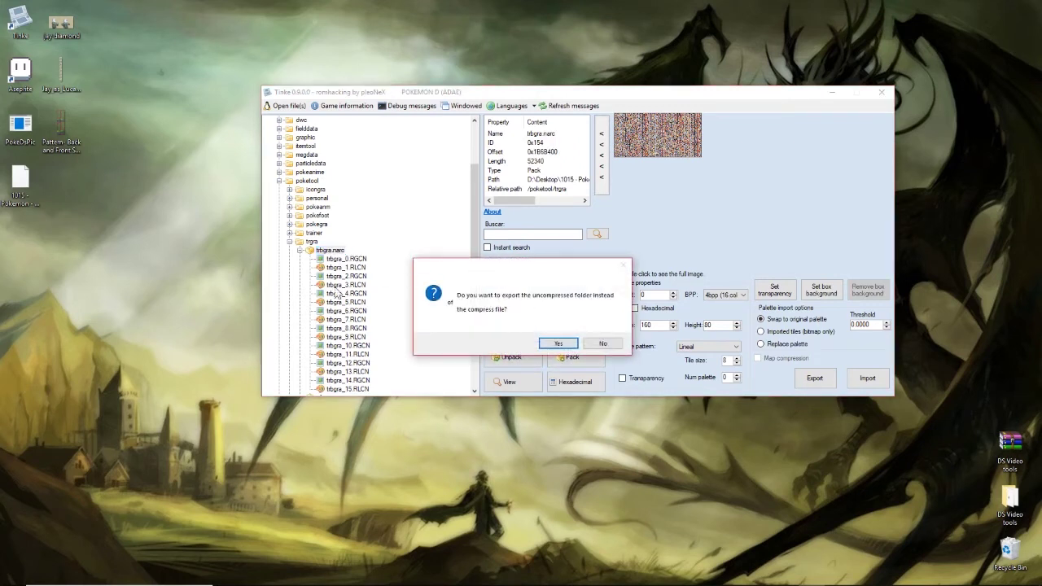
left_click(602, 343)
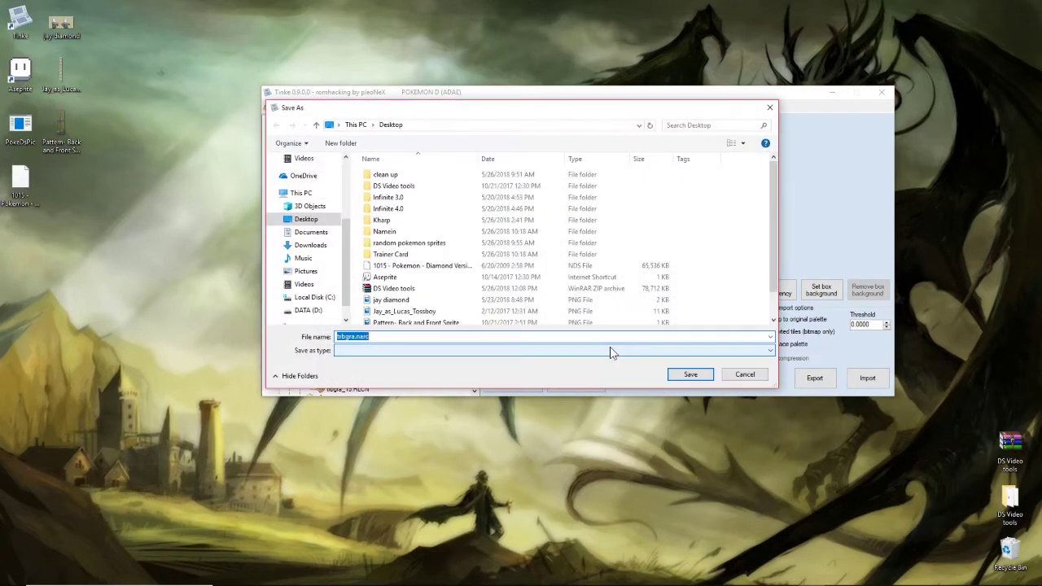
left_click(690, 374)
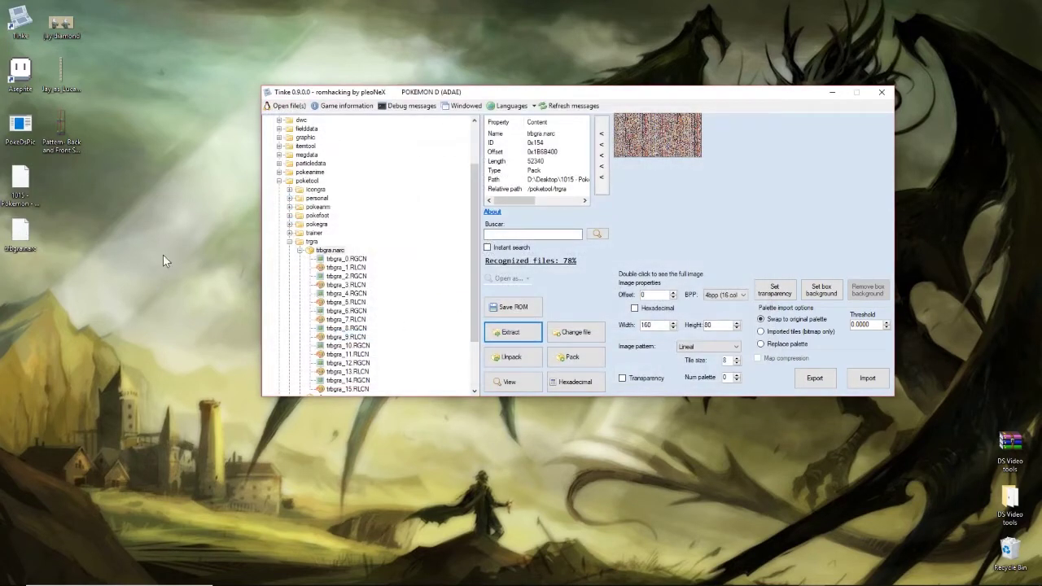
Launch PokeDsPic DP and load trbgra.narc into it.
left_click(834, 100)
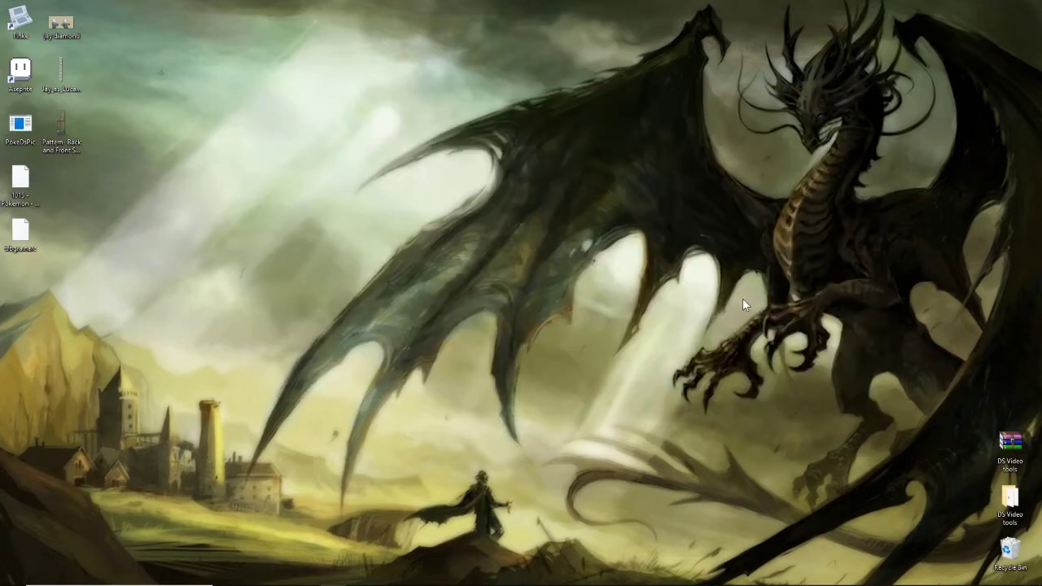
left_click(34, 124)
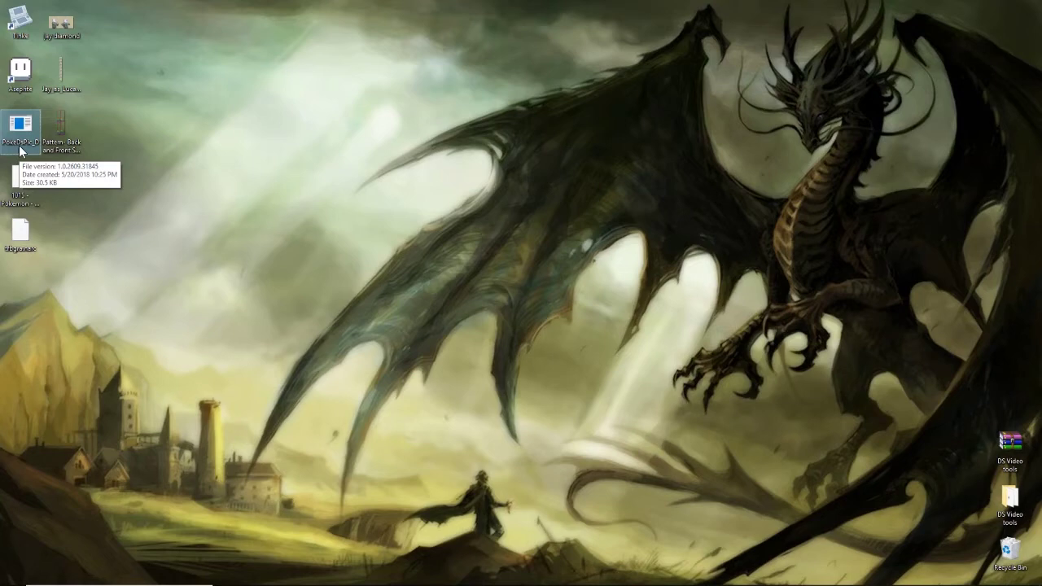
double_click(22, 146)
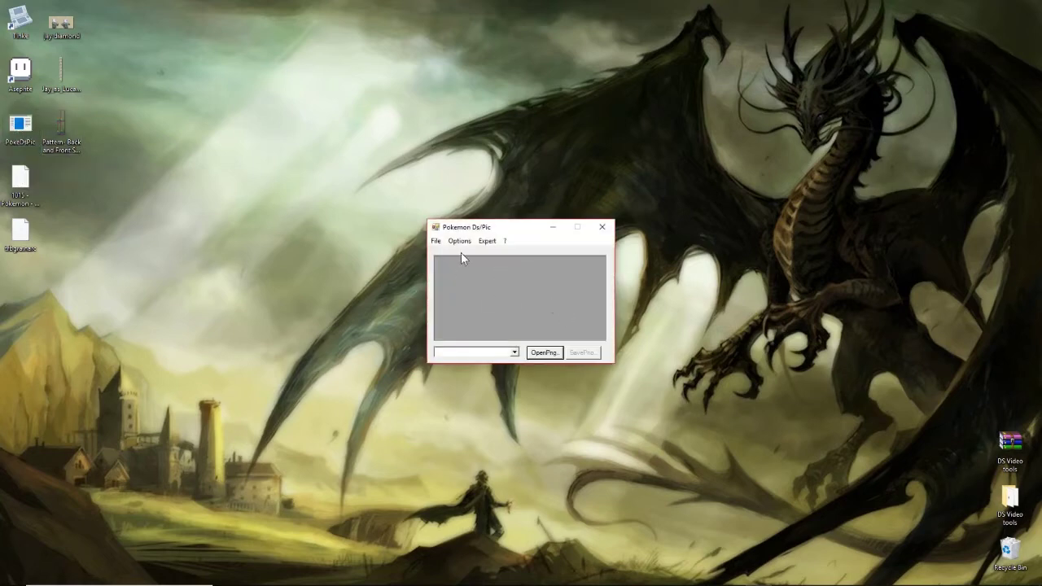
left_click(436, 241)
left_click(455, 253)
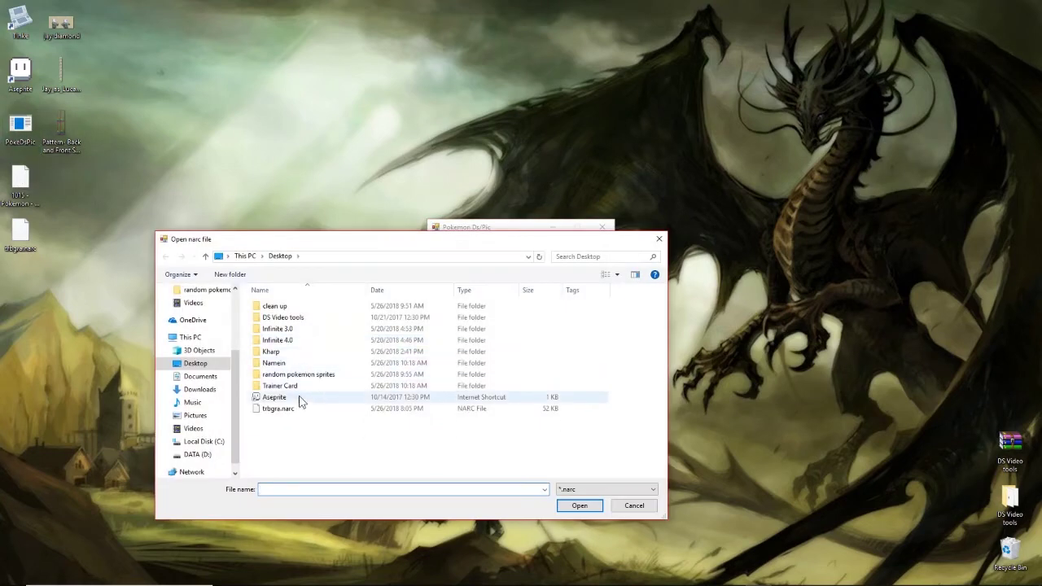
double_click(291, 409)
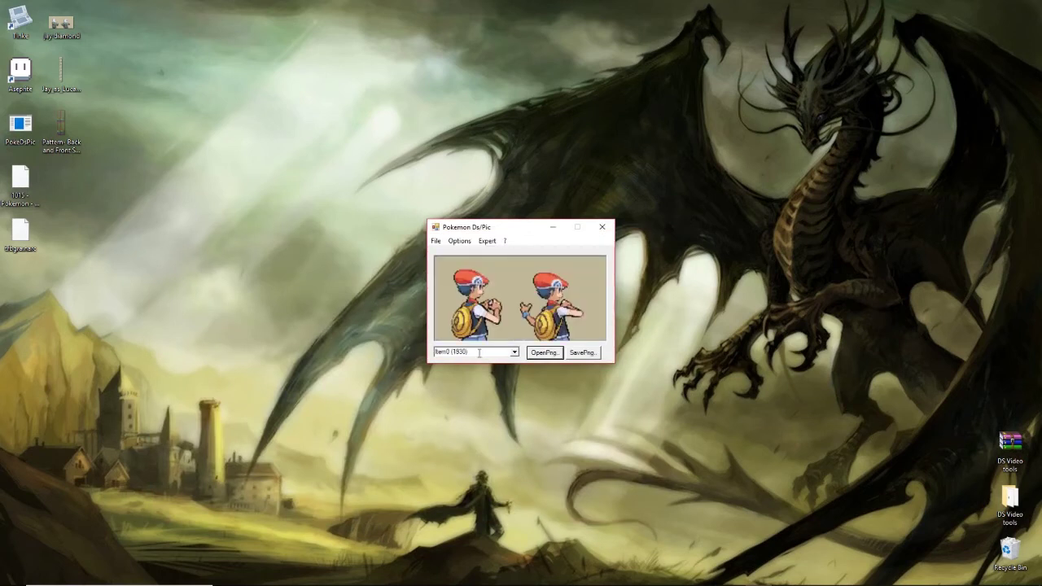
Save the Item0 (1930) back sprite to the desktop as 'diamond back.png'.
scroll(468, 354, "up", 1)
scroll(455, 352, "down", 1)
scroll(472, 352, "up", 1)
left_click(583, 353)
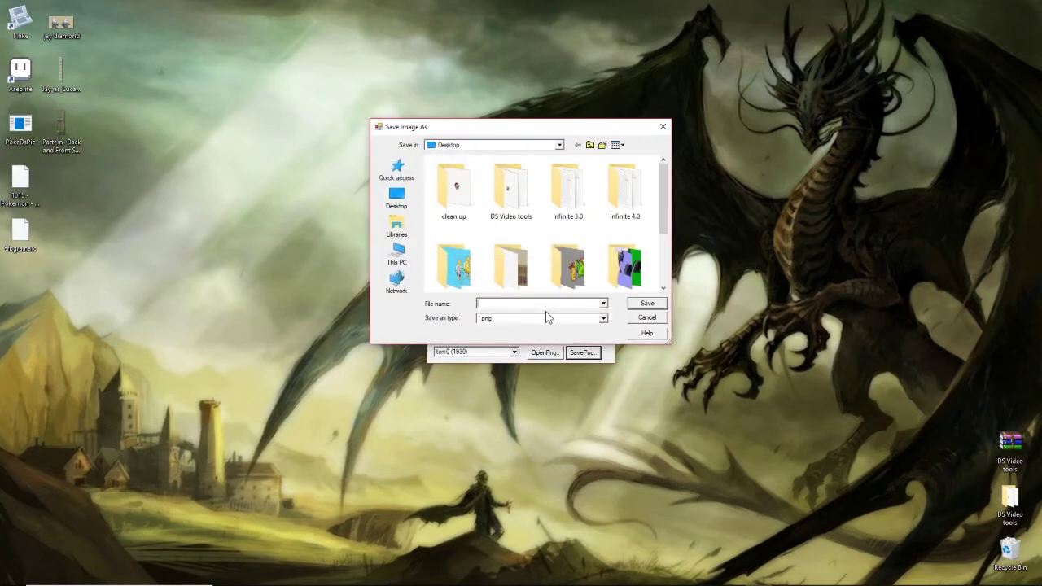
type("d")
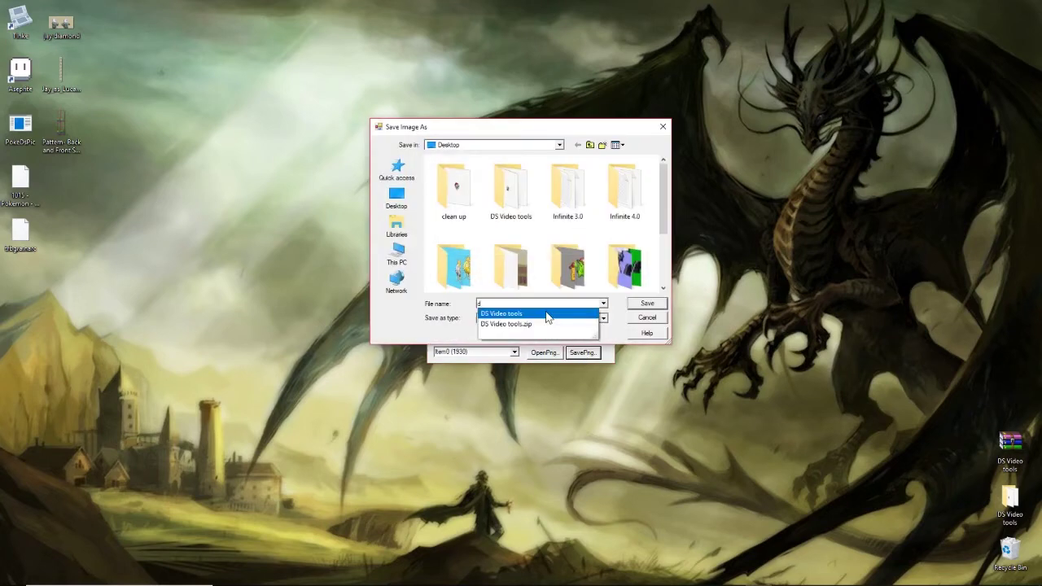
type("aimo")
key("BackSpace")
key("BackSpace")
key("BackSpace")
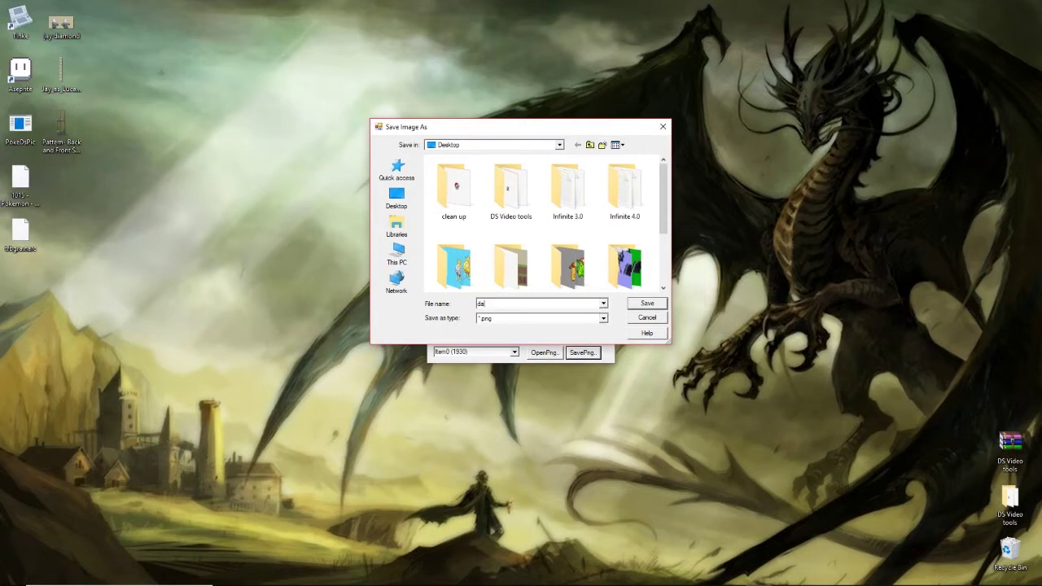
type("iamond back")
left_click(633, 306)
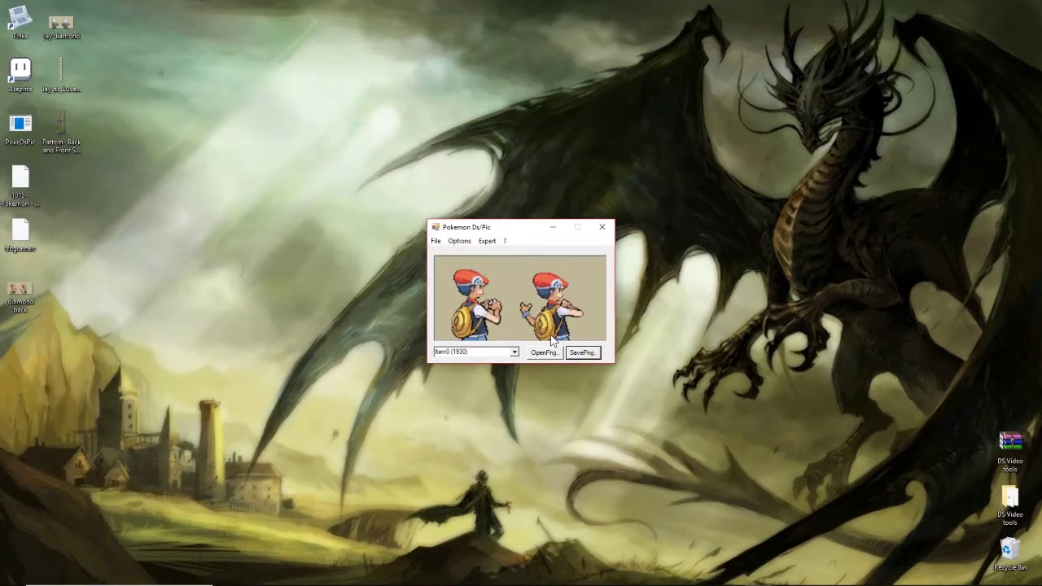
left_click(552, 228)
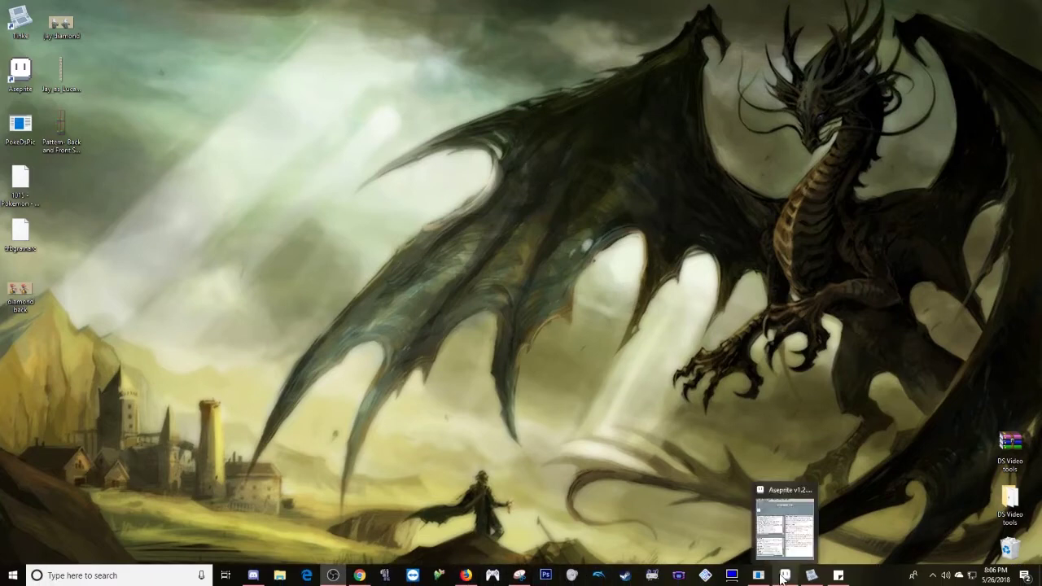
Open Jay_as_Lucas_Tossboy.png in Aseprite beside diamond back.png, then return to diamond back.
left_click(783, 576)
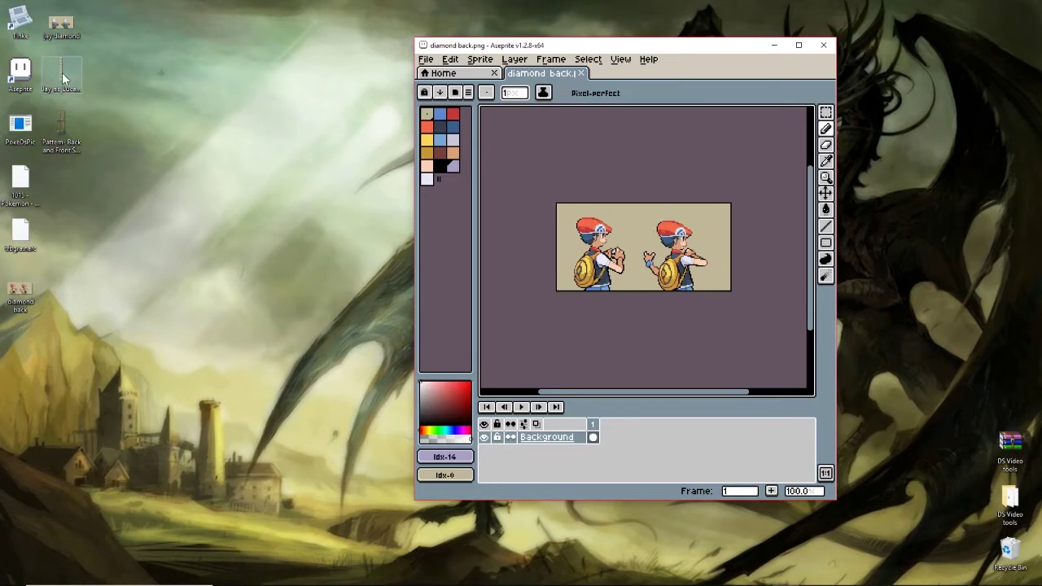
left_click_drag(640, 293, 643, 286)
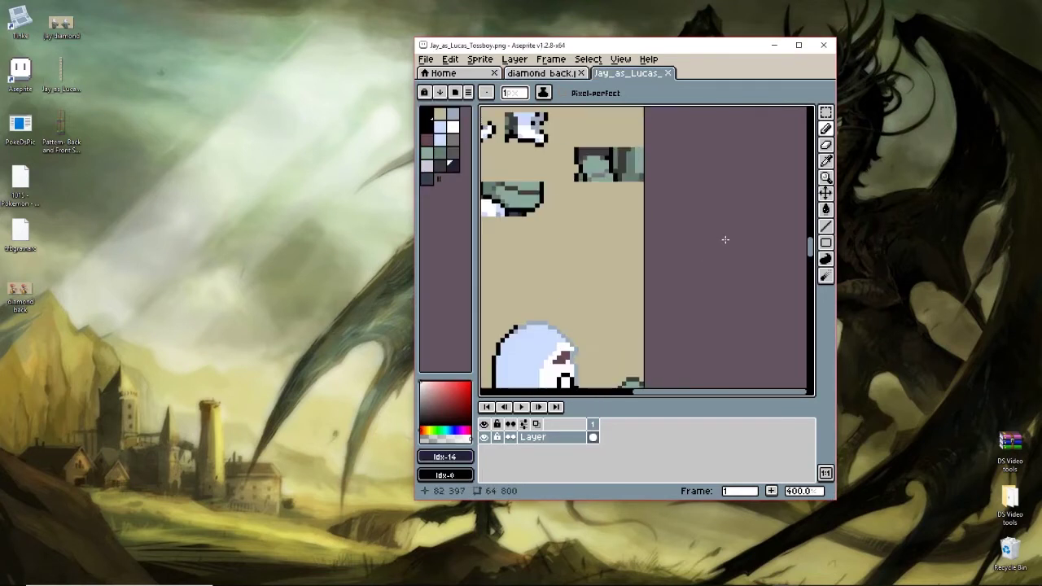
scroll(682, 172, "down", 2)
scroll(684, 151, "up", 5)
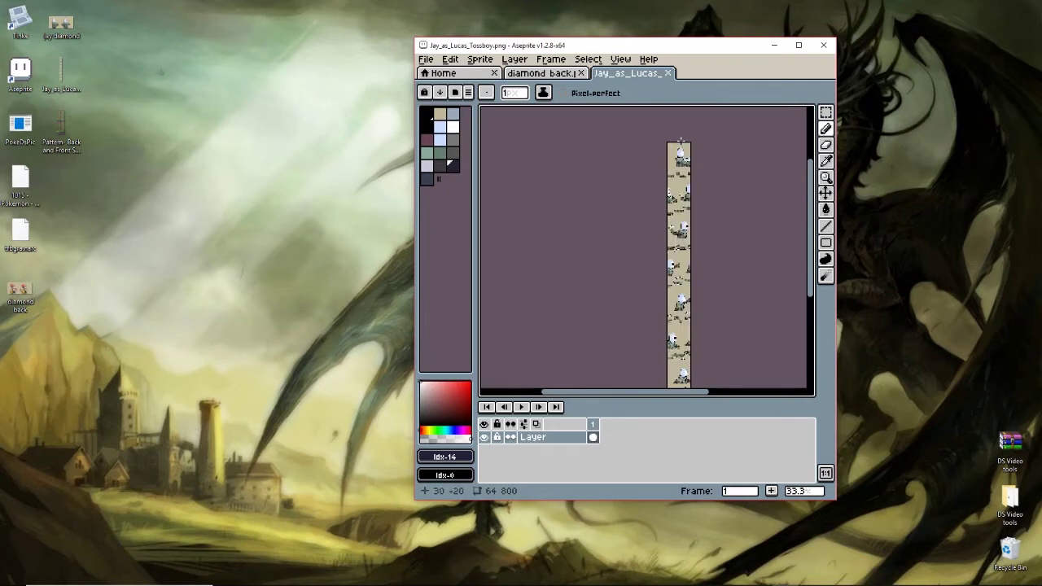
scroll(684, 152, "down", 1)
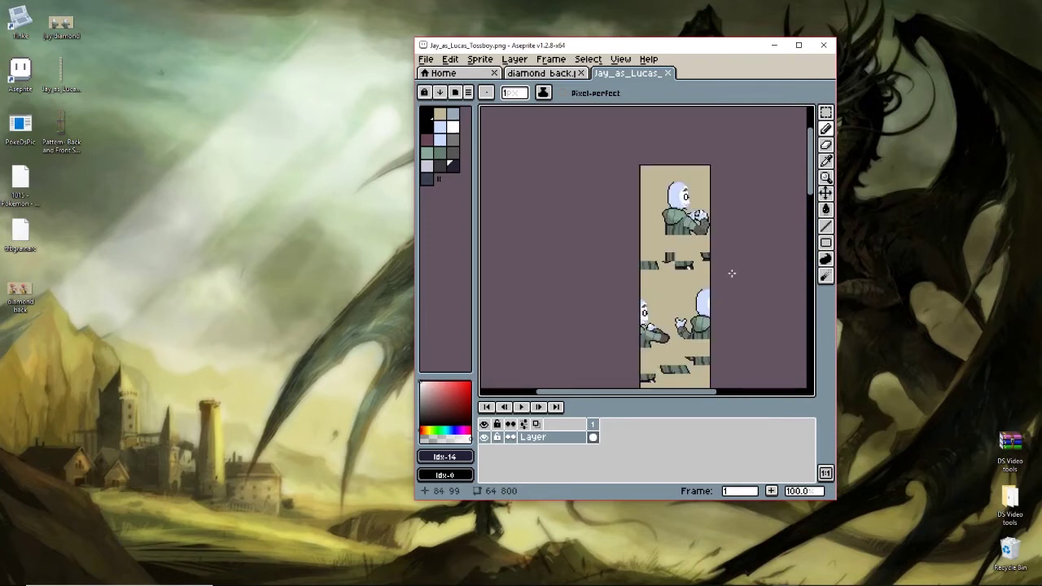
left_click(516, 74)
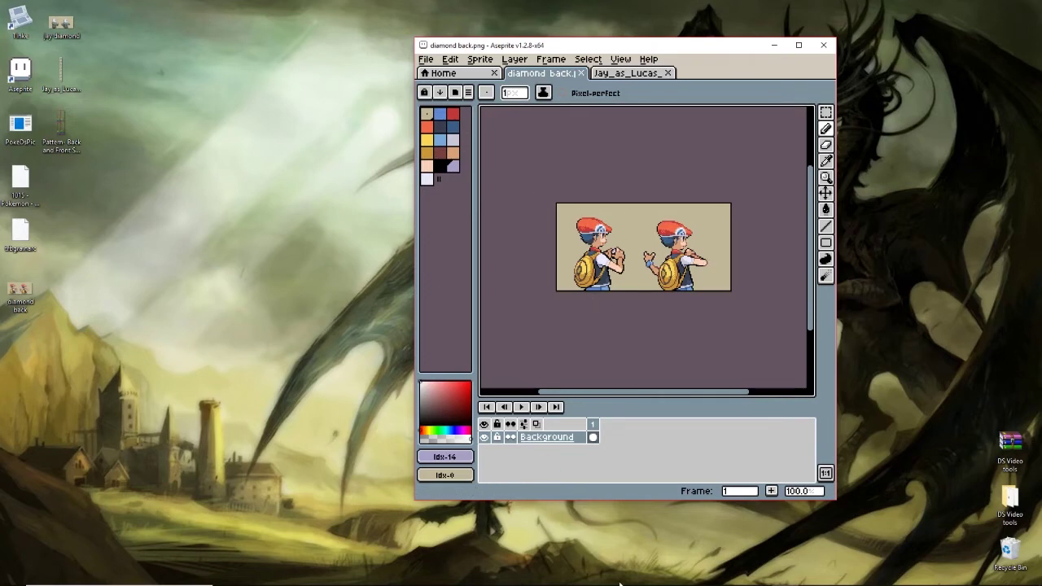
mouse_move(657, 576)
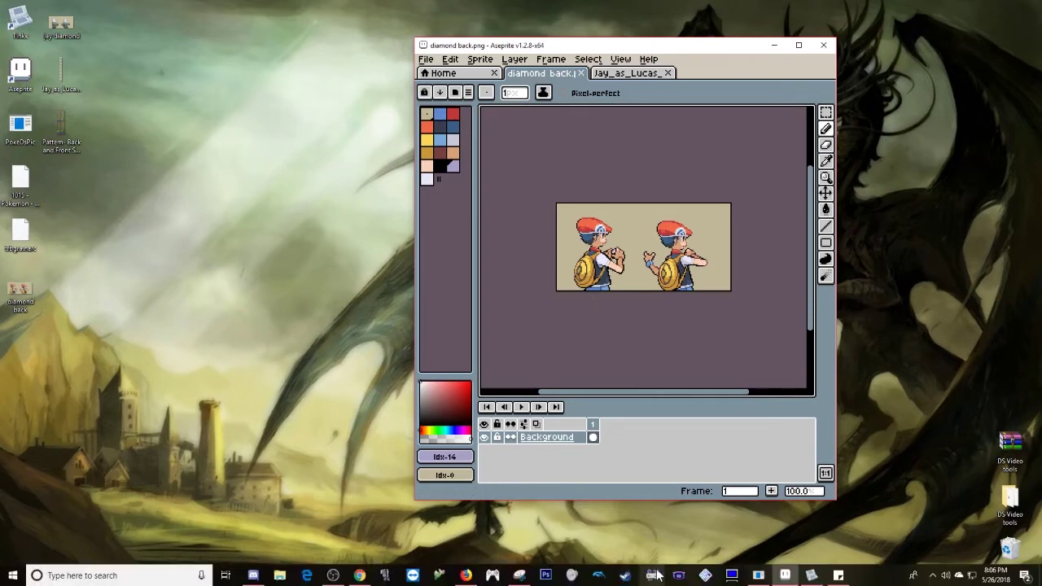
left_click(812, 575)
Unpack the batt_obj.narc archive from the battle > graphic folder.
scroll(283, 242, "up", 3)
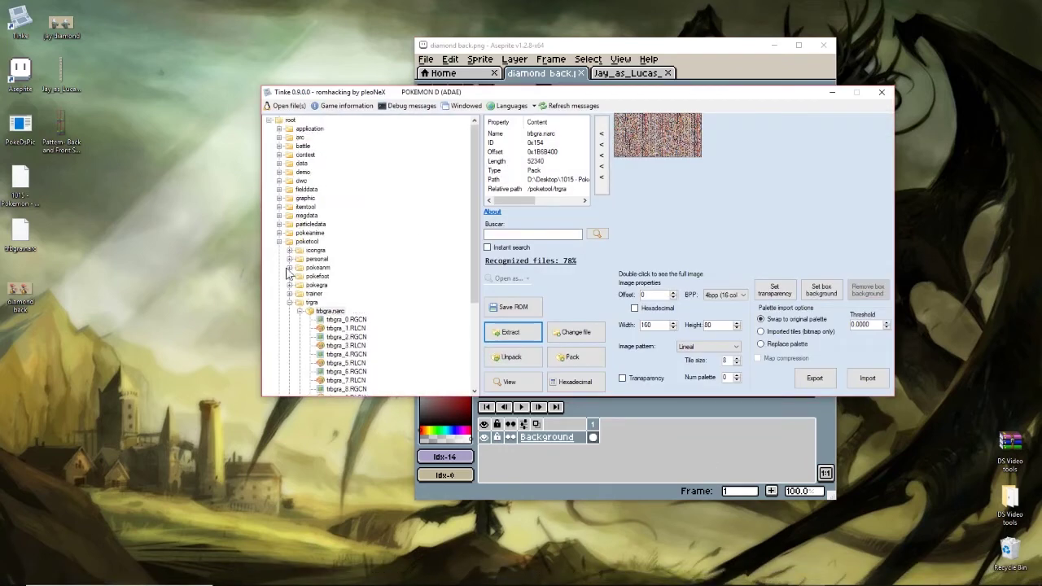
left_click(279, 242)
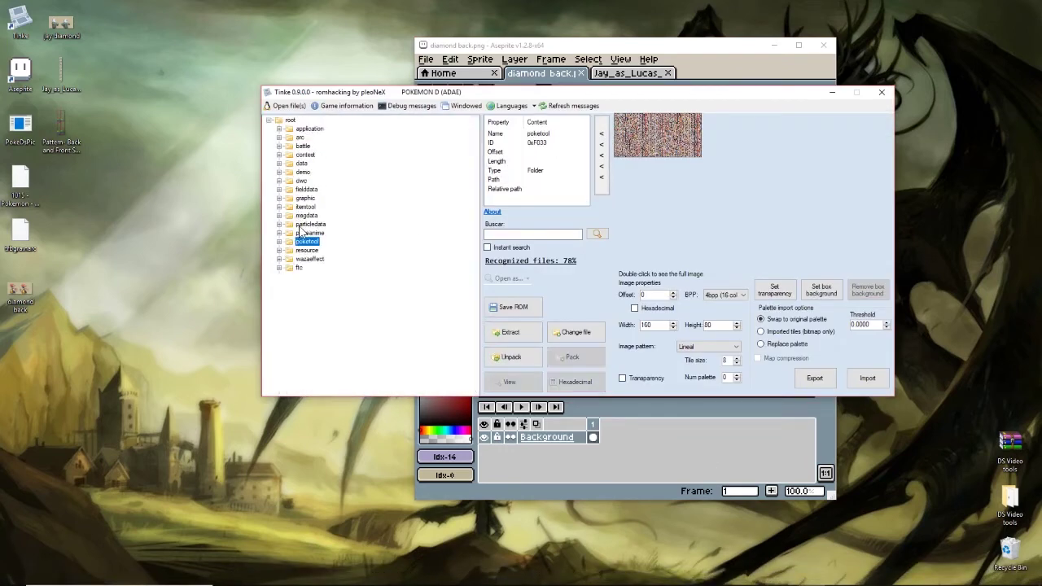
left_click(279, 146)
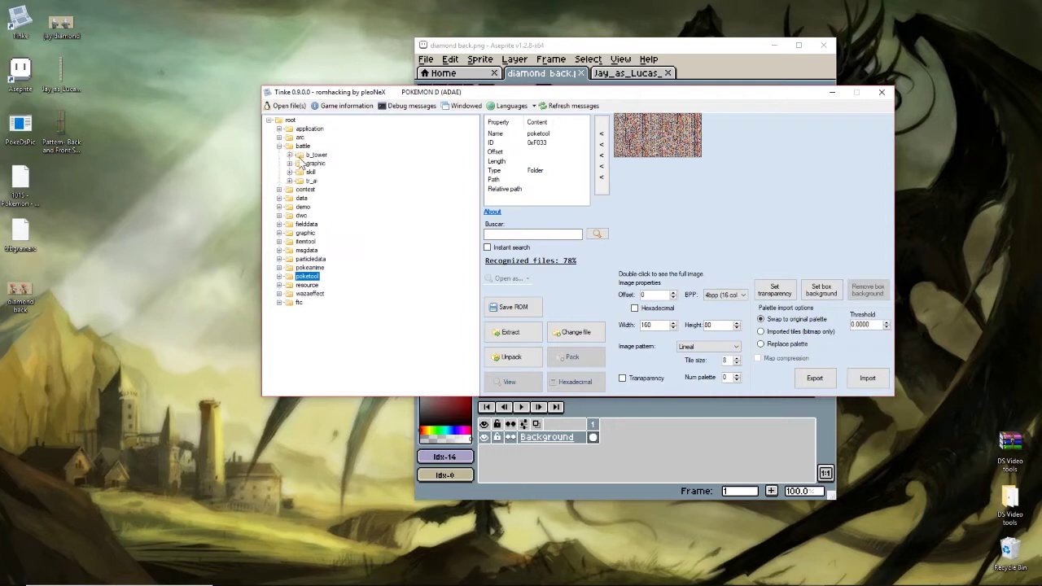
left_click(289, 164)
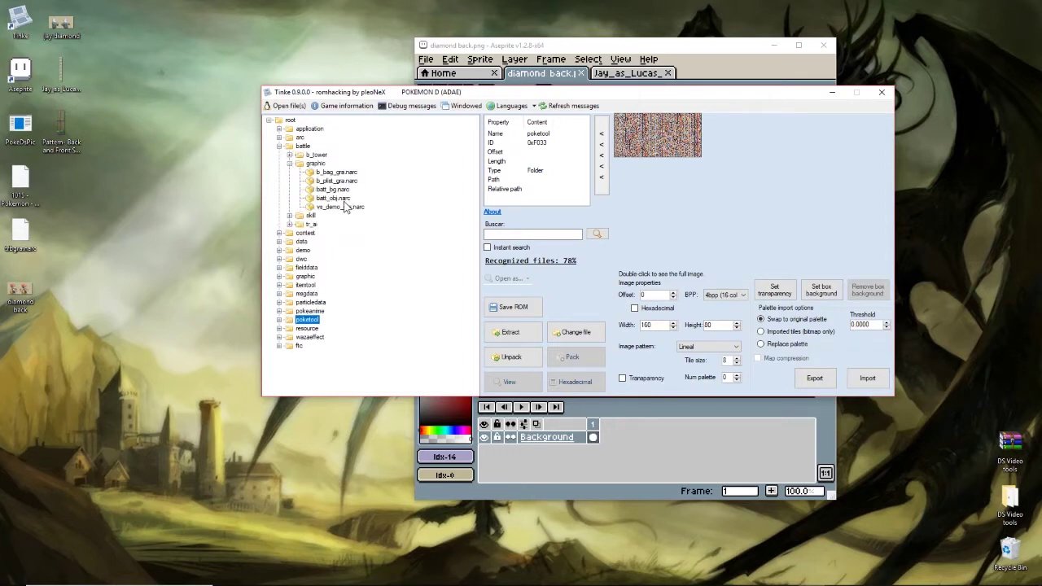
left_click(333, 198)
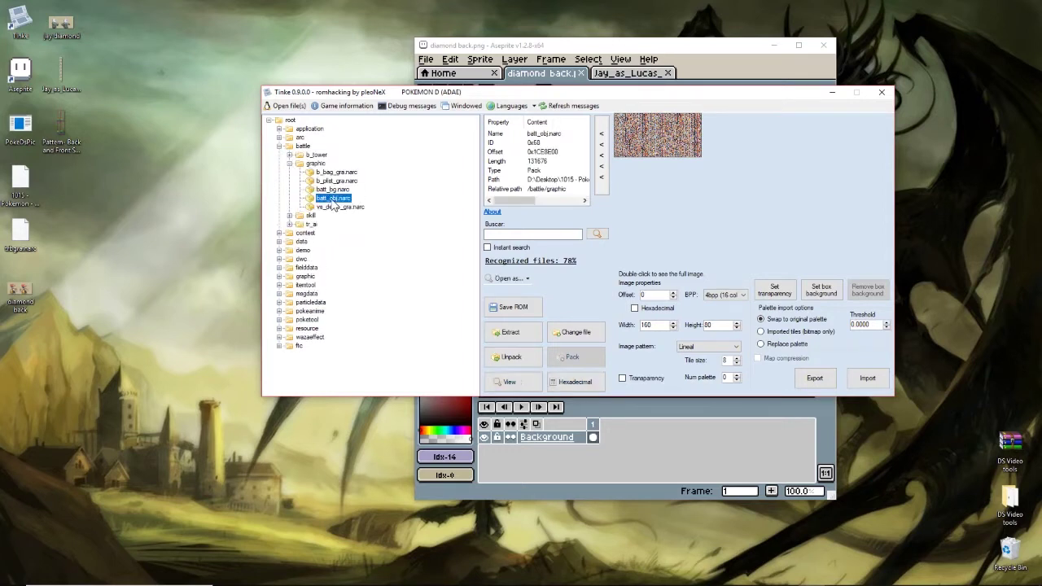
left_click(509, 357)
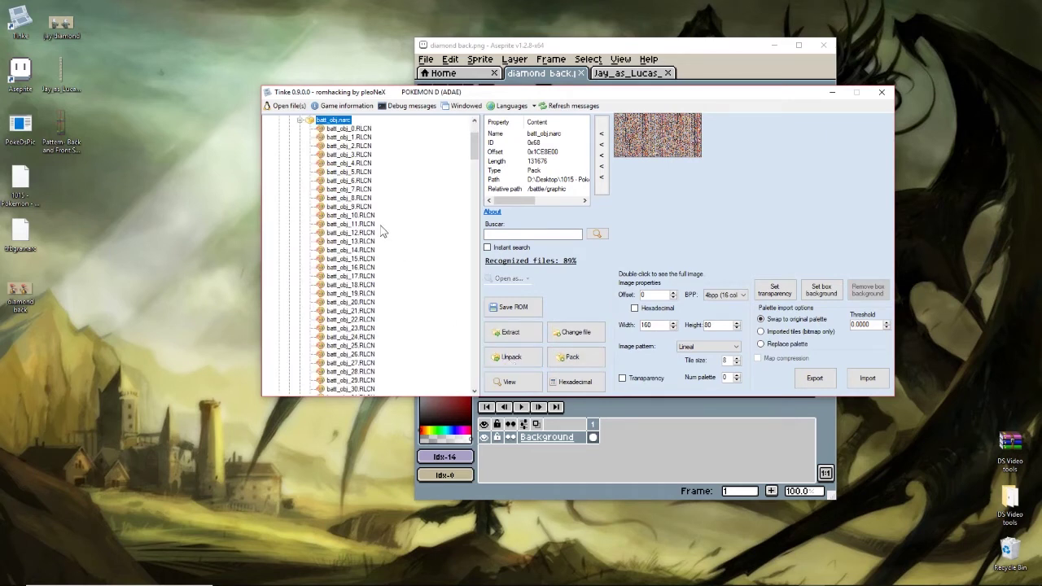
Decompress batt_obj_195.bin and preview its tile data as an image.
scroll(381, 232, "down", 11)
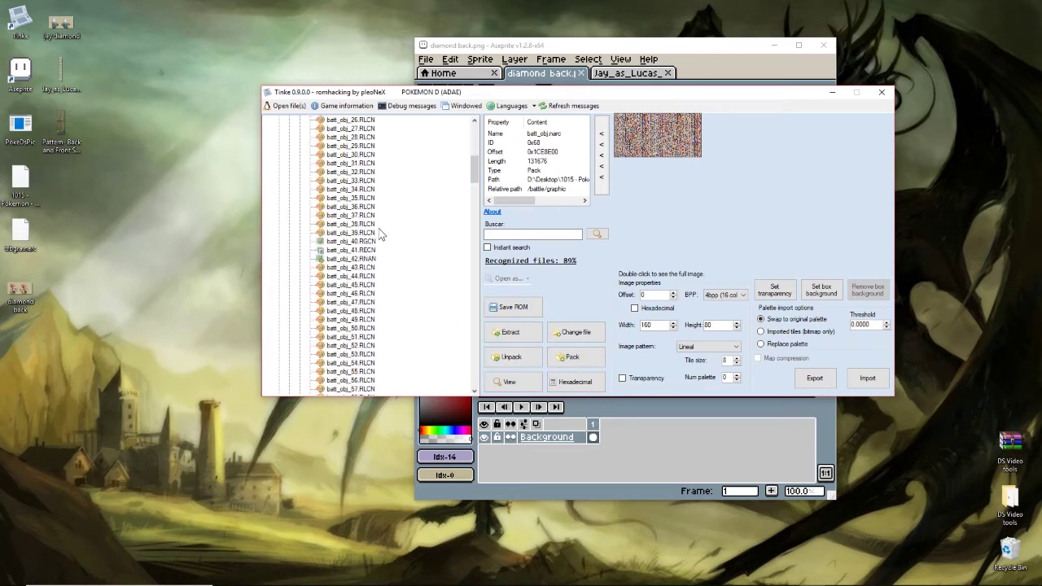
left_click(364, 250)
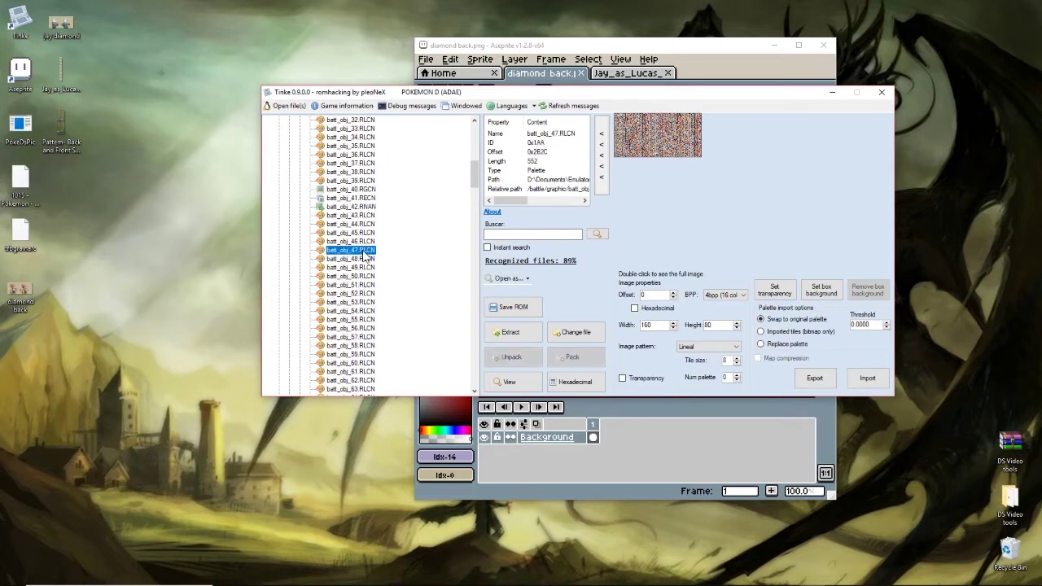
scroll(372, 270, "down", 9)
scroll(373, 271, "down", 2)
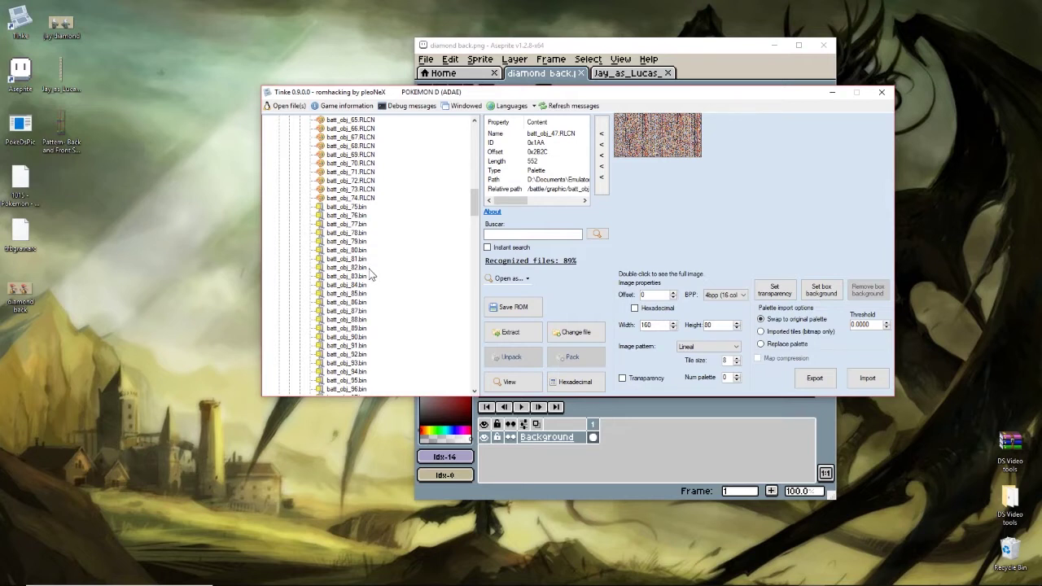
scroll(370, 275, "down", 14)
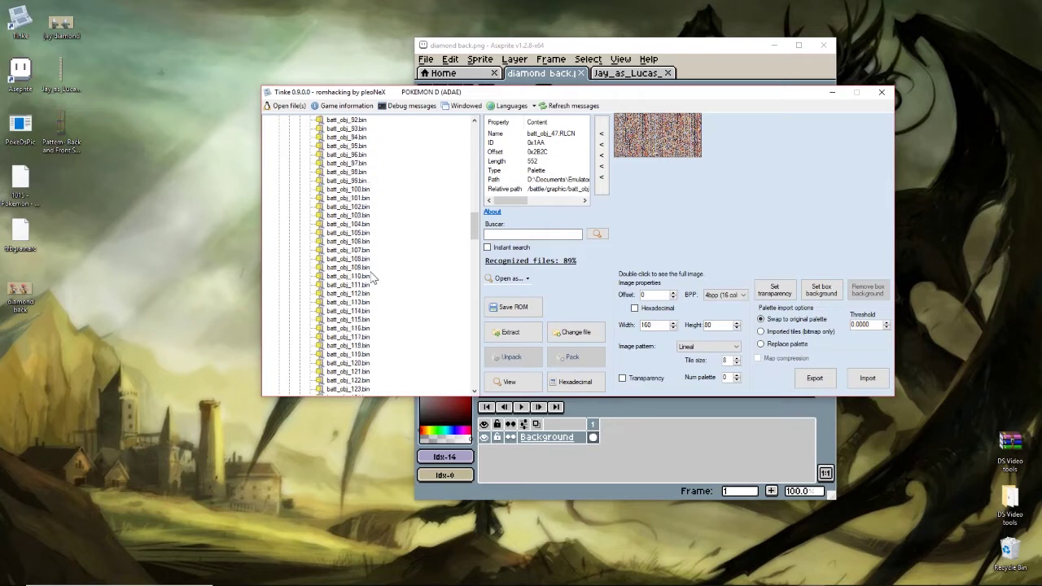
scroll(371, 276, "down", 20)
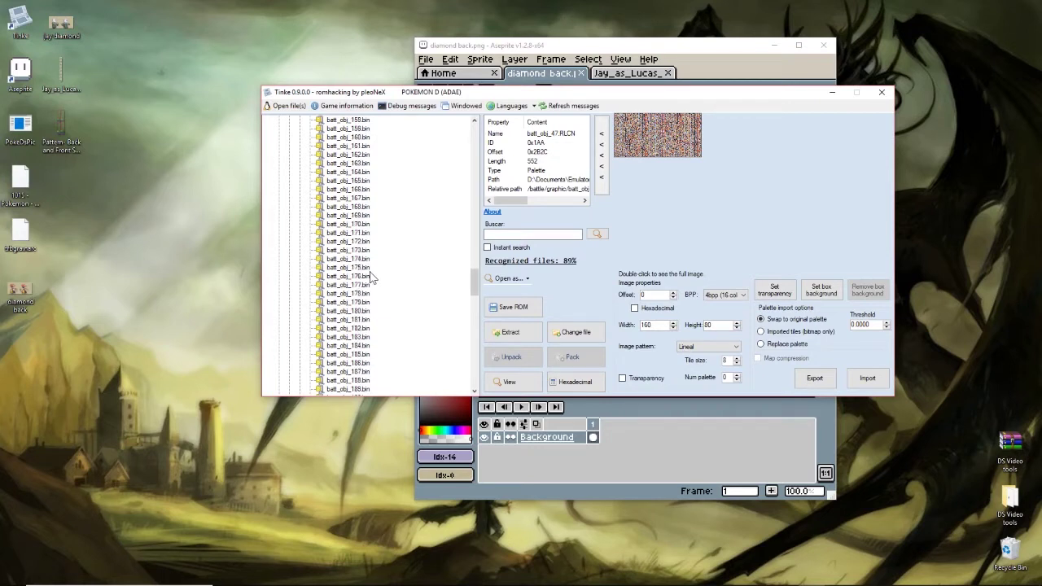
scroll(371, 277, "down", 1)
left_click(362, 259)
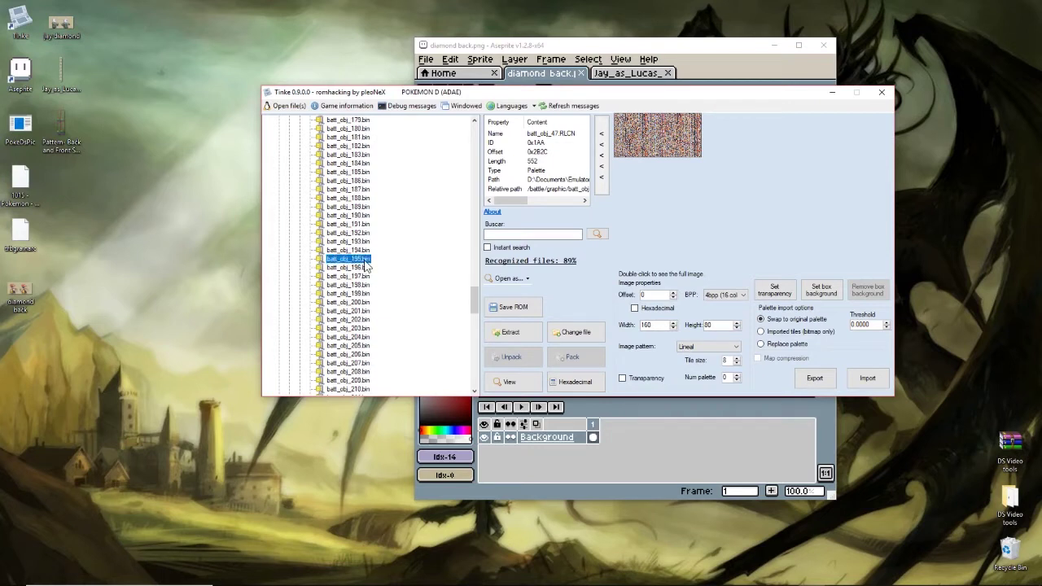
left_click(506, 356)
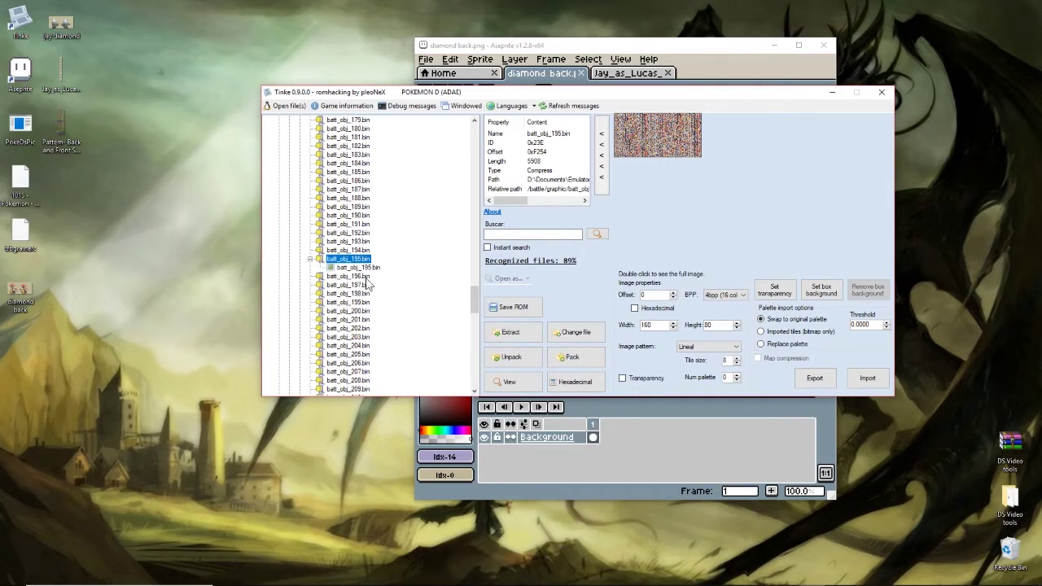
left_click(358, 268)
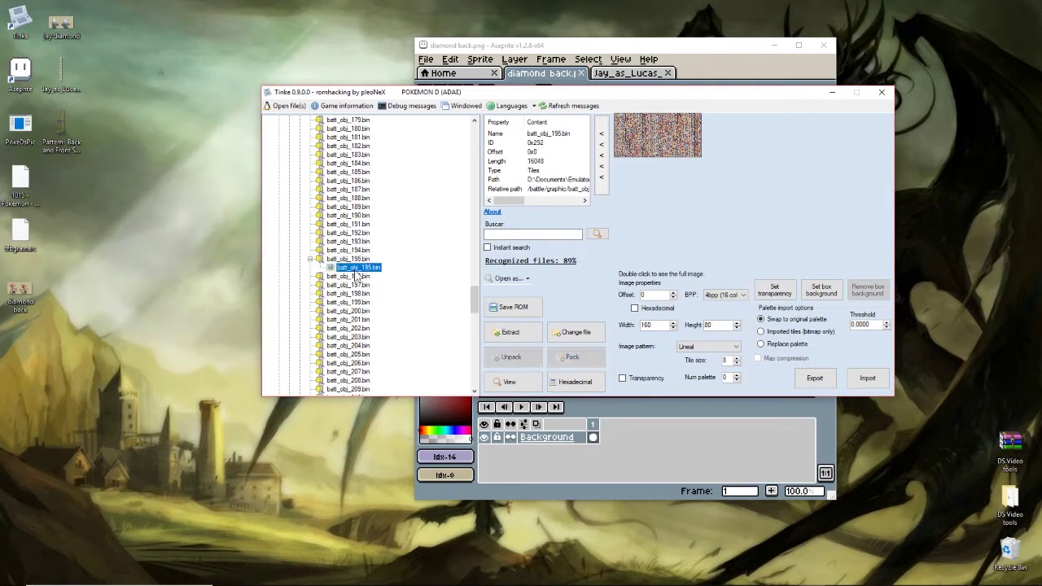
left_click(505, 380)
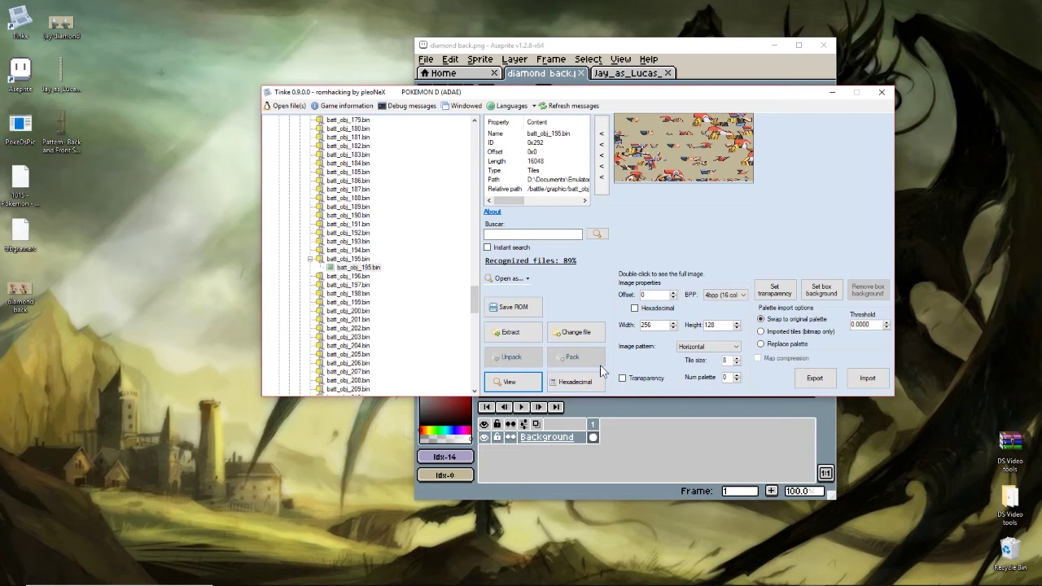
Resize the batt_obj_195 tile preview to width 64 and height 496.
left_click(736, 328)
left_click(672, 328)
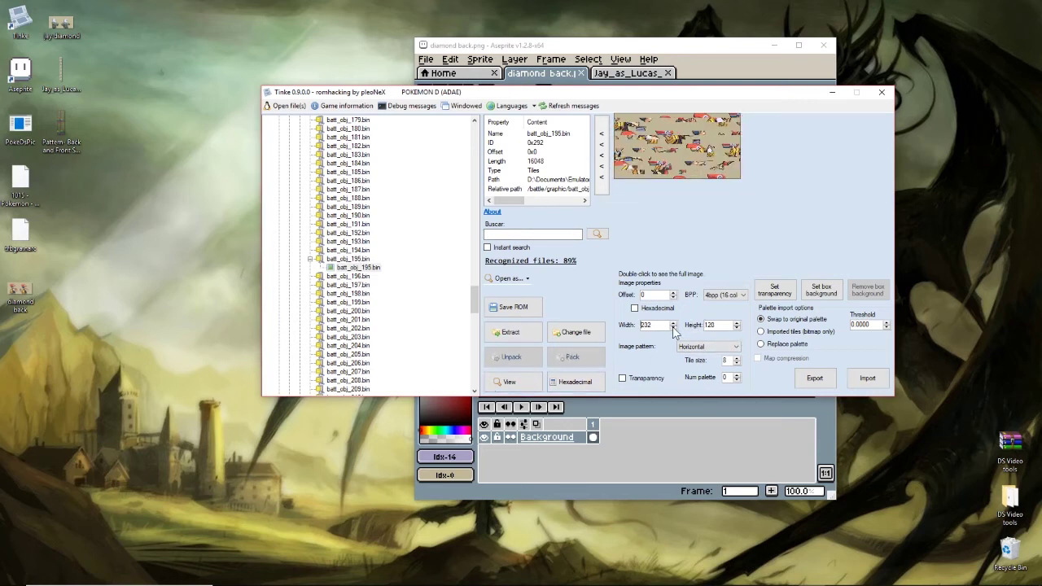
left_click_drag(673, 328, 672, 328)
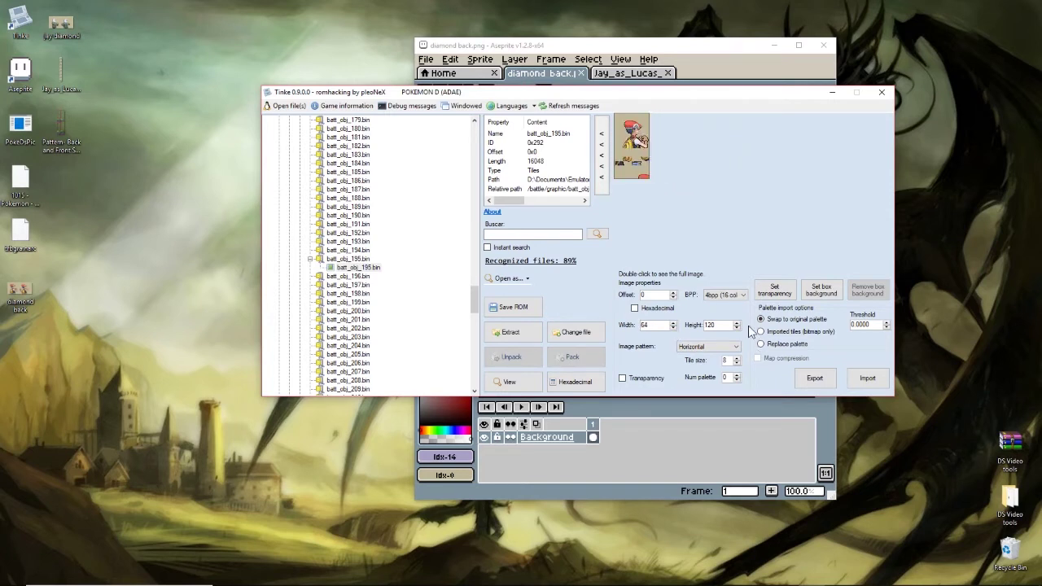
left_click(737, 326)
left_click(737, 326)
left_click_drag(737, 323, 737, 323)
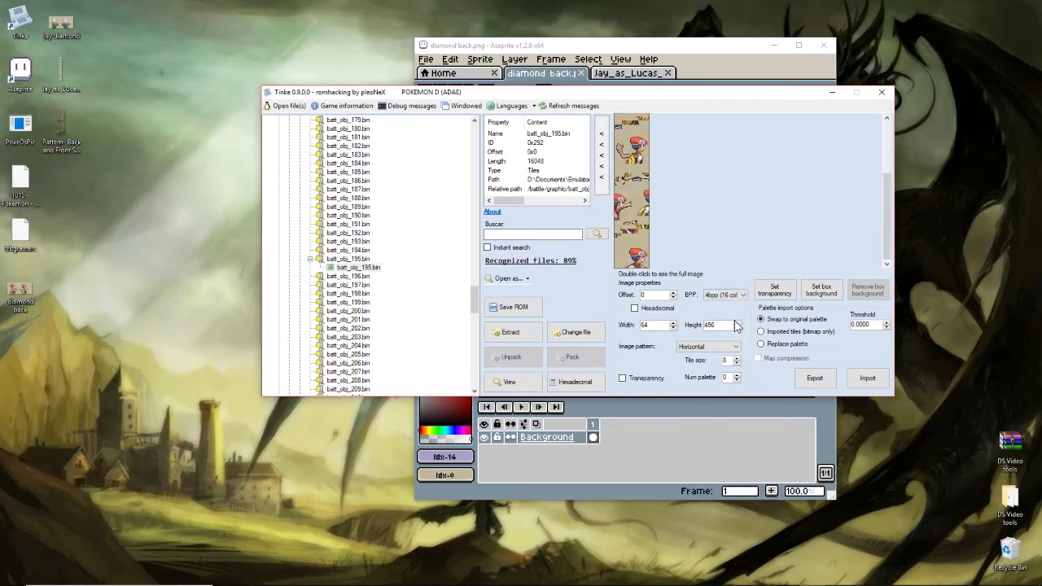
scroll(682, 212, "up", 3)
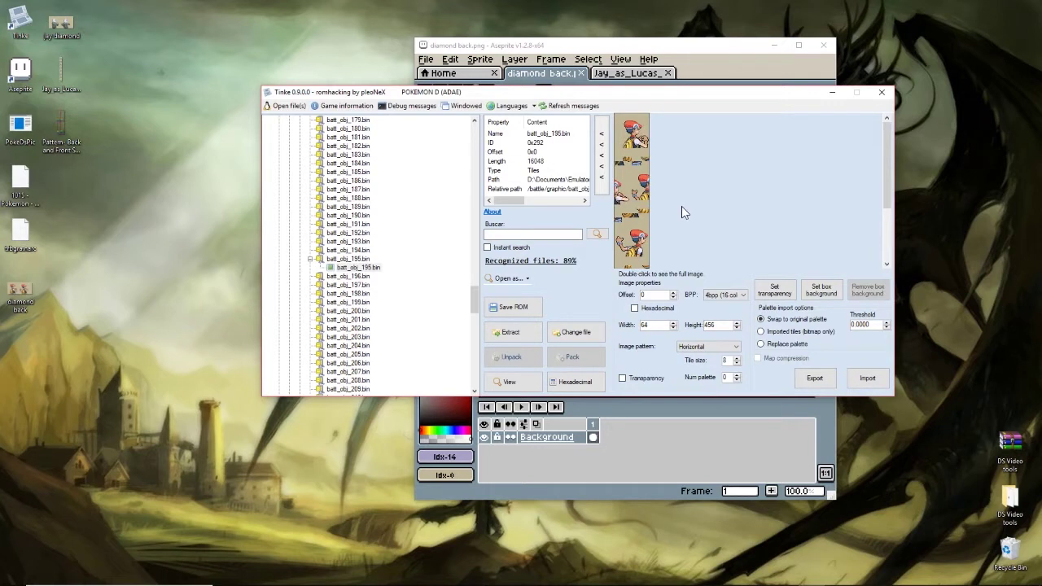
scroll(682, 208, "down", 3)
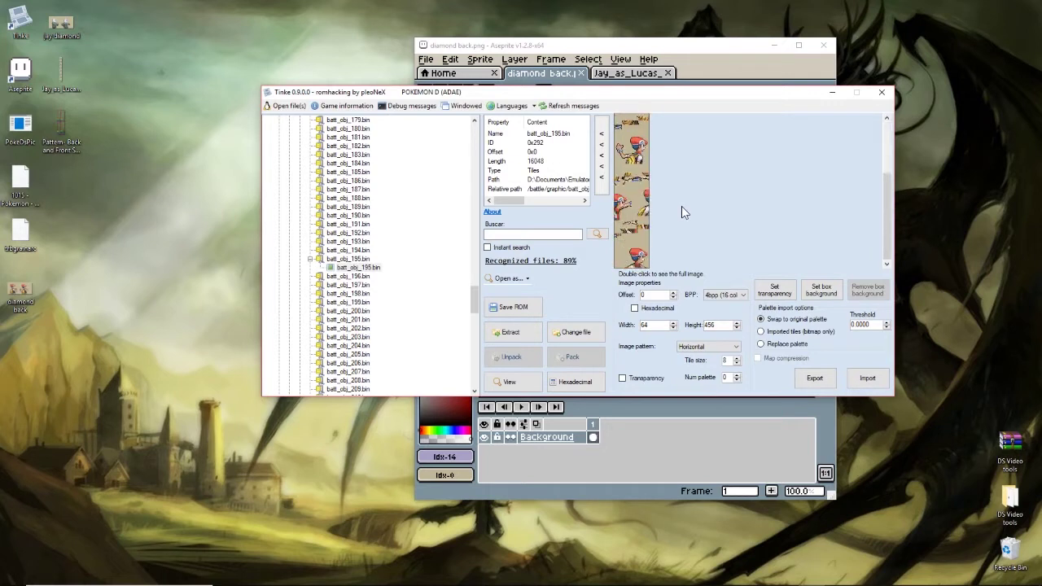
left_click(737, 324)
left_click(736, 322)
left_click(737, 322)
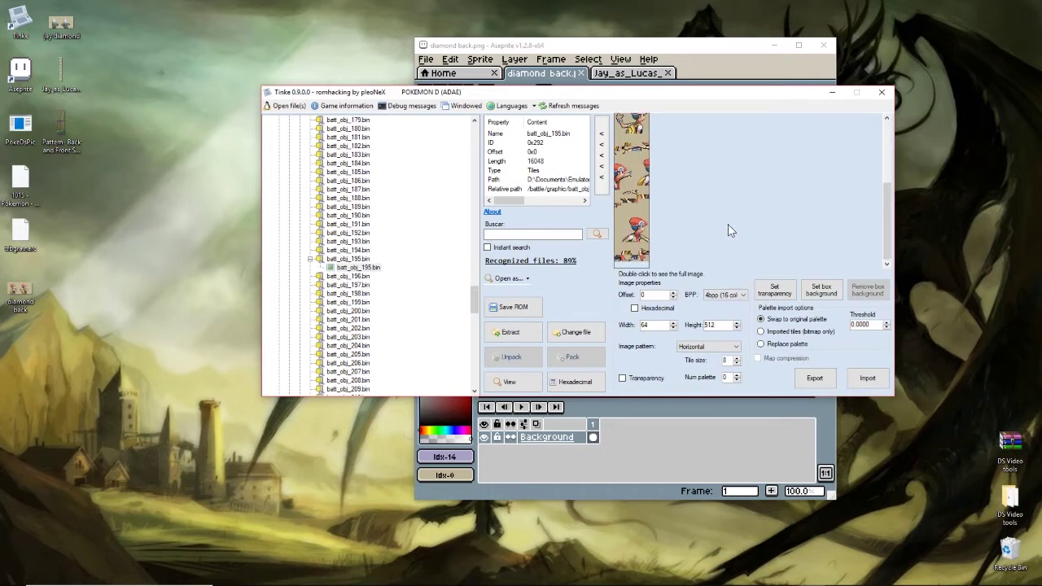
left_click(736, 328)
left_click(737, 328)
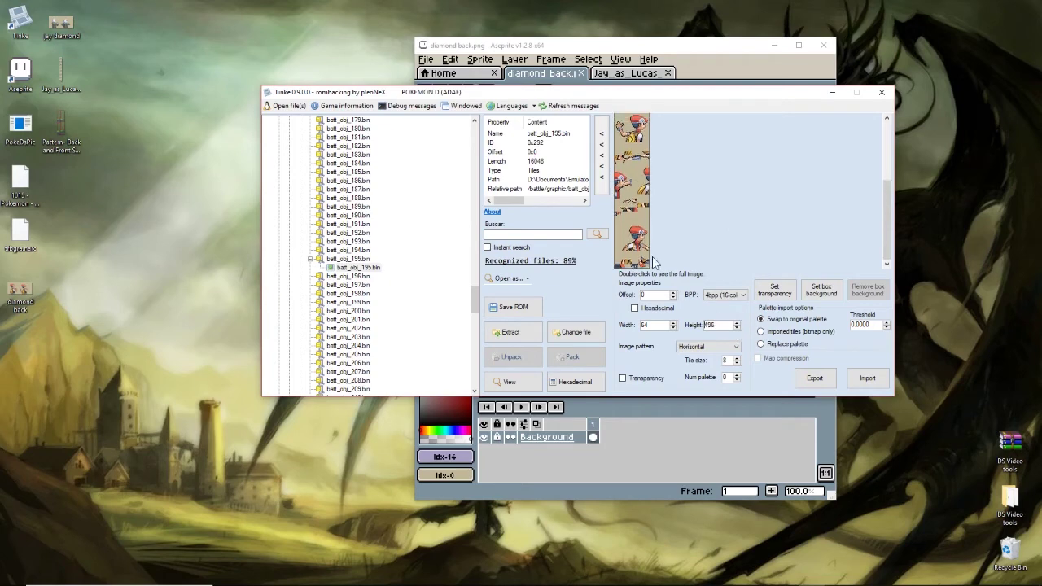
Export the tile image as batt_obj_195.bin.png to the Desktop and minimize Tinke.
left_click(814, 377)
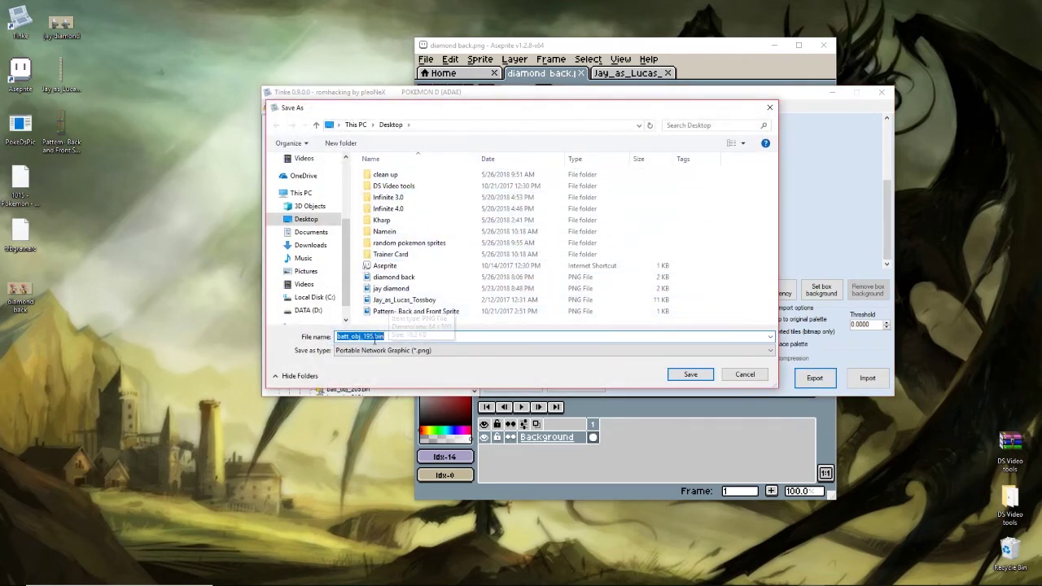
left_click(708, 379)
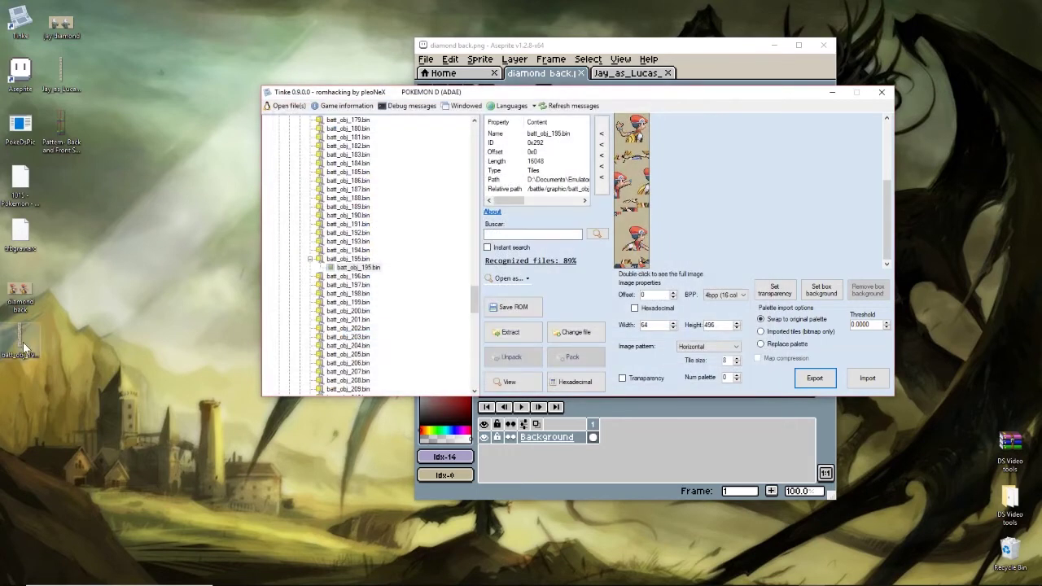
left_click(830, 93)
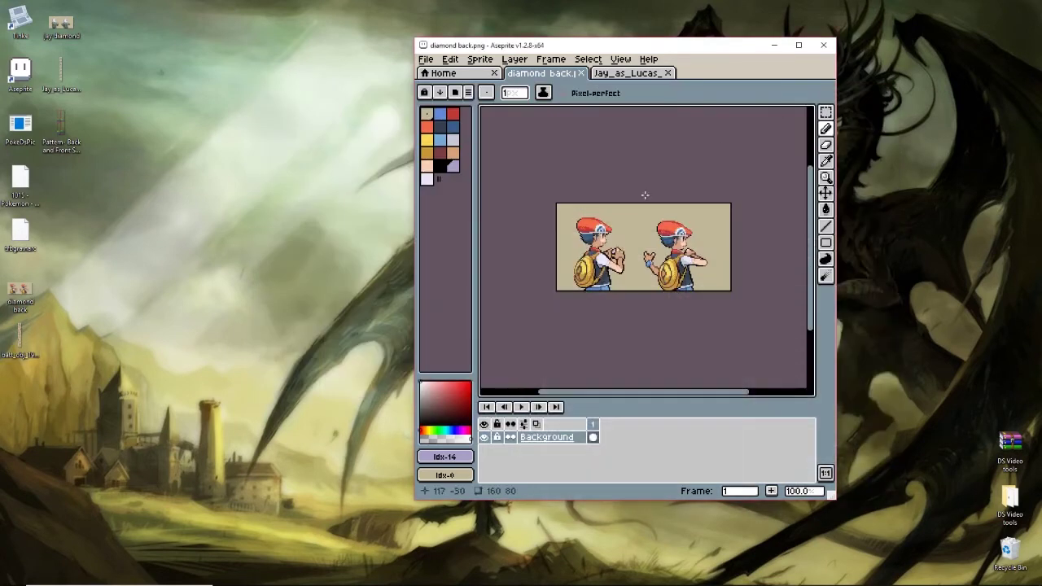
Open the exported batt_obj_195 PNG in Aseprite and view the custom trainer sprite.
left_click_drag(514, 310, 588, 302)
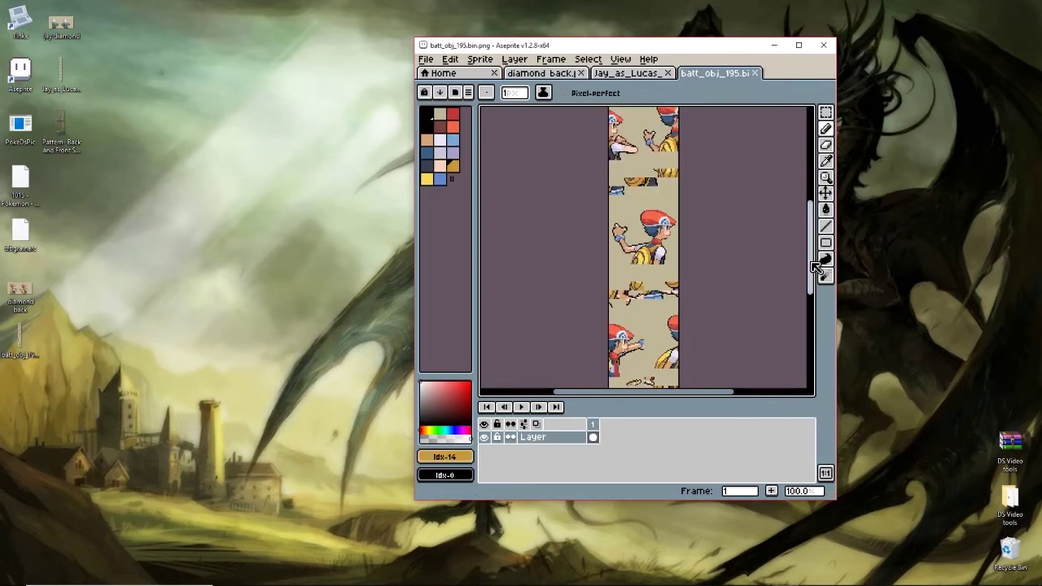
left_click_drag(812, 261, 824, 195)
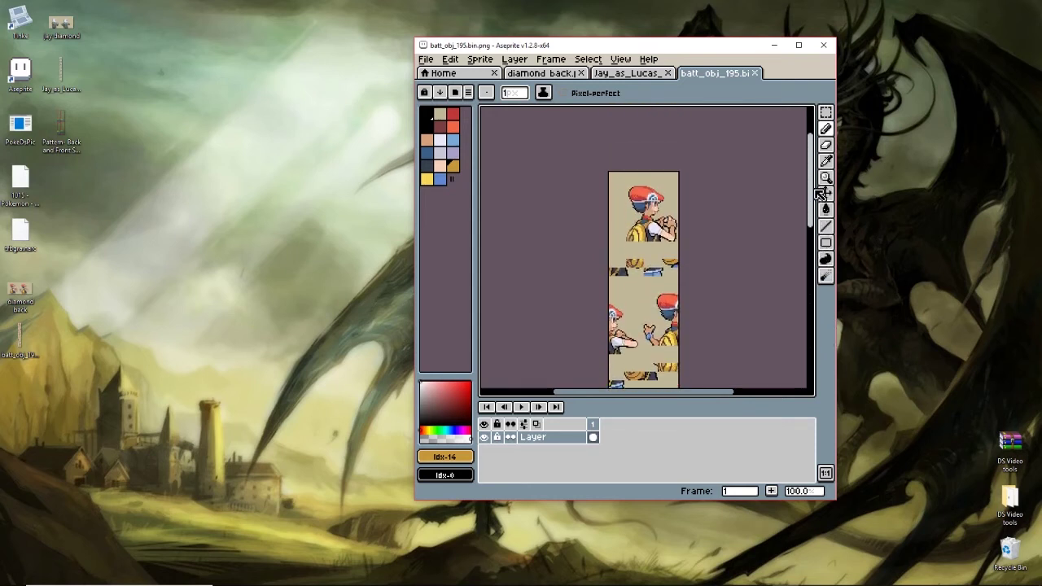
left_click(637, 75)
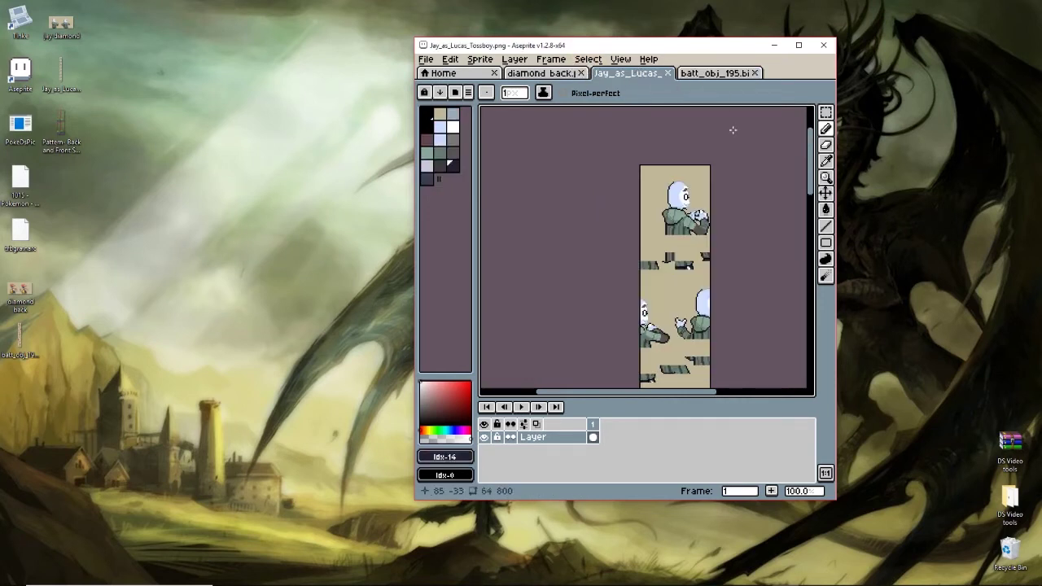
scroll(772, 276, "down", 3)
scroll(772, 276, "down", 3)
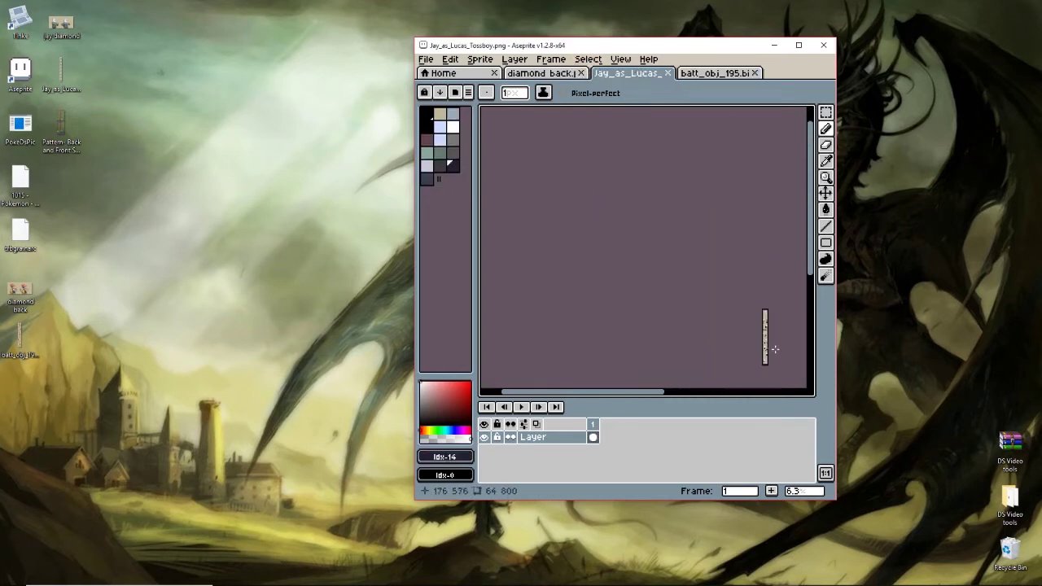
scroll(781, 370, "up", 1)
scroll(782, 370, "up", 1)
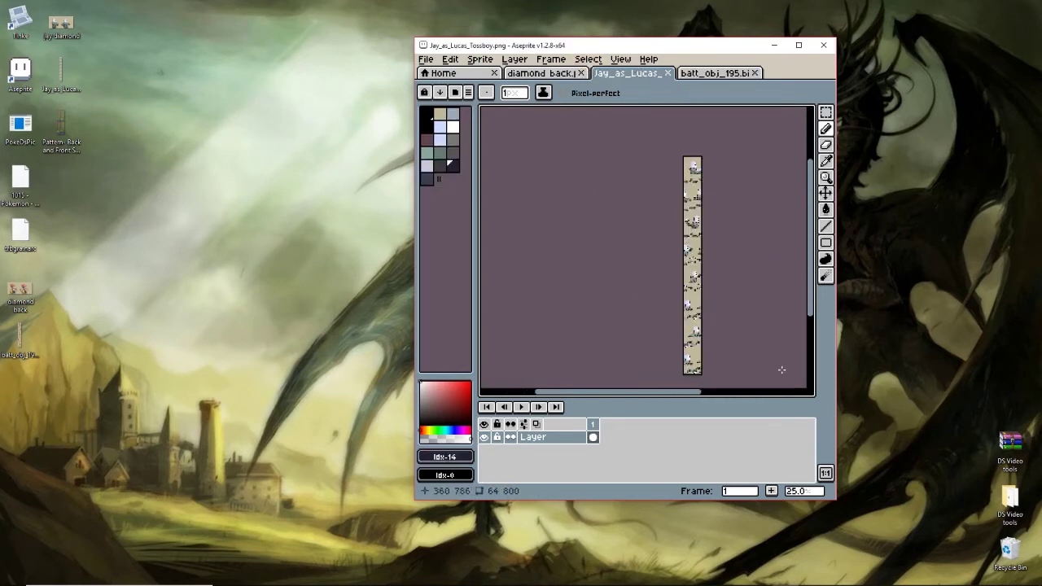
Compare the batt_obj_195 and Jay_as_Lucas_Tossboy sprites, ending on diamond back.
left_click(701, 74)
scroll(744, 336, "down", 4)
scroll(777, 367, "up", 2)
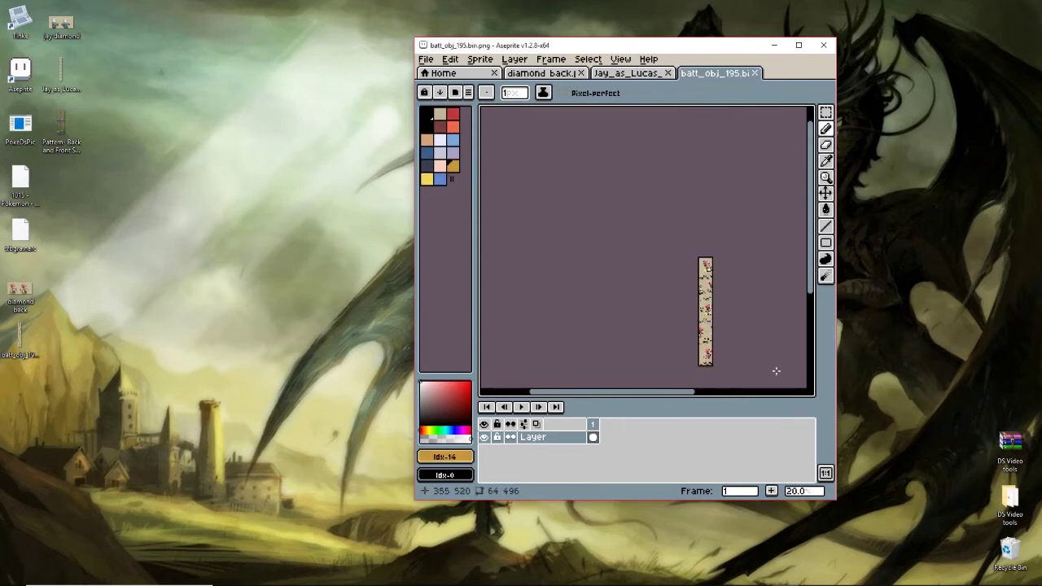
left_click(644, 76)
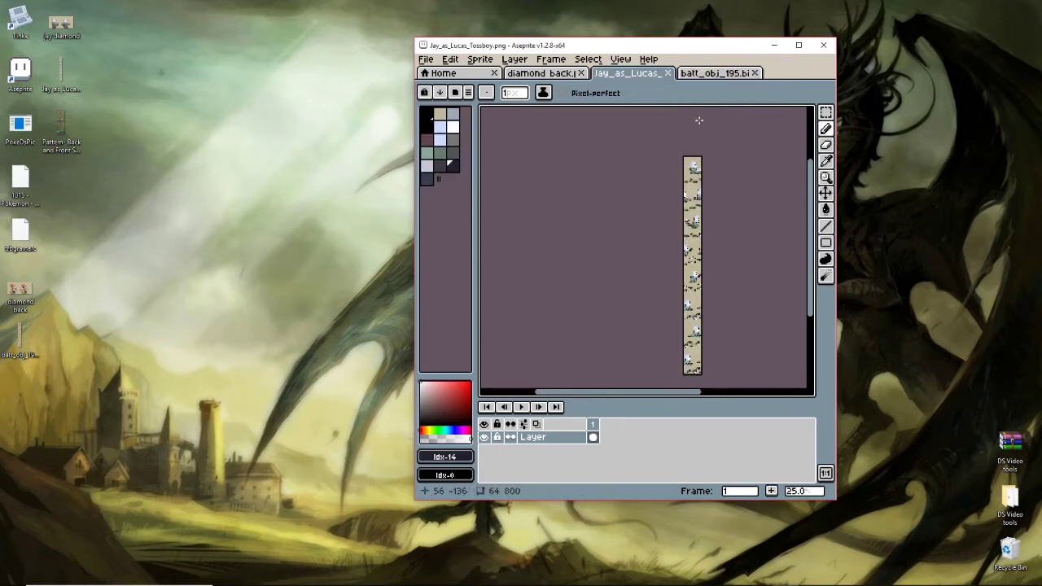
left_click(715, 73)
scroll(678, 221, "up", 2)
scroll(667, 204, "down", 3)
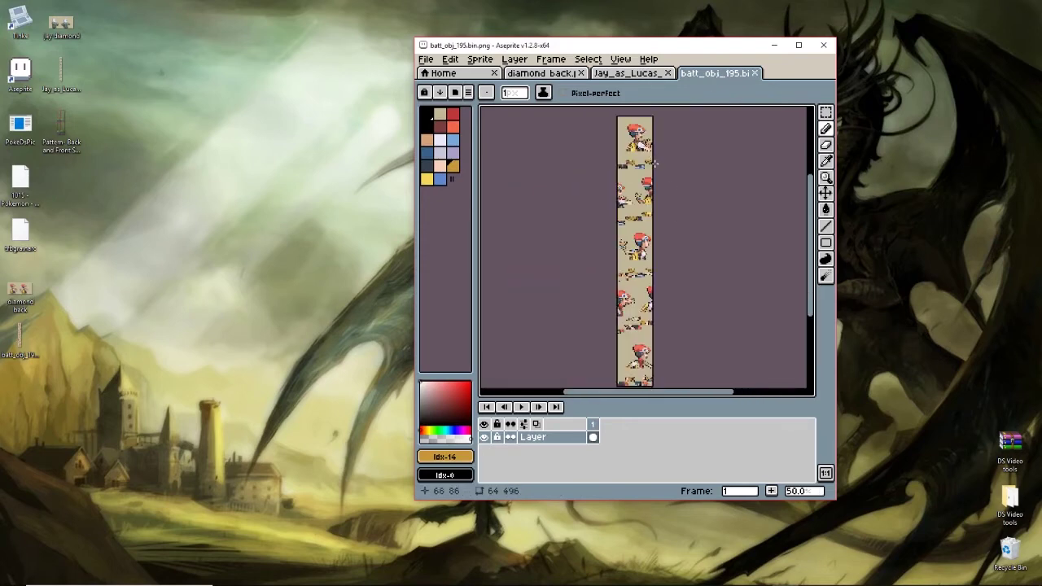
scroll(643, 139, "up", 3)
scroll(643, 138, "down", 2)
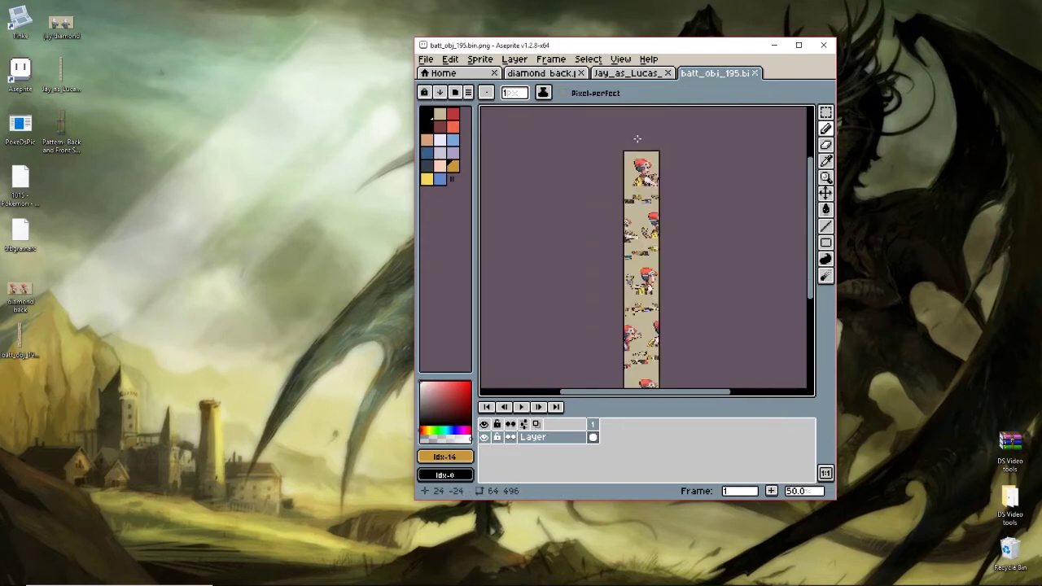
scroll(651, 162, "up", 2)
left_click(558, 73)
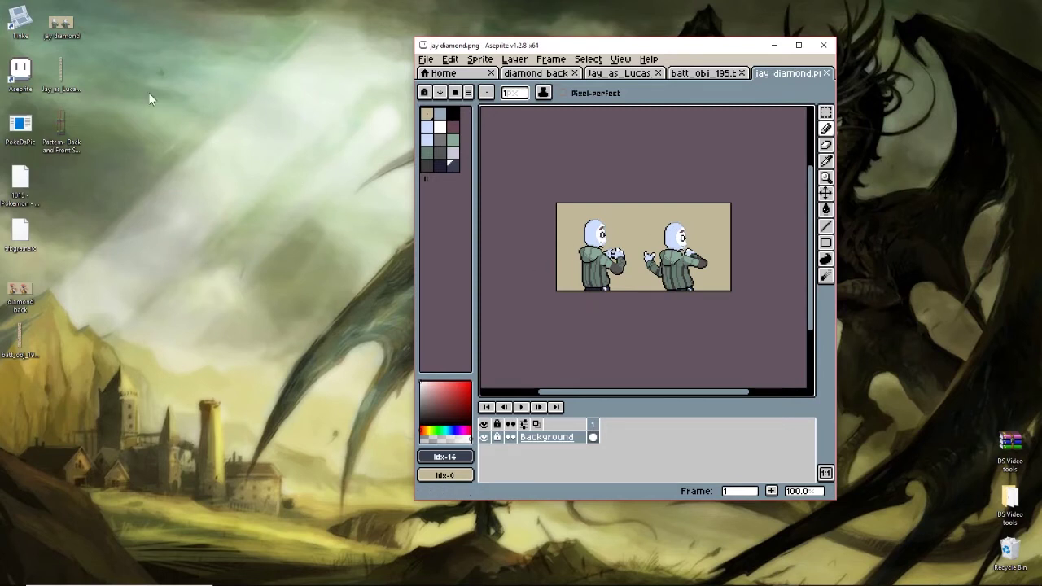
Zoom through the Jay_as_Lucas_Tossboy sprite strip to inspect its frames.
left_click(636, 77)
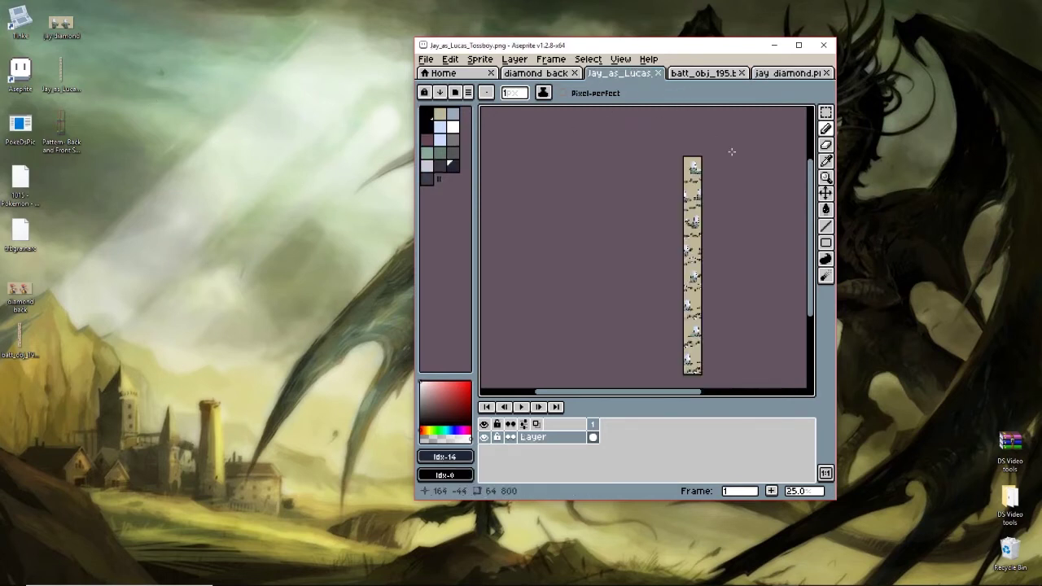
scroll(691, 179, "up", 1)
scroll(691, 176, "down", 1)
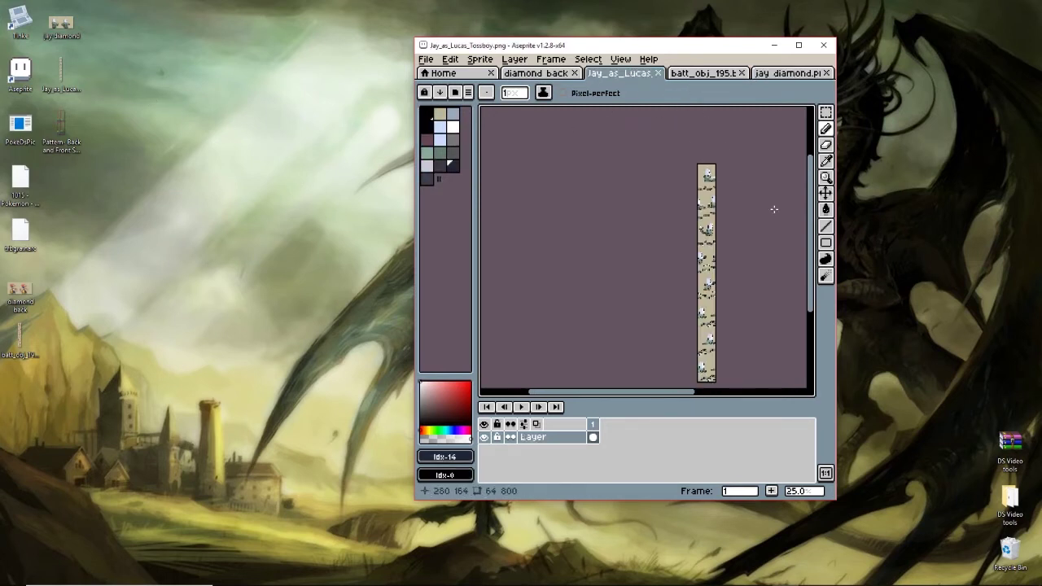
scroll(682, 191, "up", 1)
scroll(643, 153, "up", 1)
scroll(643, 153, "down", 1)
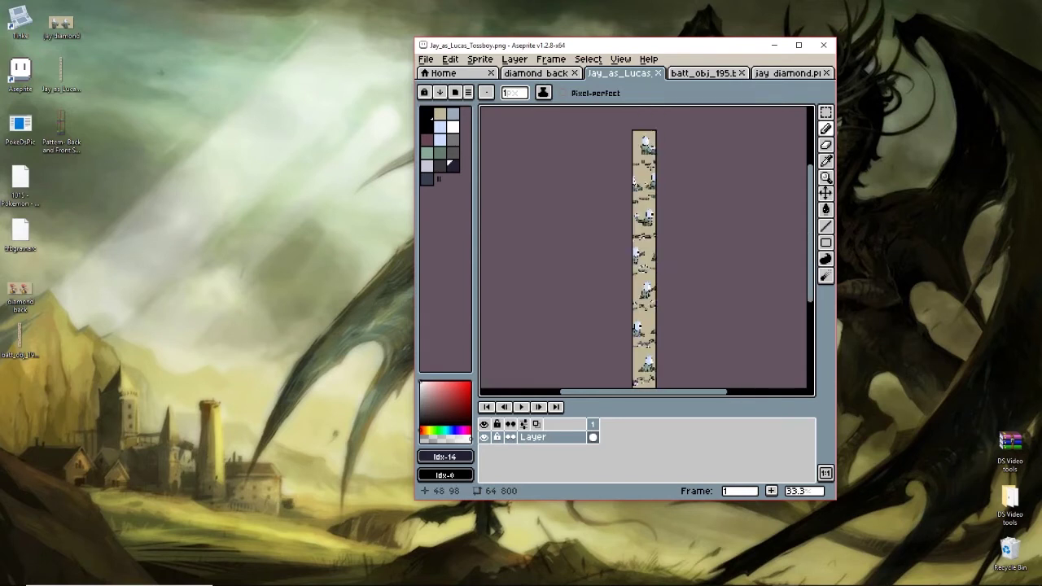
scroll(651, 170, "down", 1)
scroll(666, 244, "down", 1)
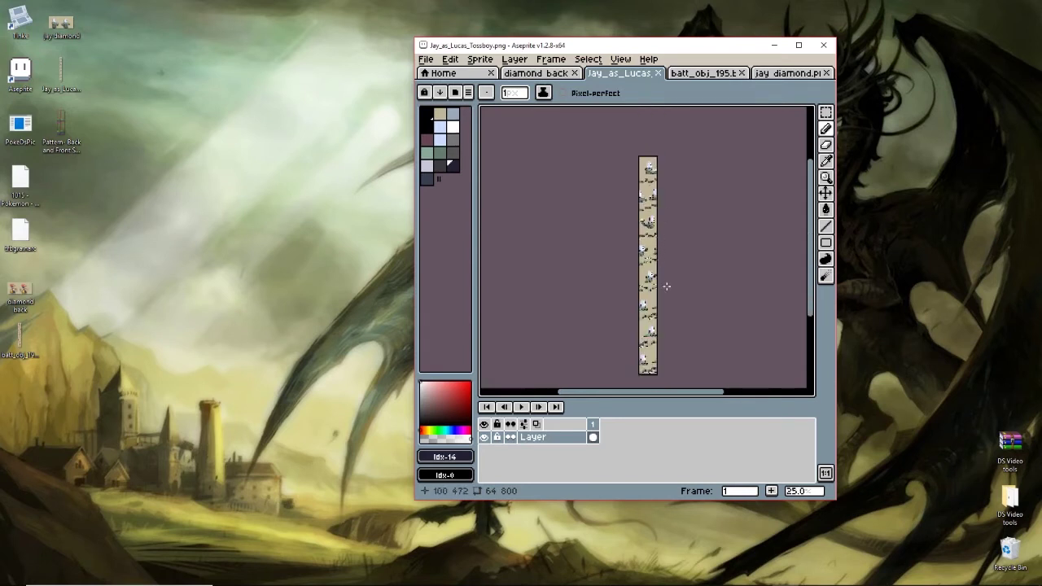
scroll(665, 174, "down", 1)
scroll(664, 171, "up", 1)
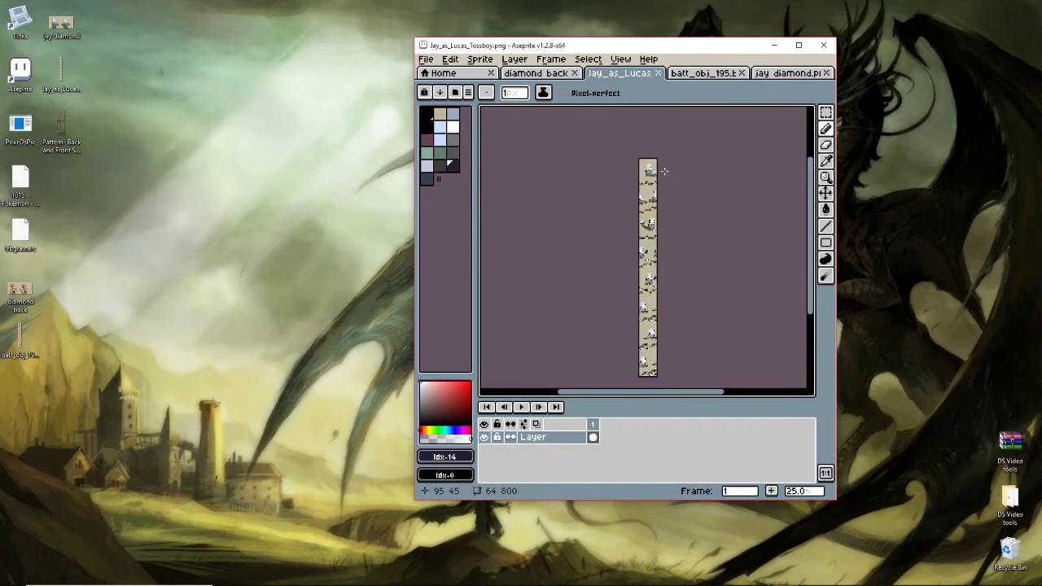
Check jay diamond and batt_obj_195, then open Pattern- Back and Front Sprite.png.
left_click(774, 73)
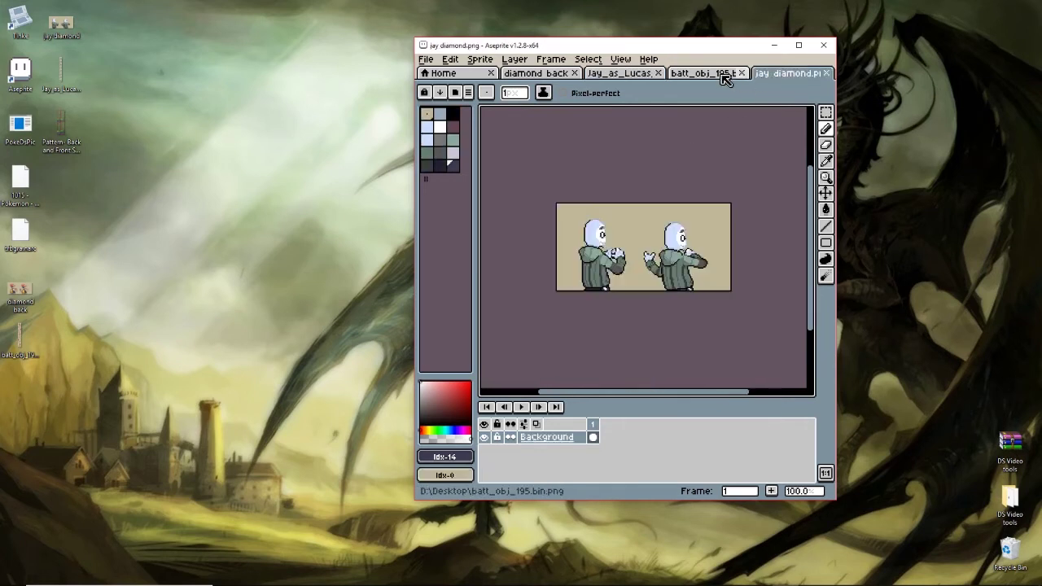
left_click(706, 75)
scroll(699, 236, "down", 4)
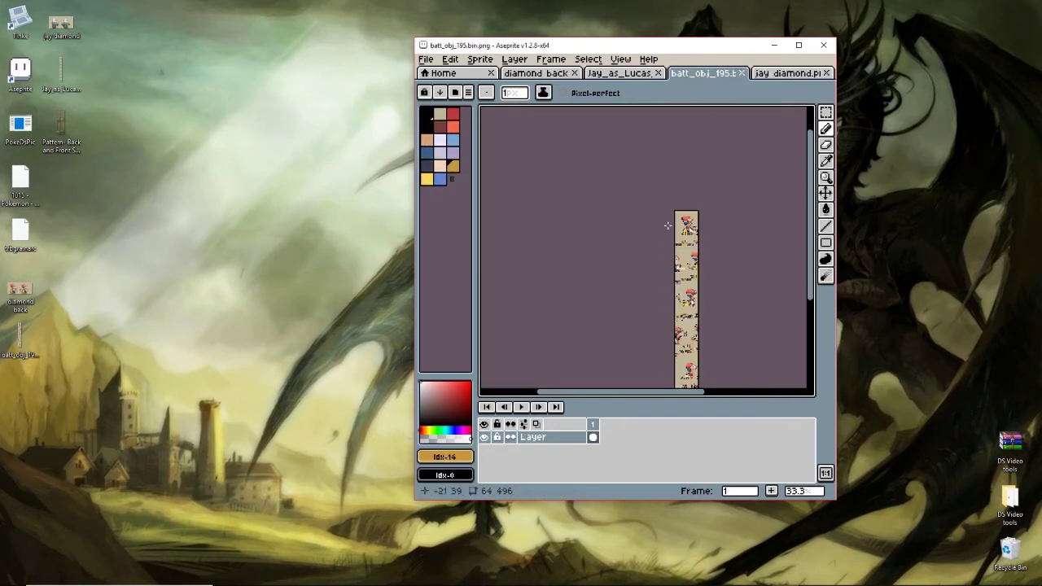
double_click(71, 82)
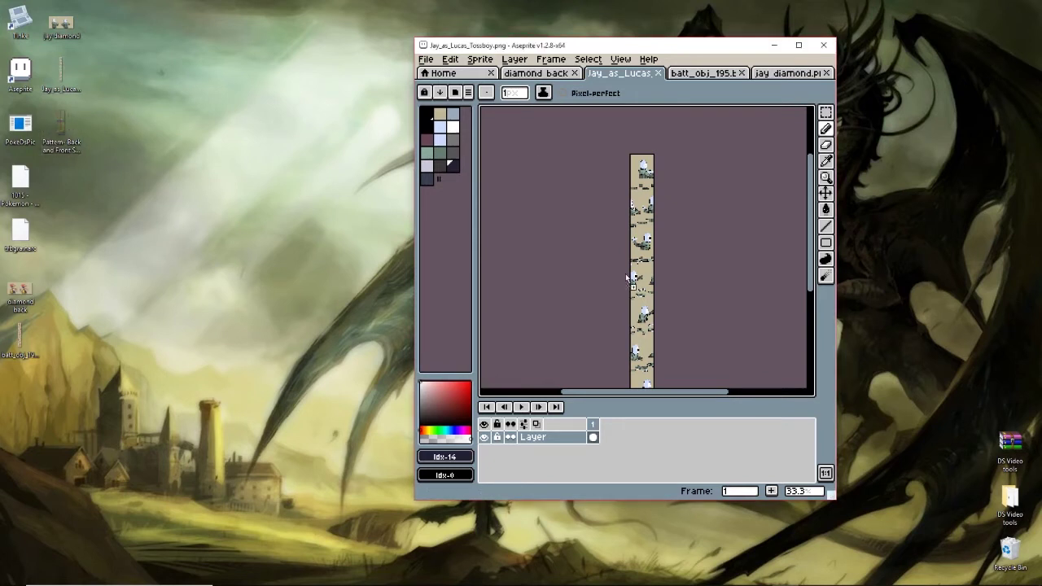
left_click_drag(628, 279, 622, 276)
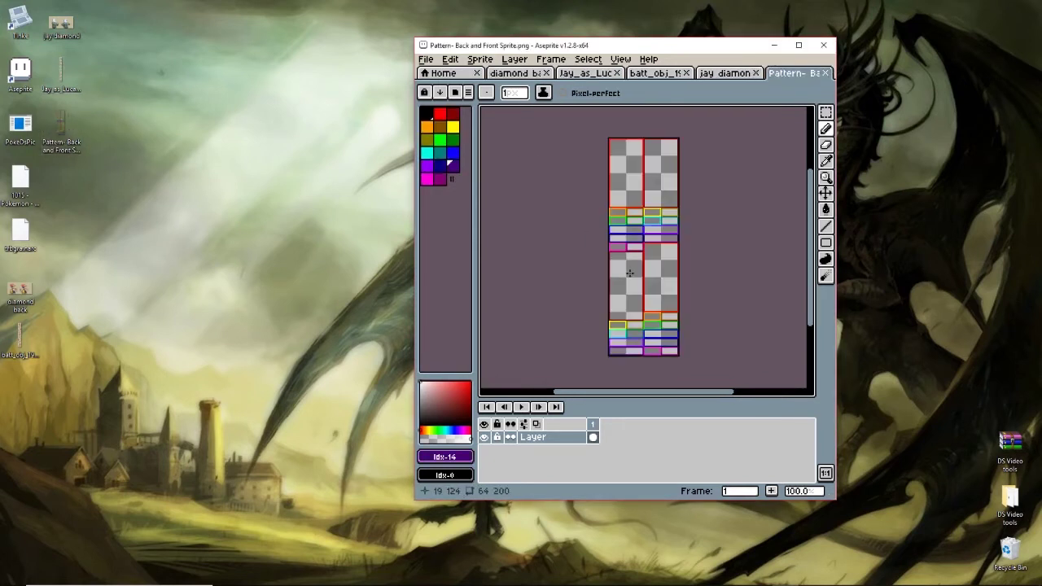
Save the Pattern- Back and Front Sprite file, then select and copy the whole image.
key("ctrl+s")
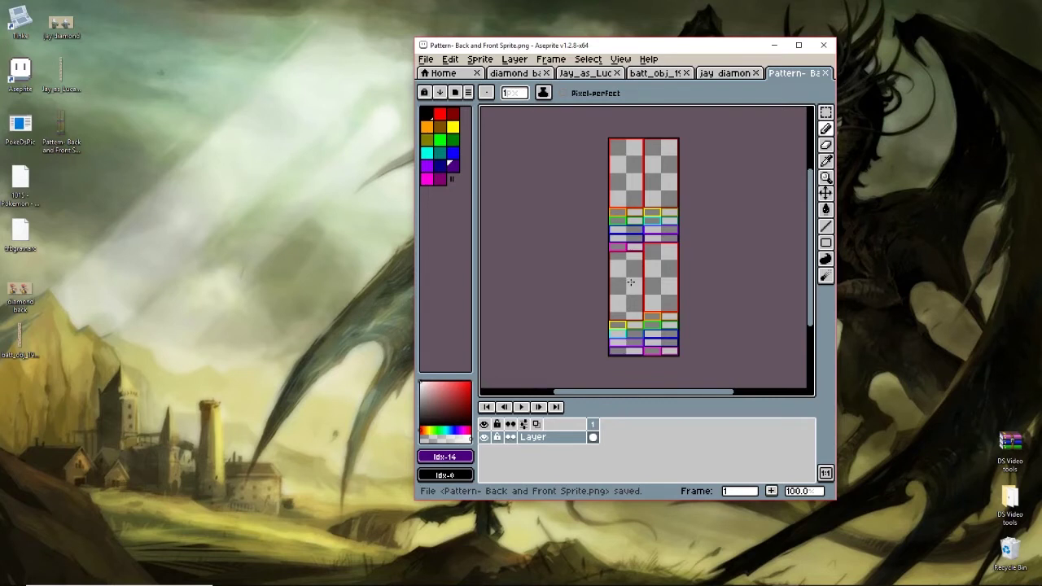
key("ctrl+a")
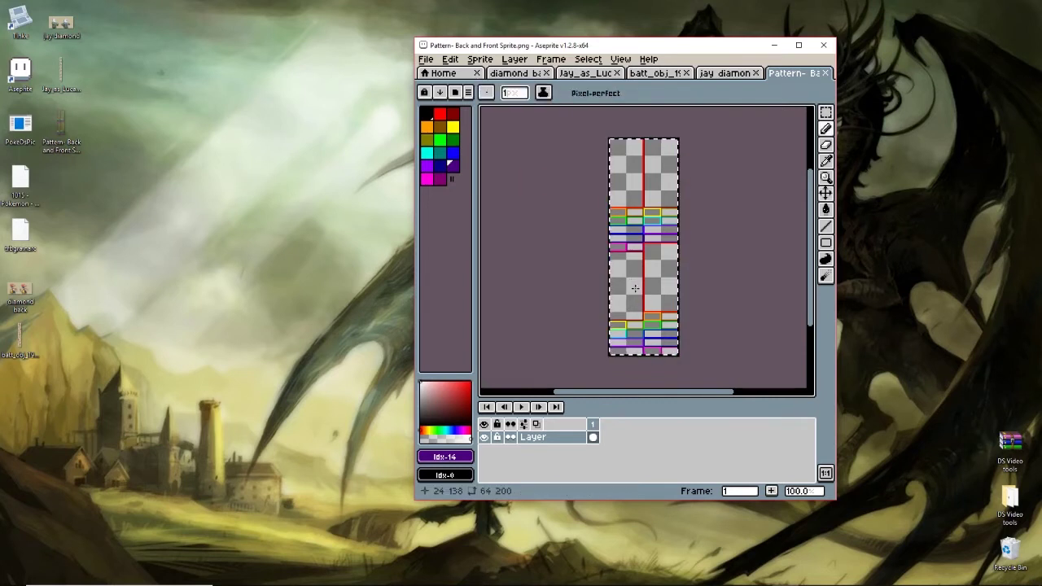
key("ctrl+c")
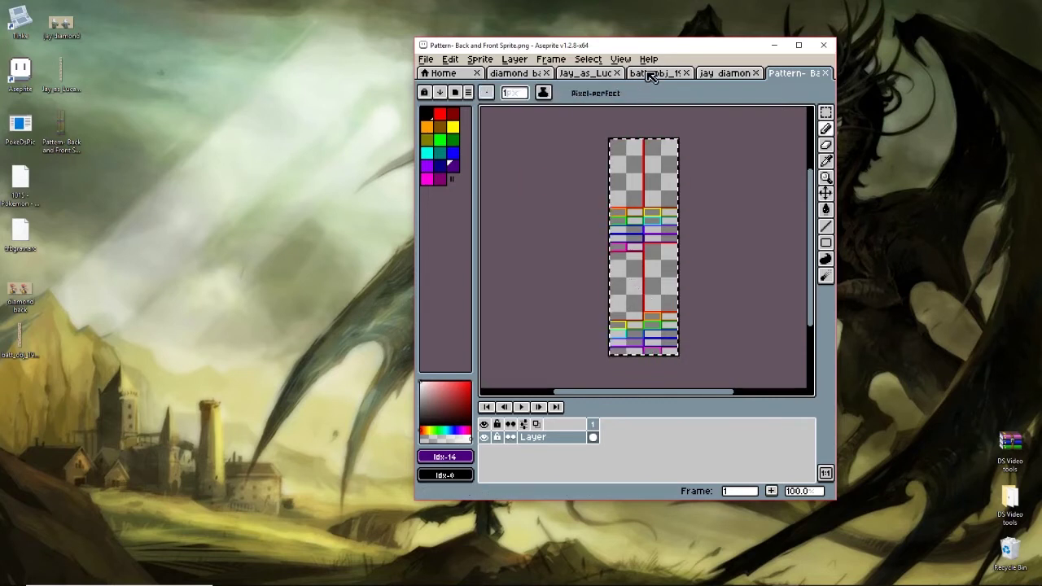
Paste the pattern into batt_obj_195, undo it, and switch to jay diamond.
left_click(650, 74)
key("ctrl+v")
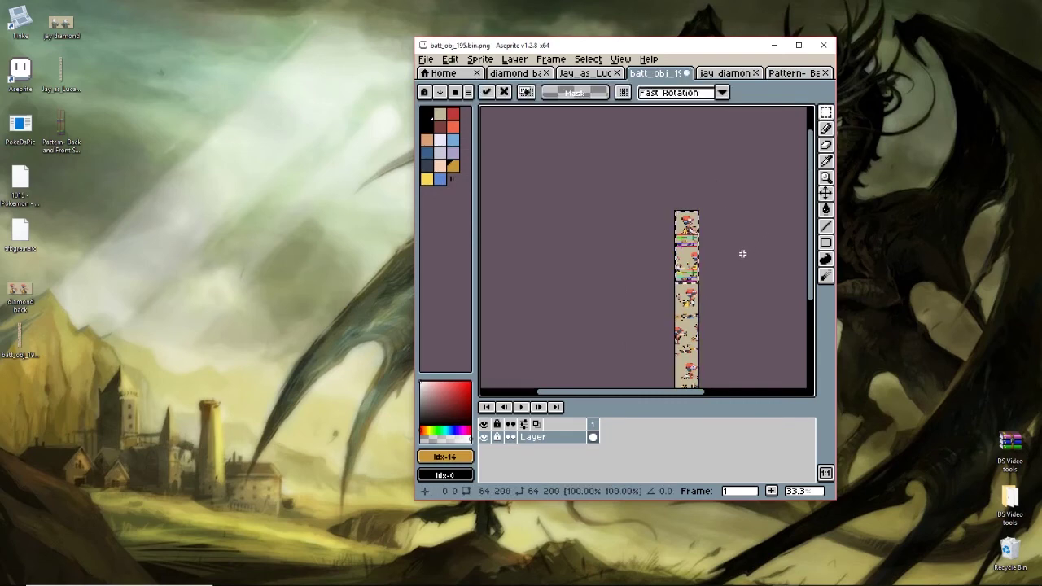
scroll(743, 254, "up", 3)
scroll(727, 284, "down", 4)
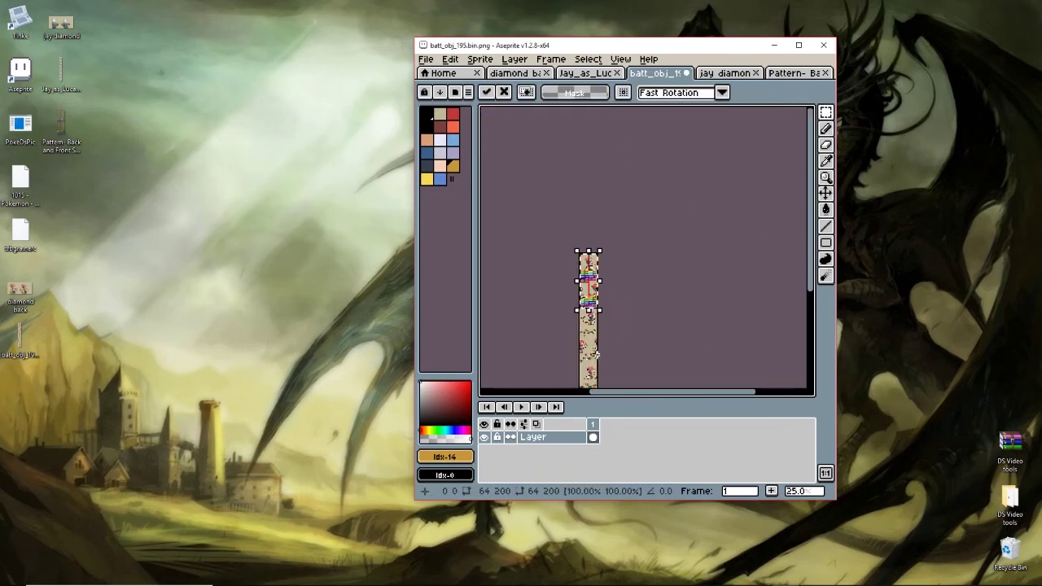
scroll(597, 354, "up", 1)
key("ctrl+z")
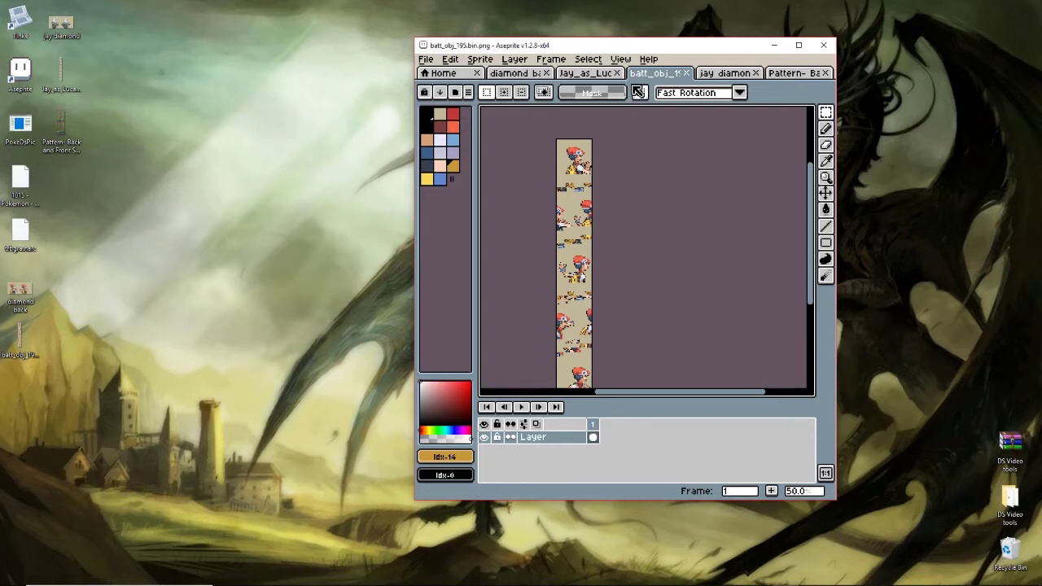
left_click(719, 74)
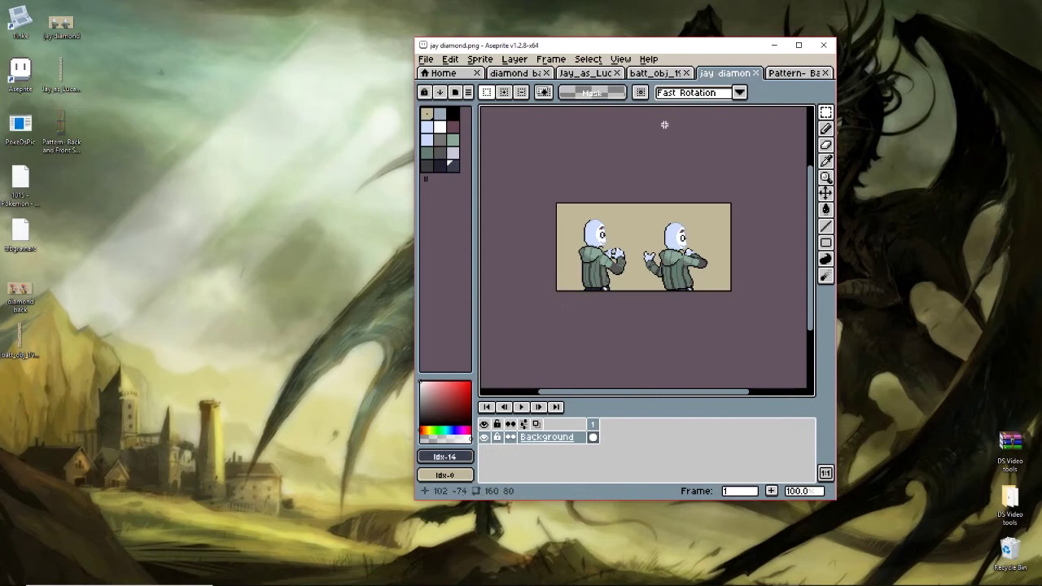
left_click(770, 74)
left_click(584, 73)
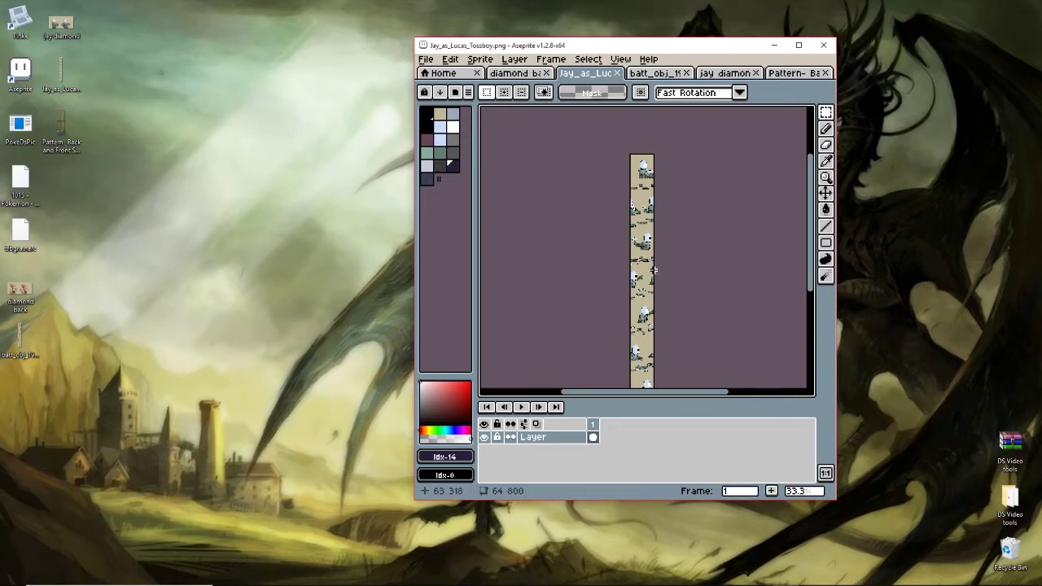
left_click(519, 73)
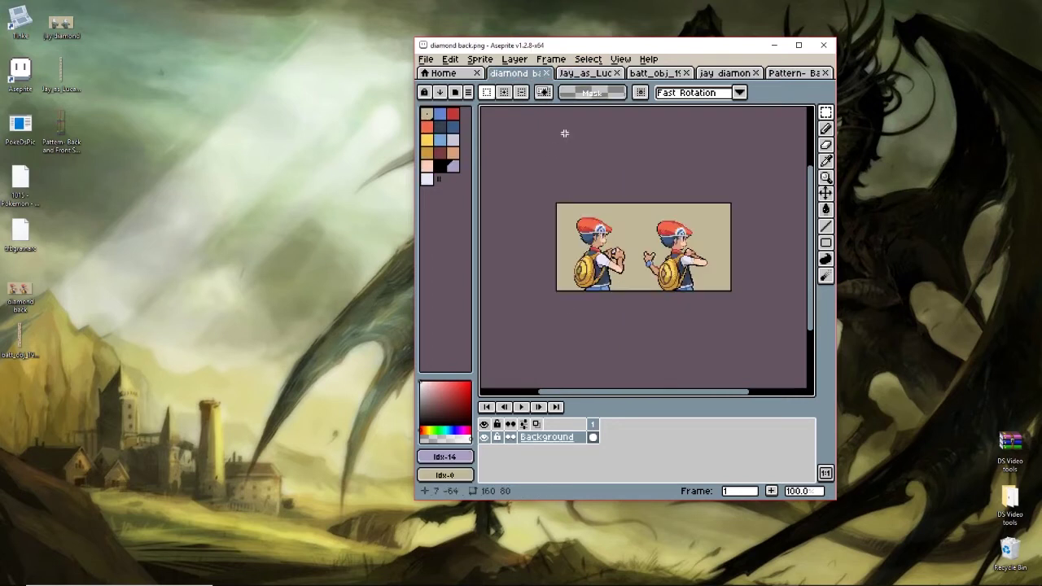
left_click(737, 74)
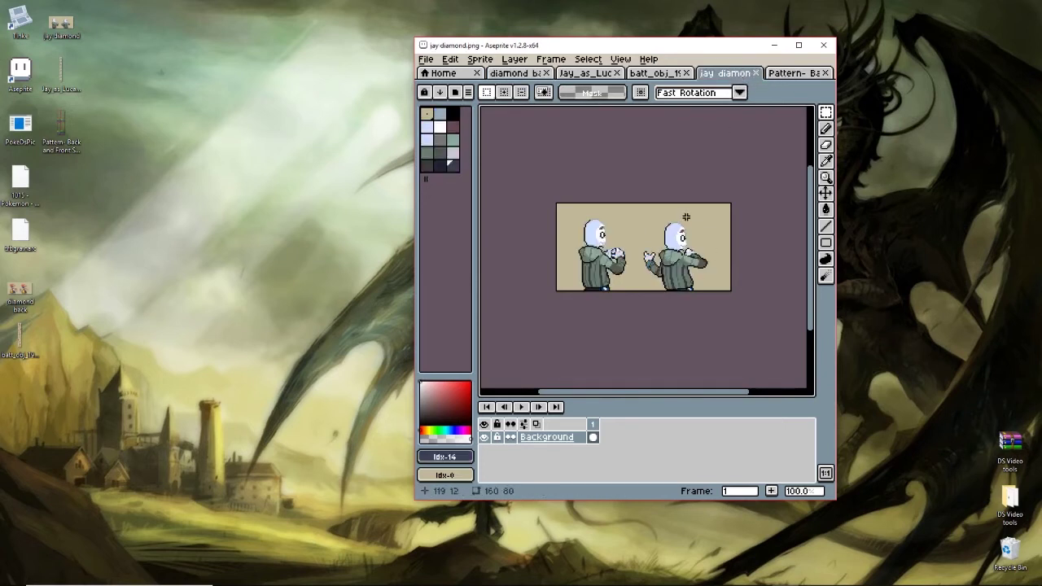
mouse_move(602, 582)
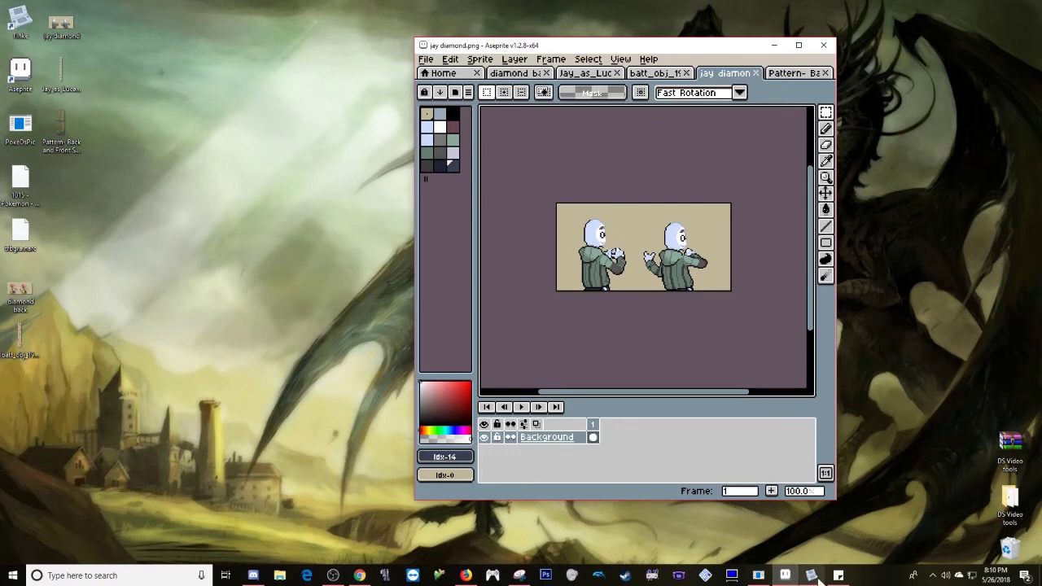
Bring Pokemon Ds/Pic forward and load the jay diamond PNG into Item0 (1930).
left_click(758, 576)
left_click_drag(510, 228, 240, 144)
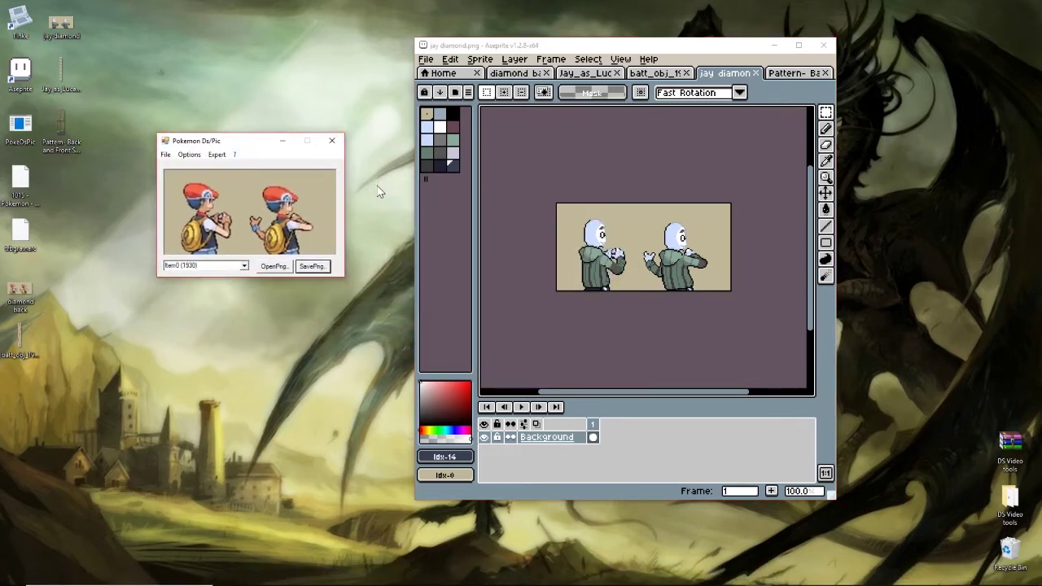
left_click(165, 155)
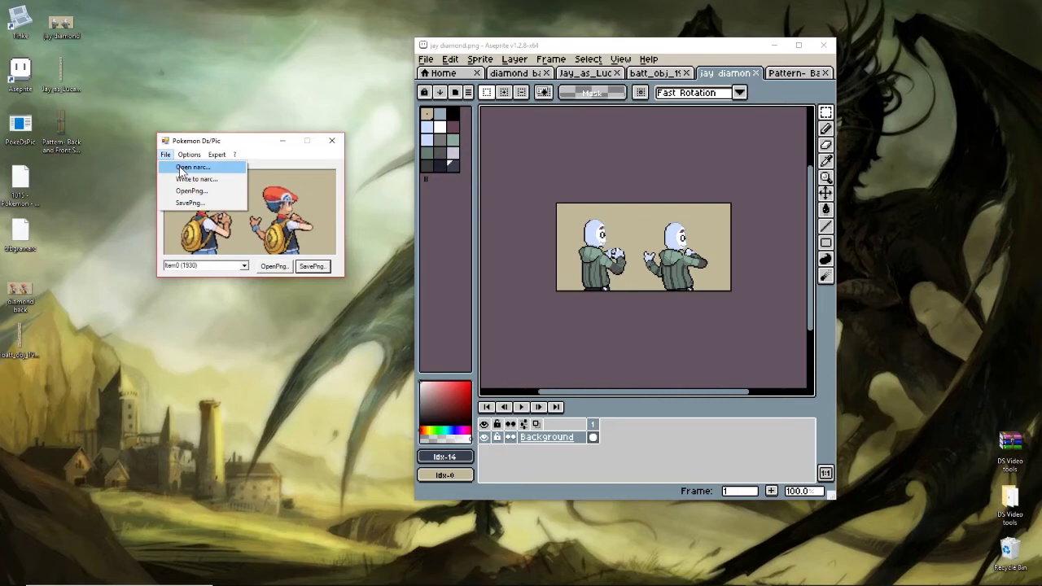
left_click(286, 262)
scroll(460, 235, "down", 3)
double_click(569, 195)
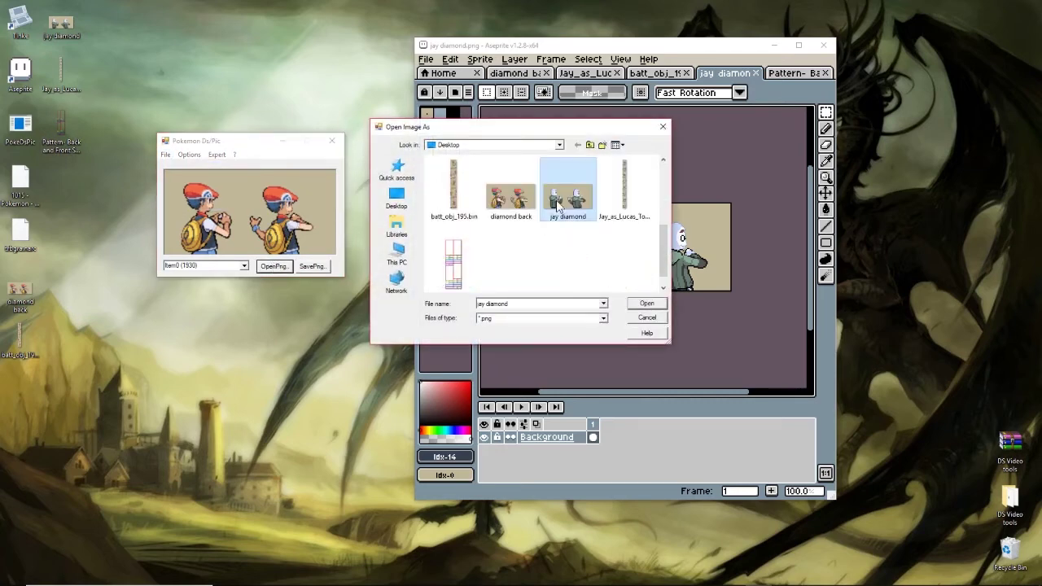
Load the jay diamond PNG into Item1 (48) as well.
left_click(165, 154)
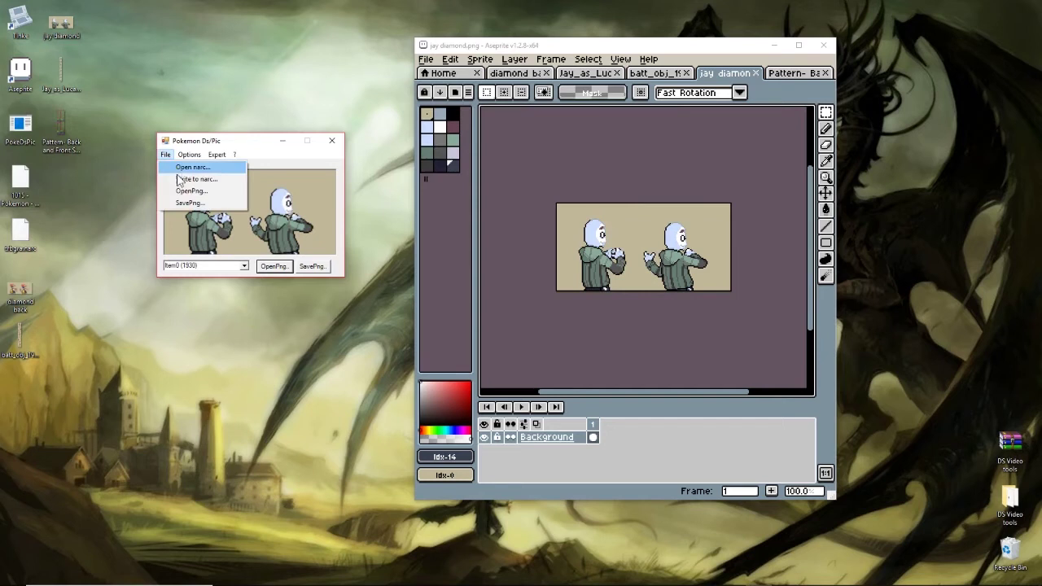
left_click(228, 196)
scroll(219, 263, "down", 1)
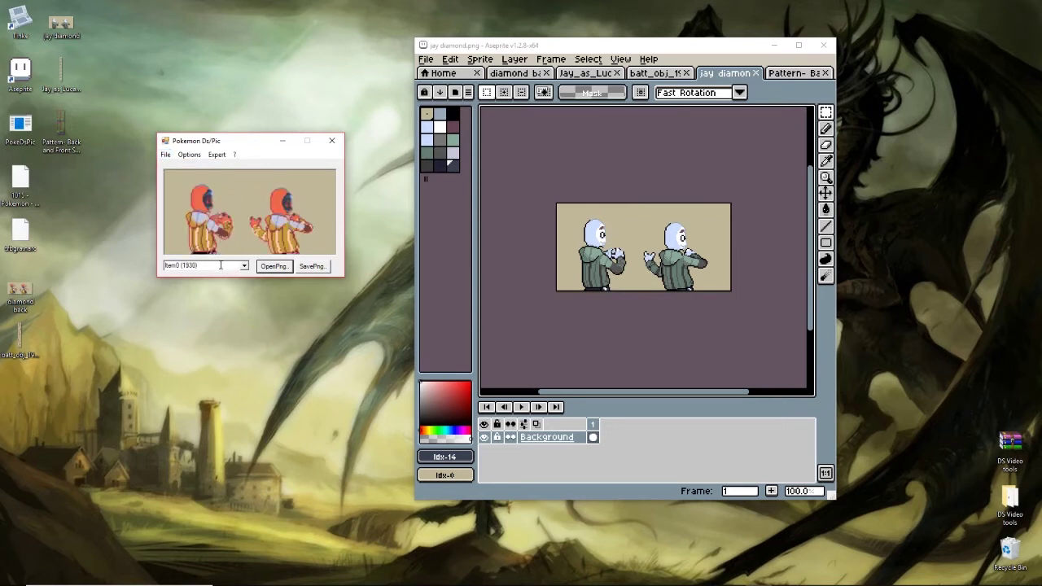
left_click(274, 267)
scroll(544, 229, "down", 3)
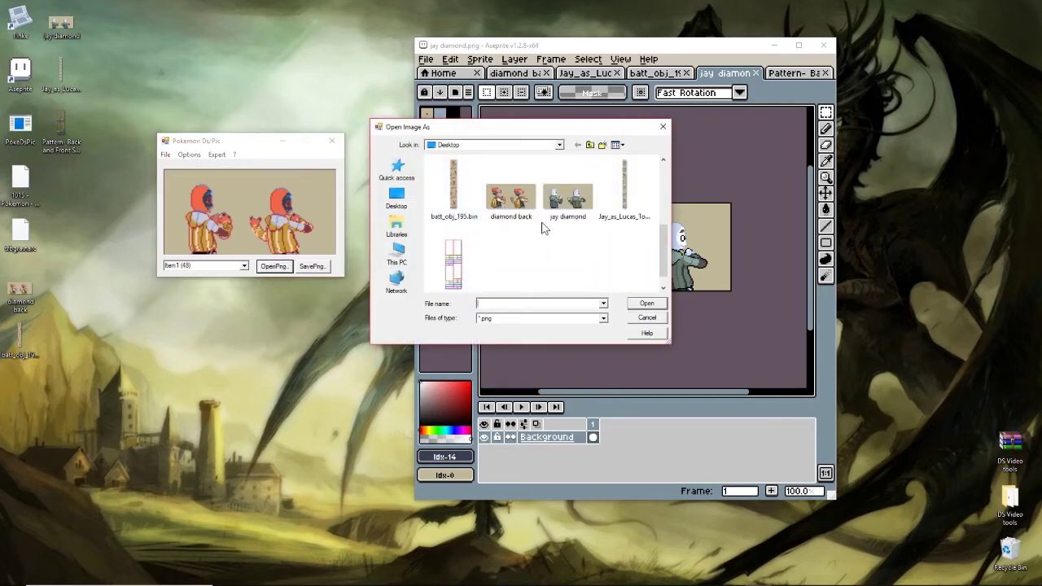
double_click(567, 198)
Write the sprites to the narc, then quit on the index-out-of-bounds error dialog.
left_click(166, 155)
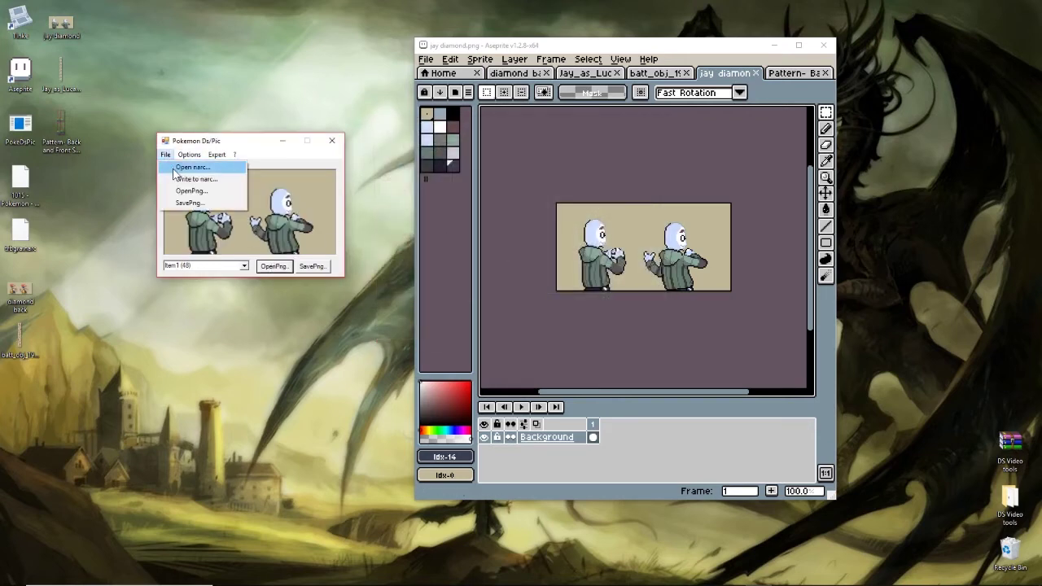
left_click(173, 169)
left_click_drag(530, 265, 262, 297)
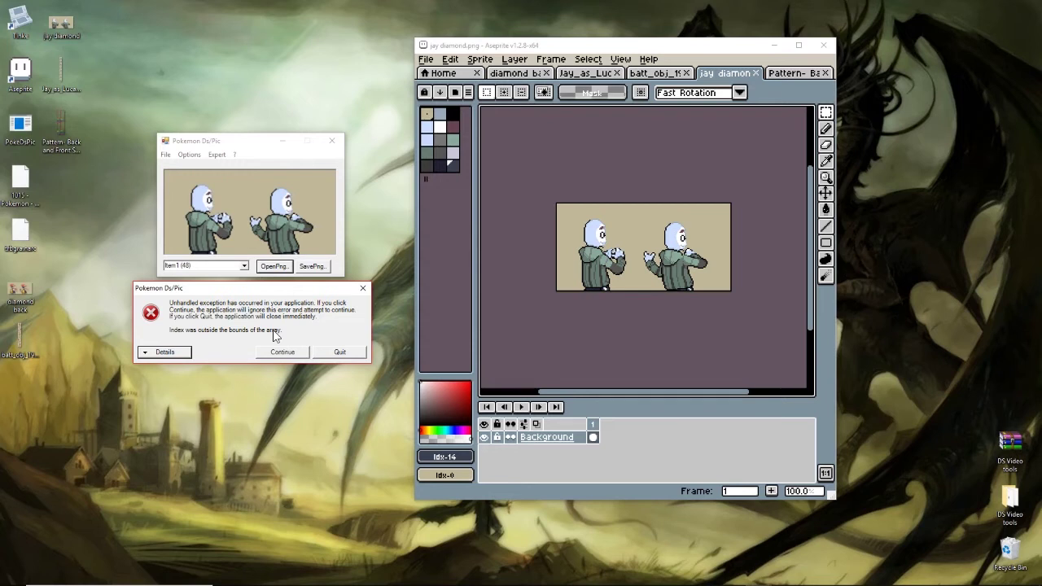
left_click(340, 352)
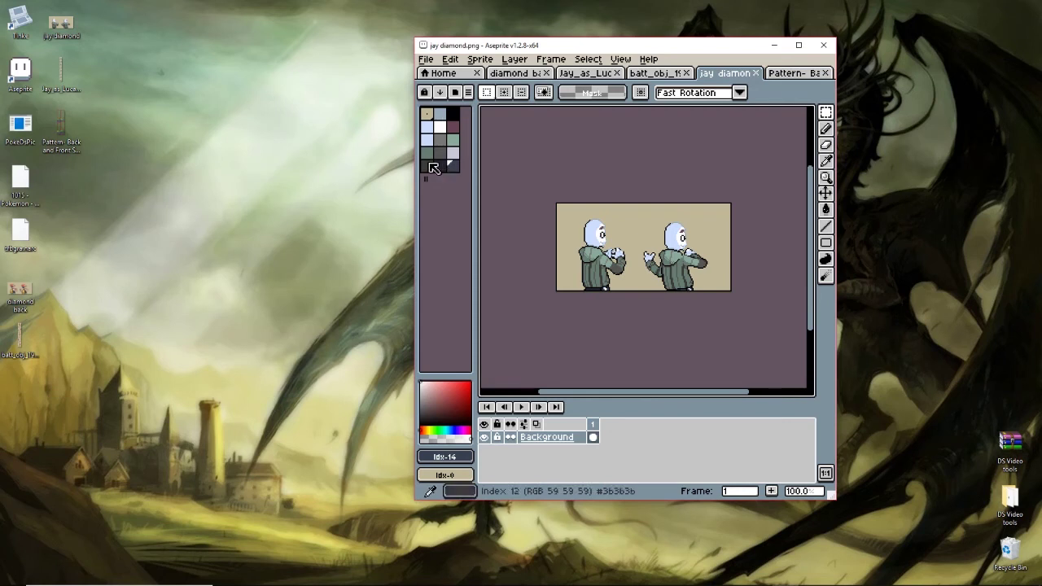
Edit a dark palette colour to #004050 by setting red to 0, and add it to the palette.
left_click(453, 166)
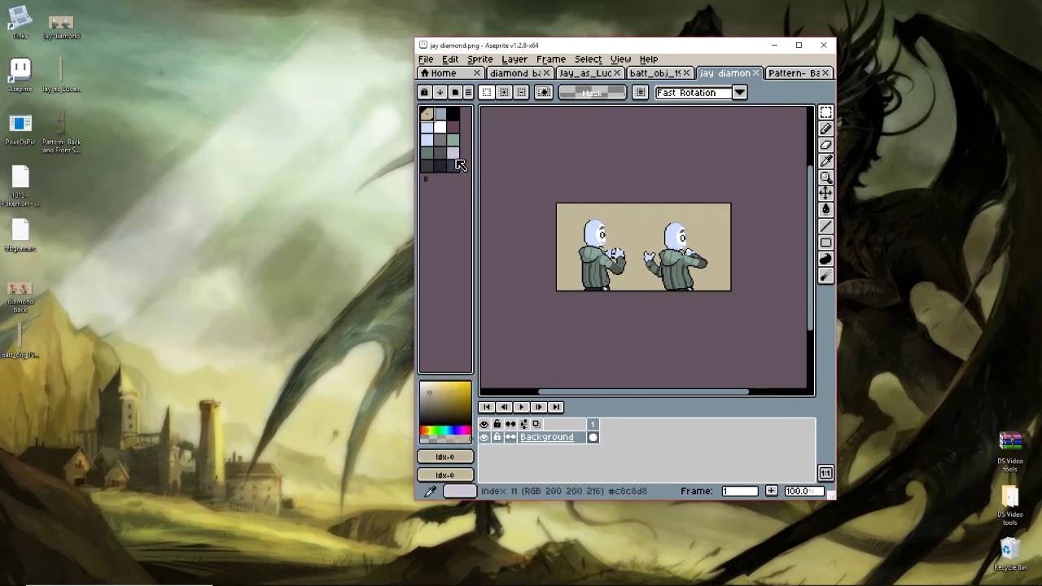
left_click(459, 456)
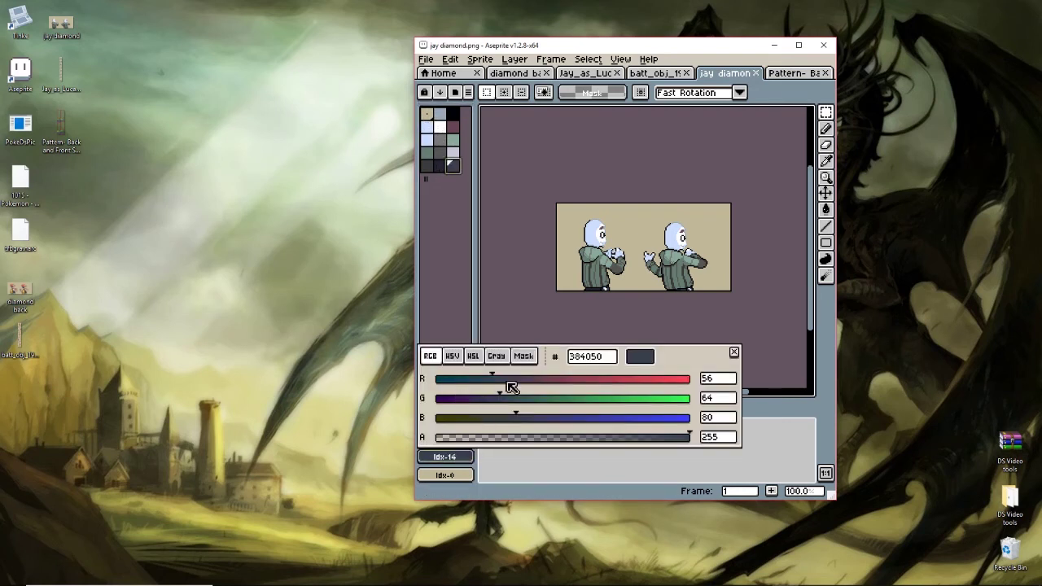
left_click_drag(489, 379, 434, 378)
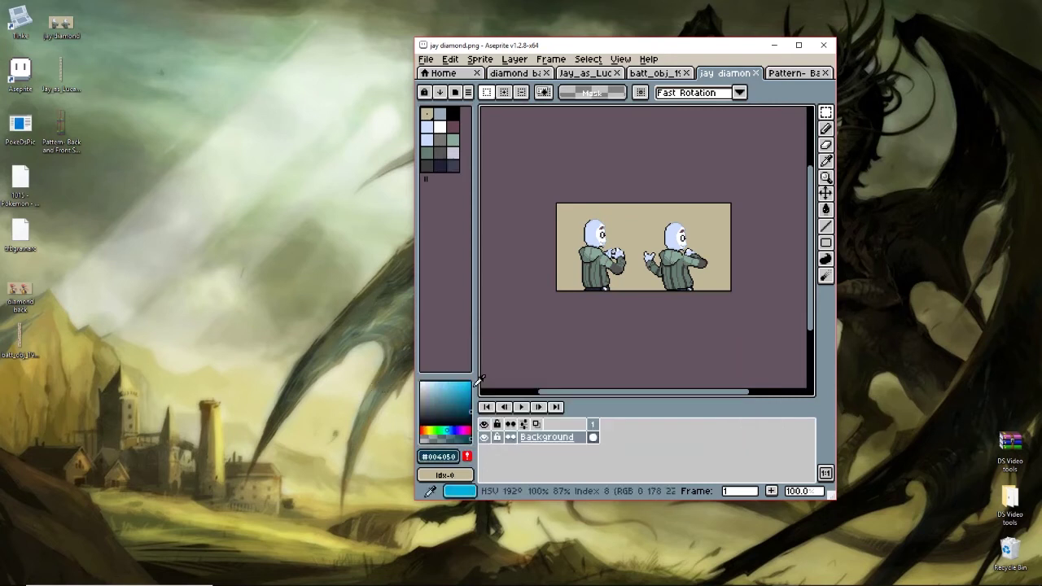
left_click(466, 456)
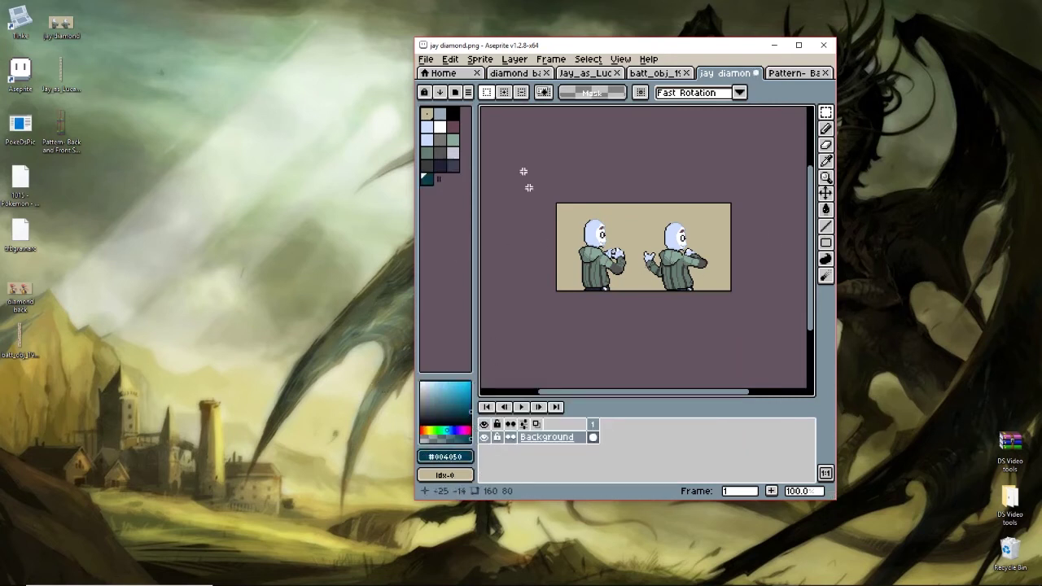
Confirm jay diamond.png is in Indexed colour mode and save it.
left_click(511, 59)
mouse_move(476, 63)
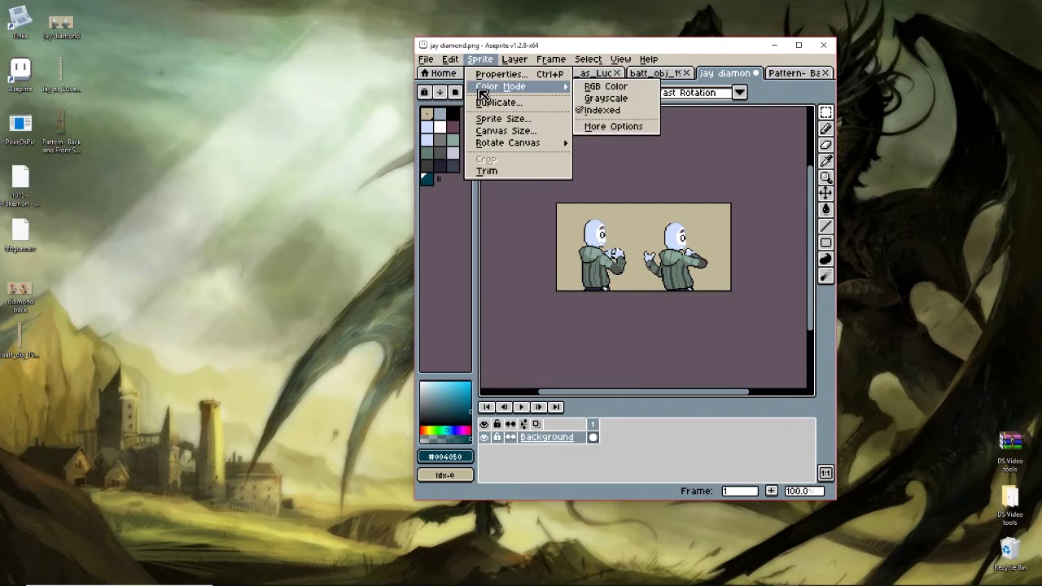
left_click(686, 350)
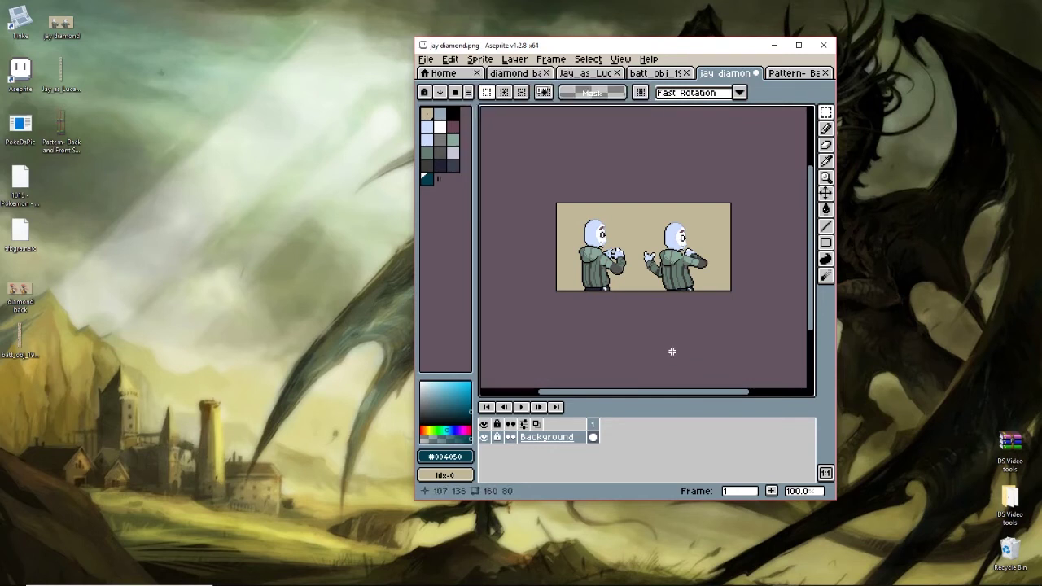
key("ctrl+s")
mouse_move(654, 582)
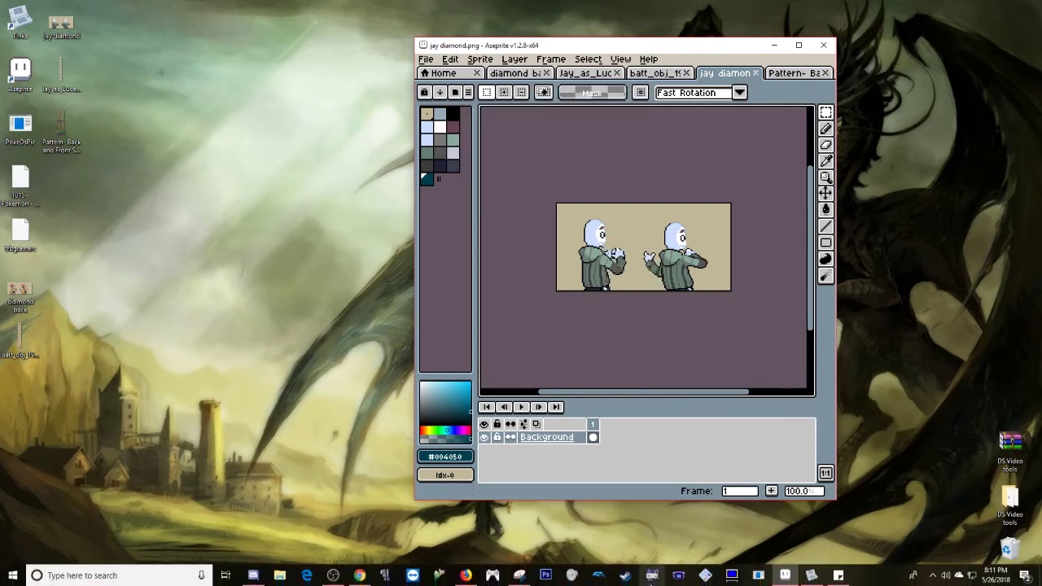
left_click(756, 575)
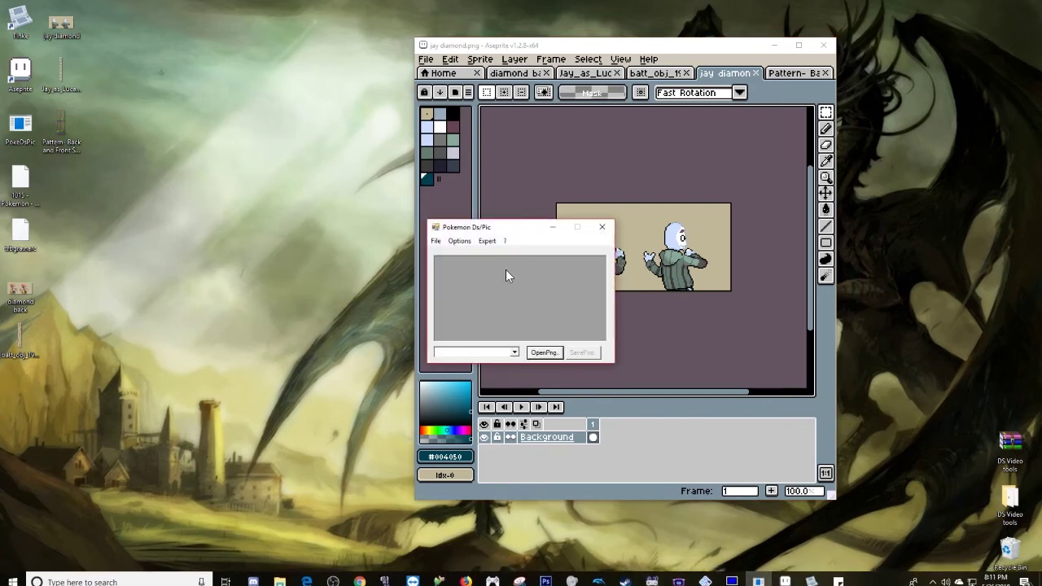
Open the trainer sprite narc and import the jay diamond PNG into it.
left_click_drag(524, 227, 300, 201)
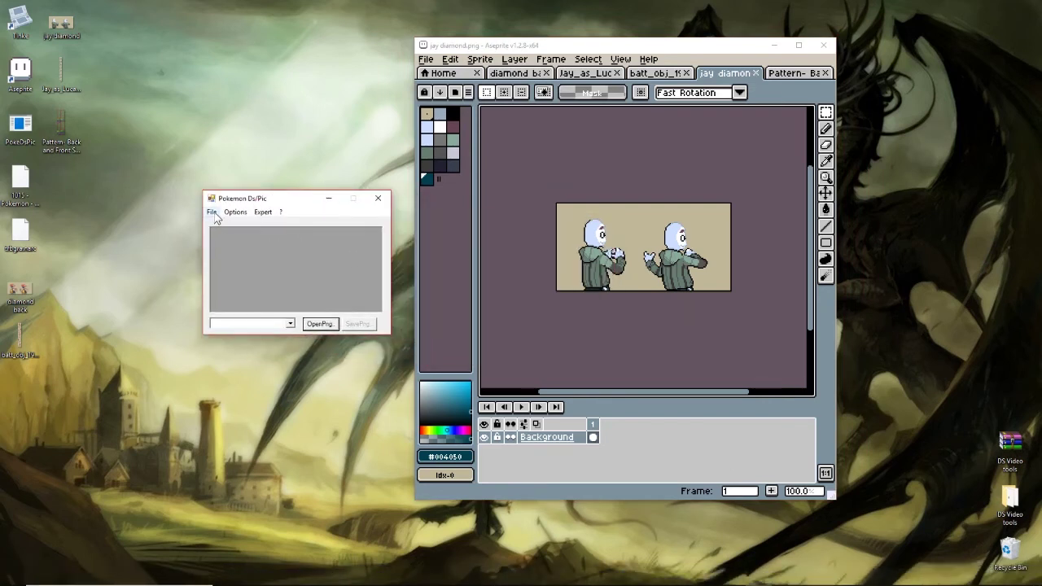
left_click(214, 214)
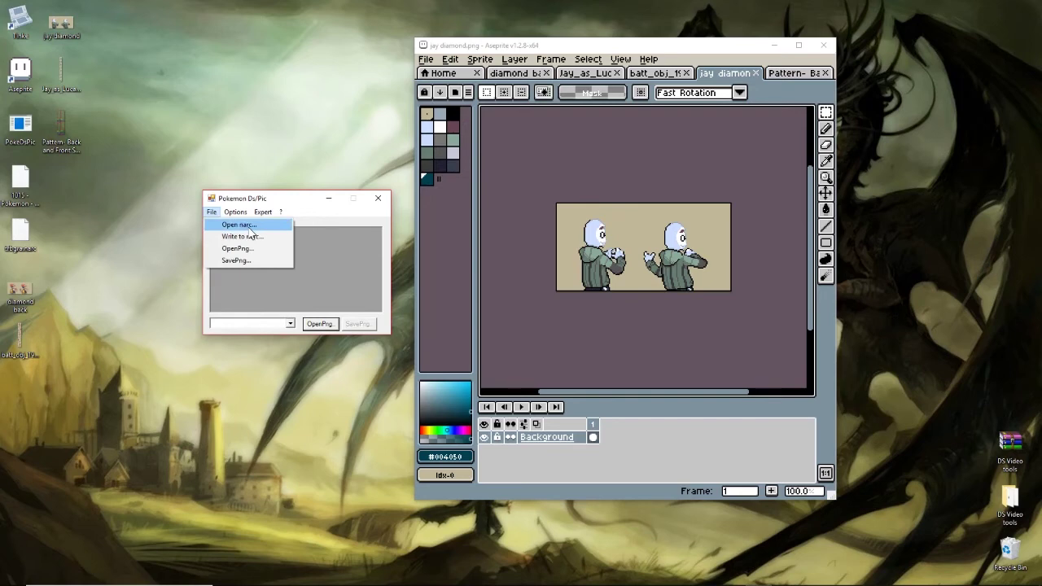
left_click(244, 224)
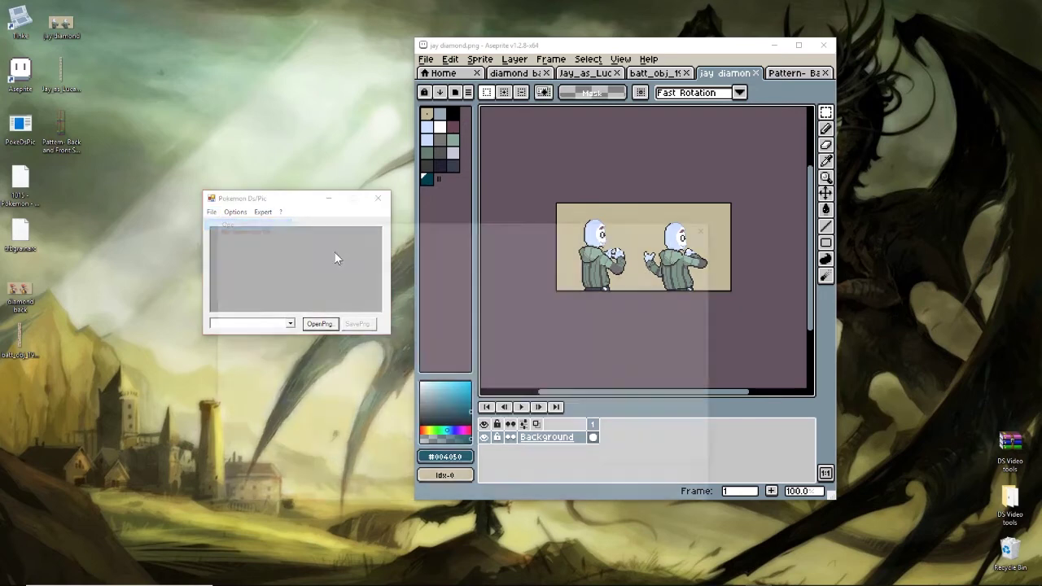
double_click(325, 399)
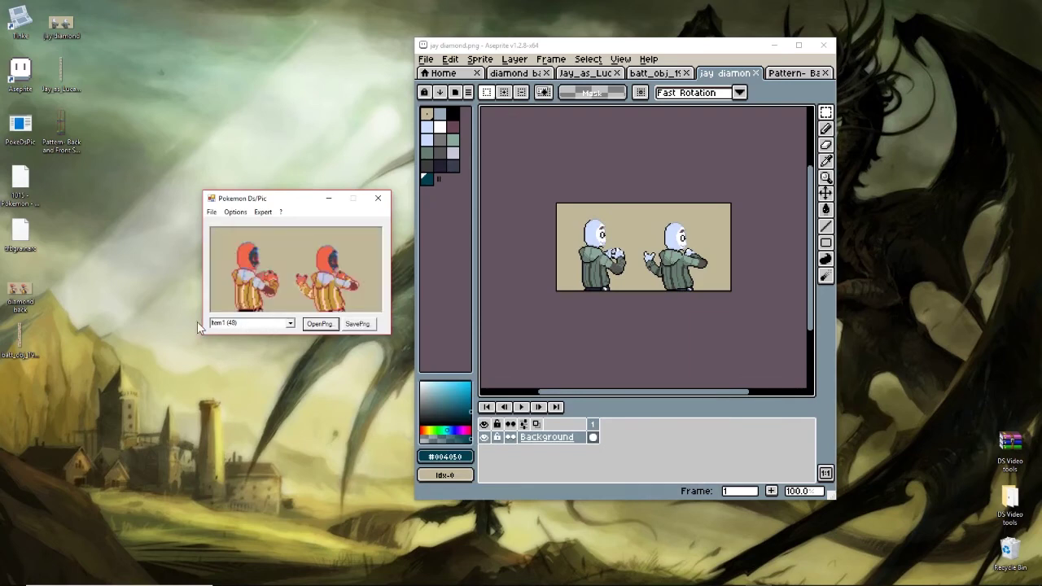
left_click(320, 323)
scroll(559, 242, "down", 5)
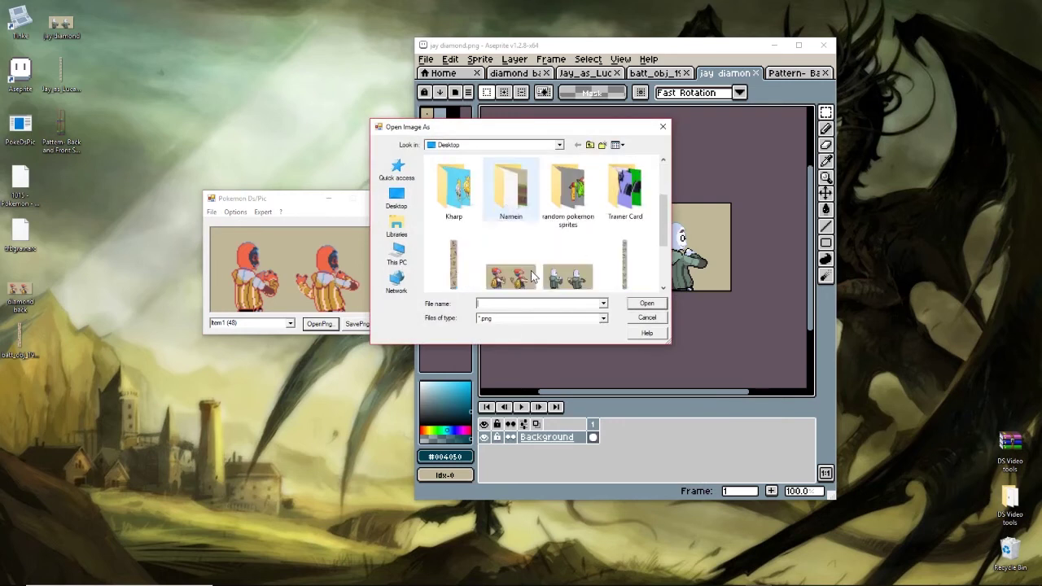
double_click(567, 198)
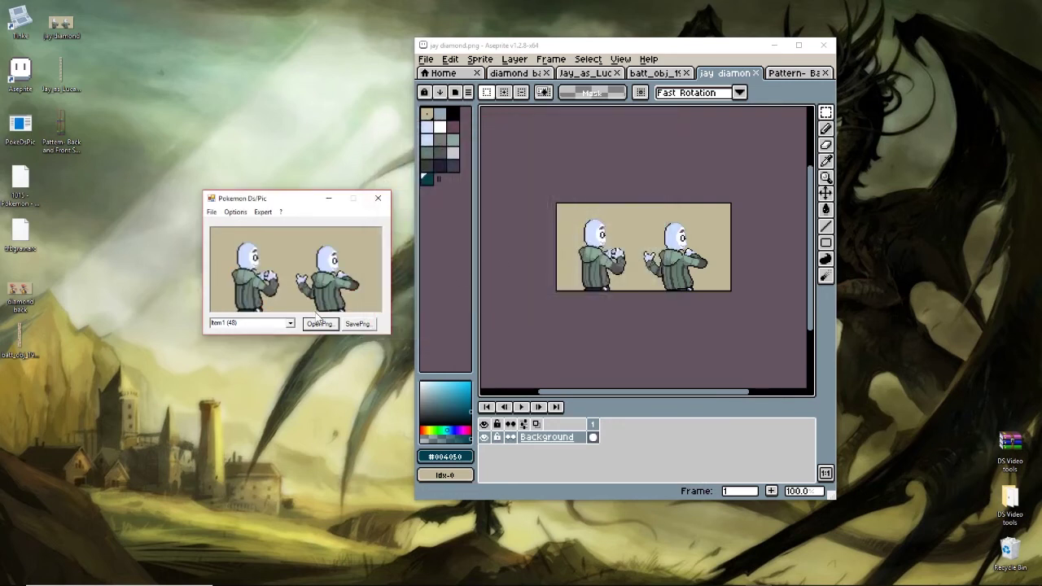
Write the new sprite back into the narc and close Pokemon Ds/Pic.
left_click(212, 212)
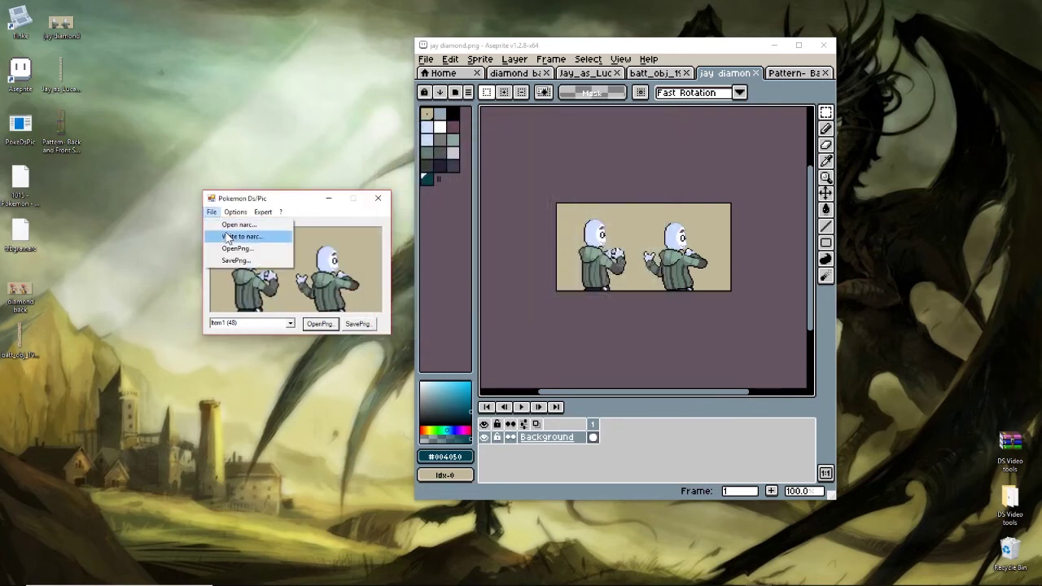
left_click(232, 235)
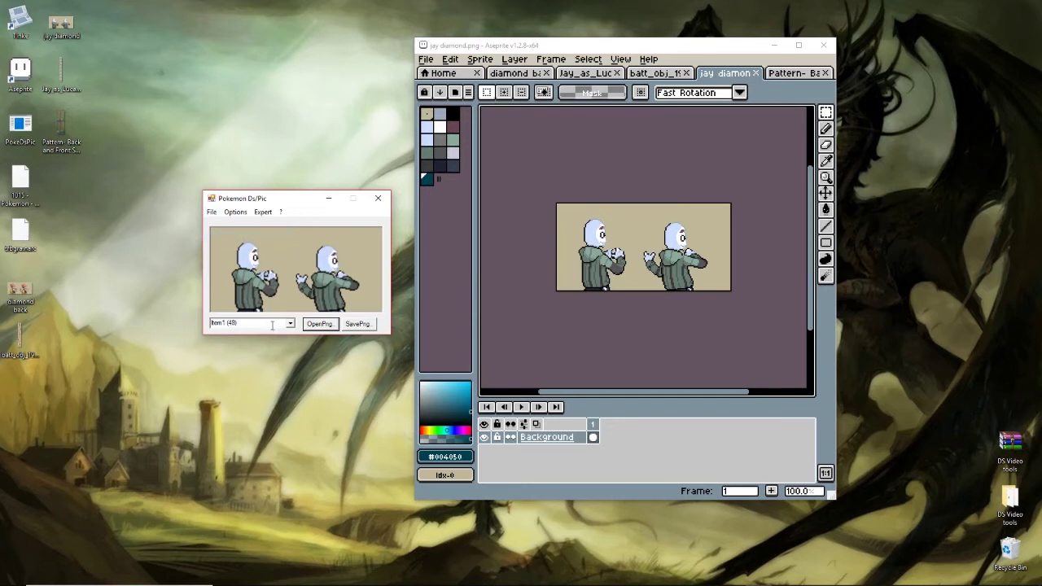
scroll(273, 325, "up", 1)
left_click(211, 212)
left_click(216, 236)
left_click(379, 199)
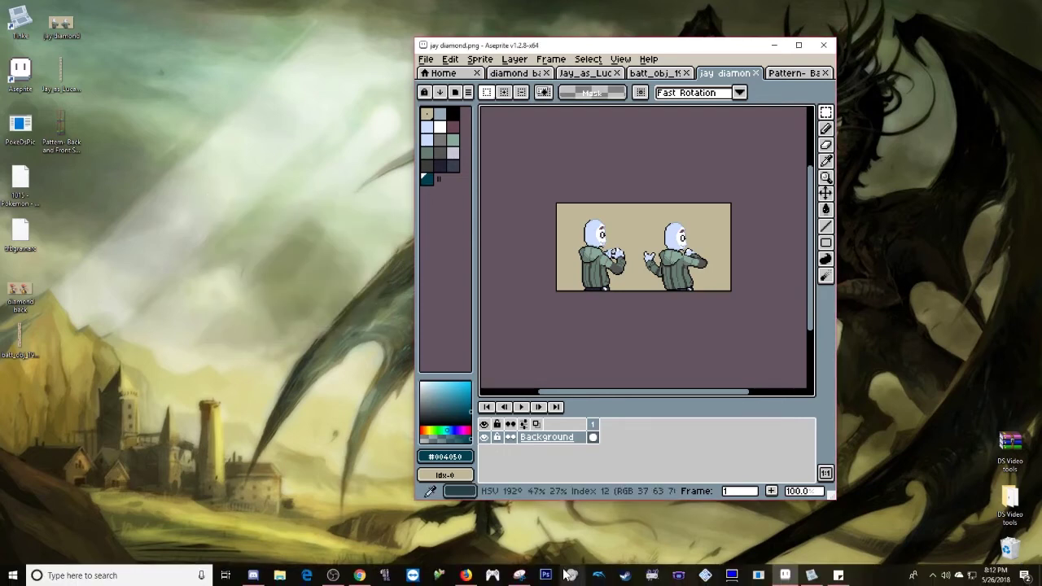
Under poketool > trgra in Tinke, replace trbgra.narc with the edited trbgra.narc from the Desktop.
left_click(812, 575)
scroll(387, 251, "up", 15)
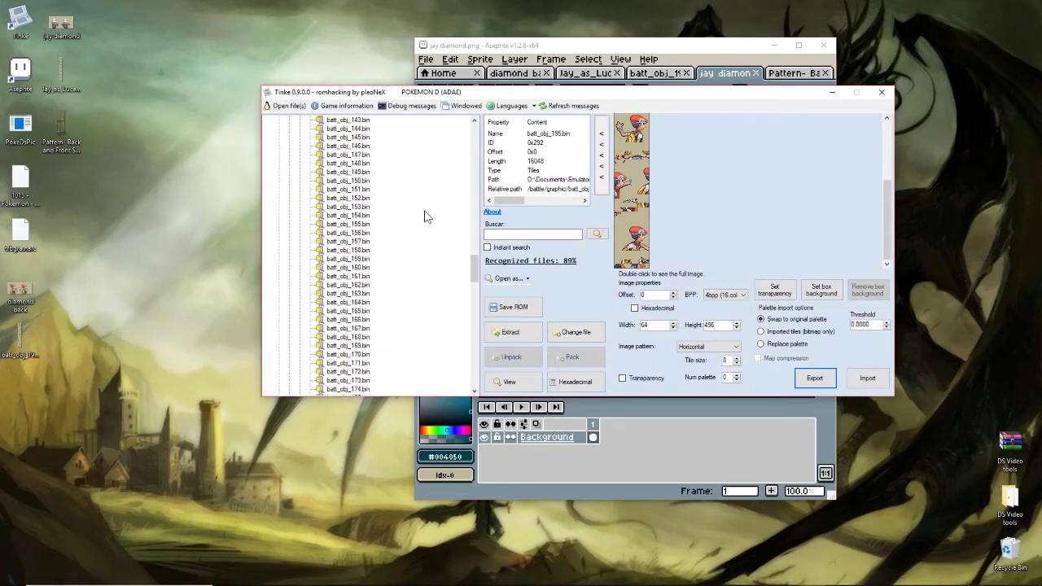
scroll(380, 191, "up", 10)
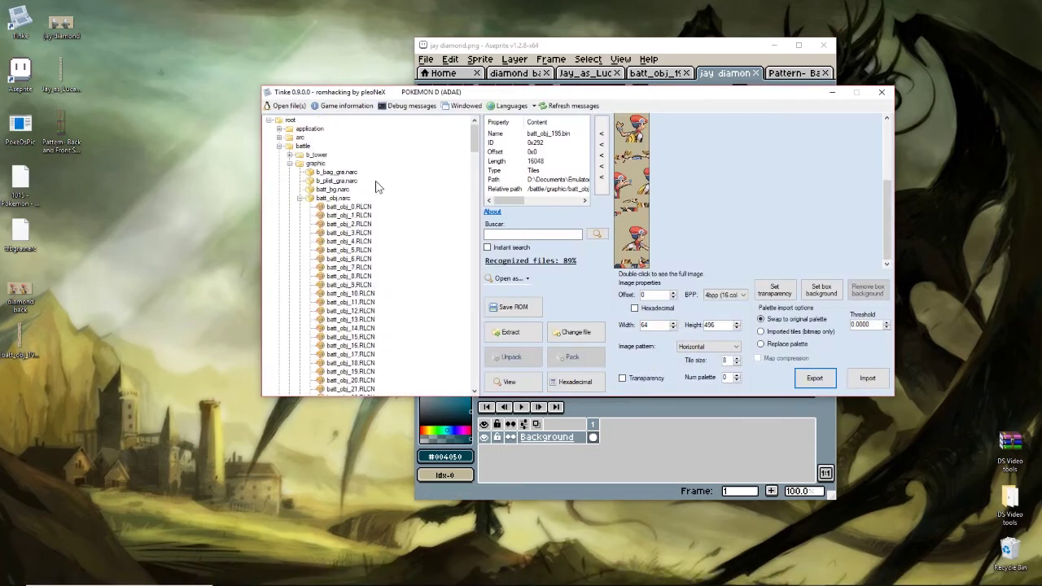
left_click(279, 146)
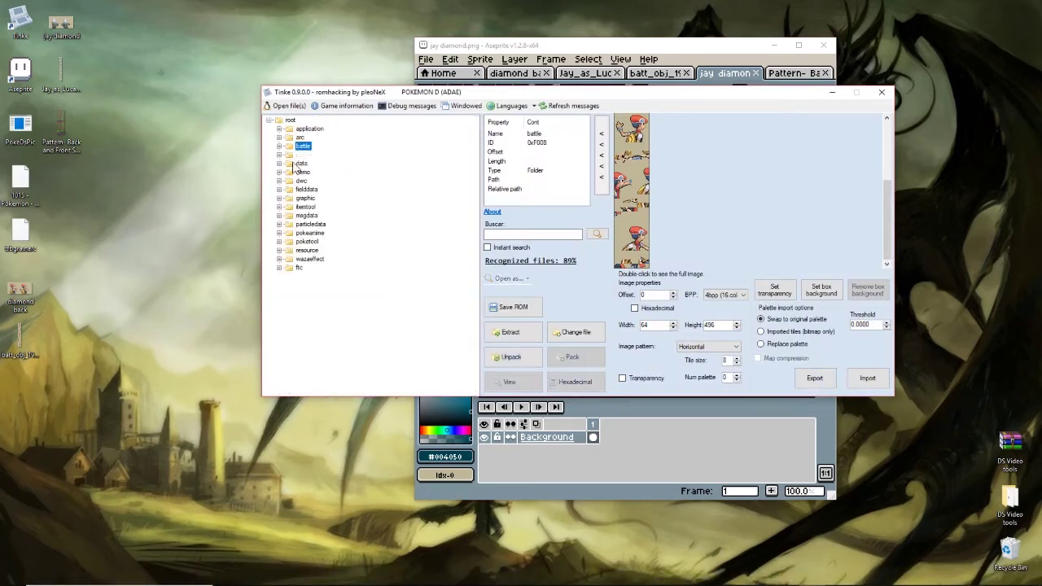
left_click(280, 242)
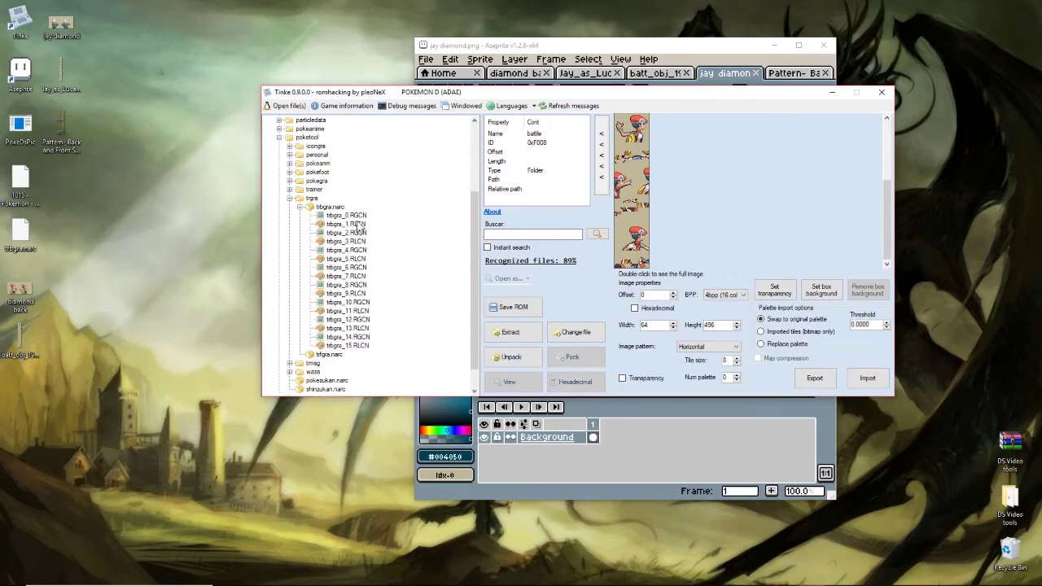
left_click(332, 207)
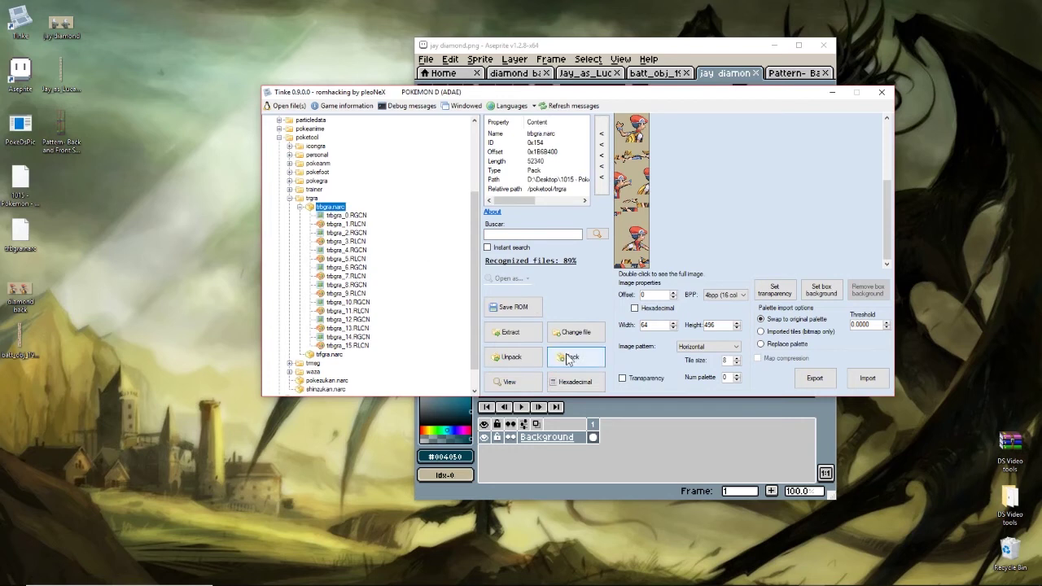
left_click(300, 207)
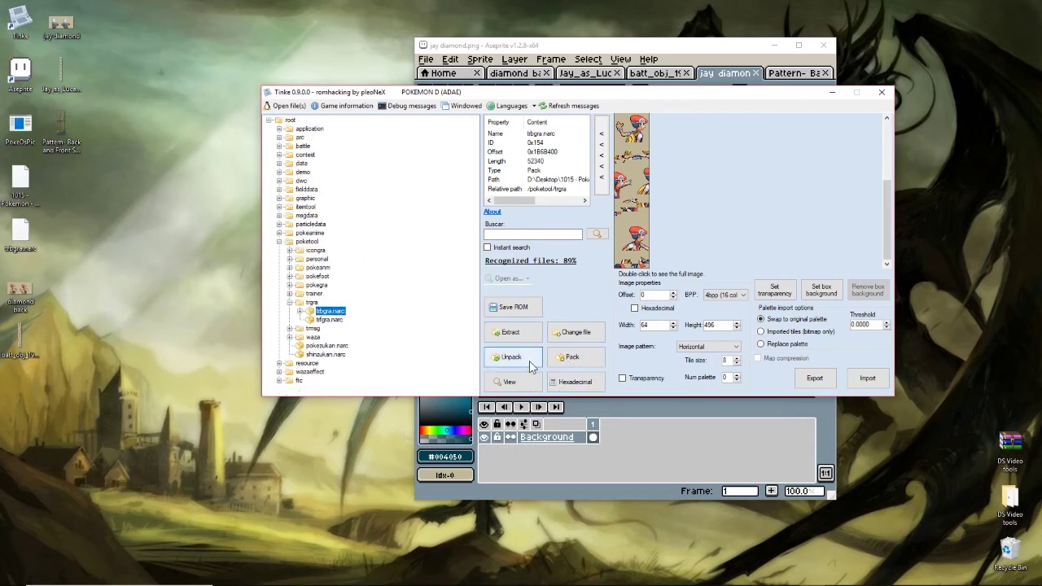
left_click(573, 332)
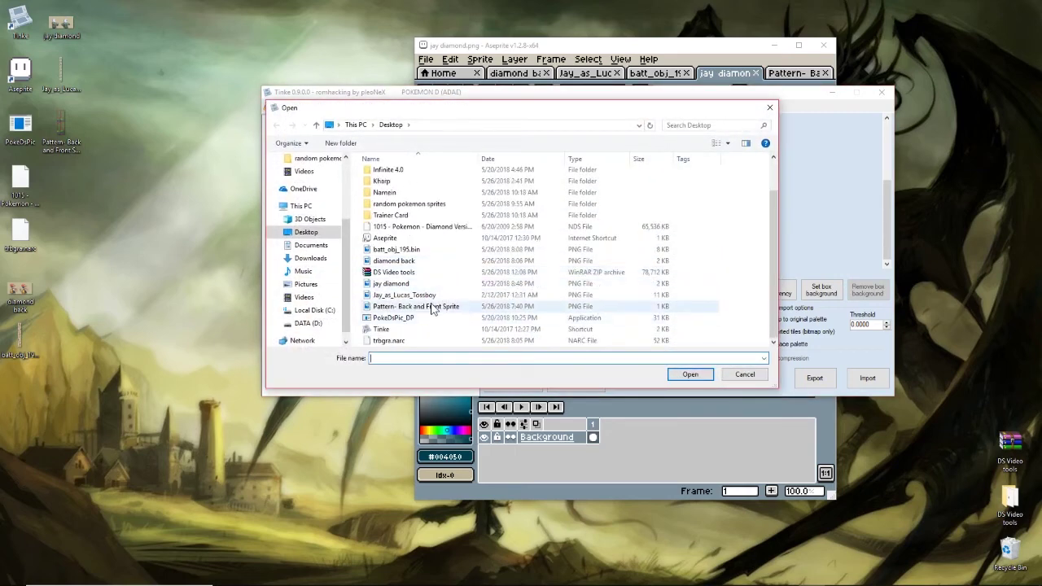
double_click(404, 341)
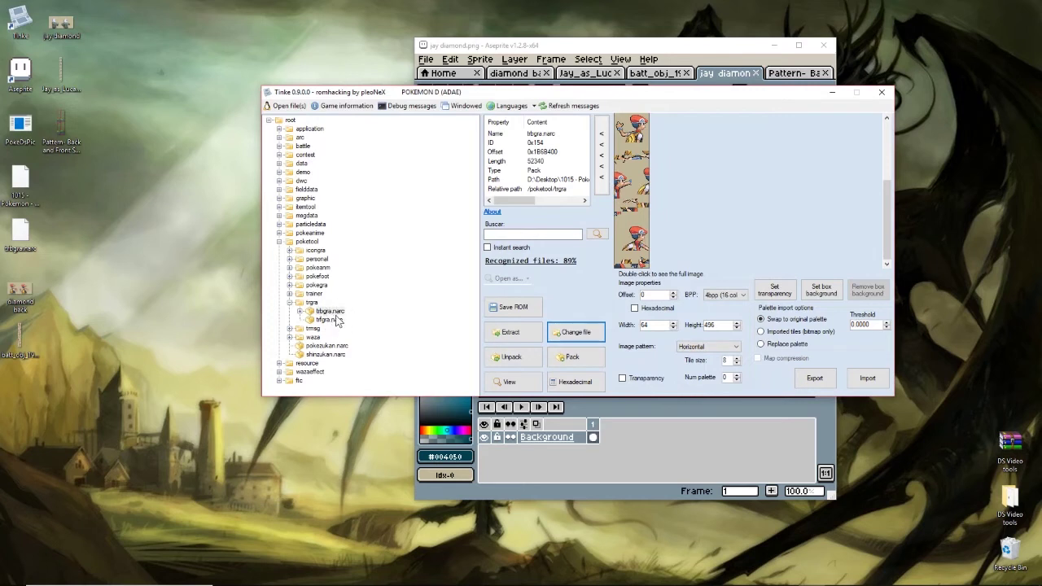
left_click(326, 311)
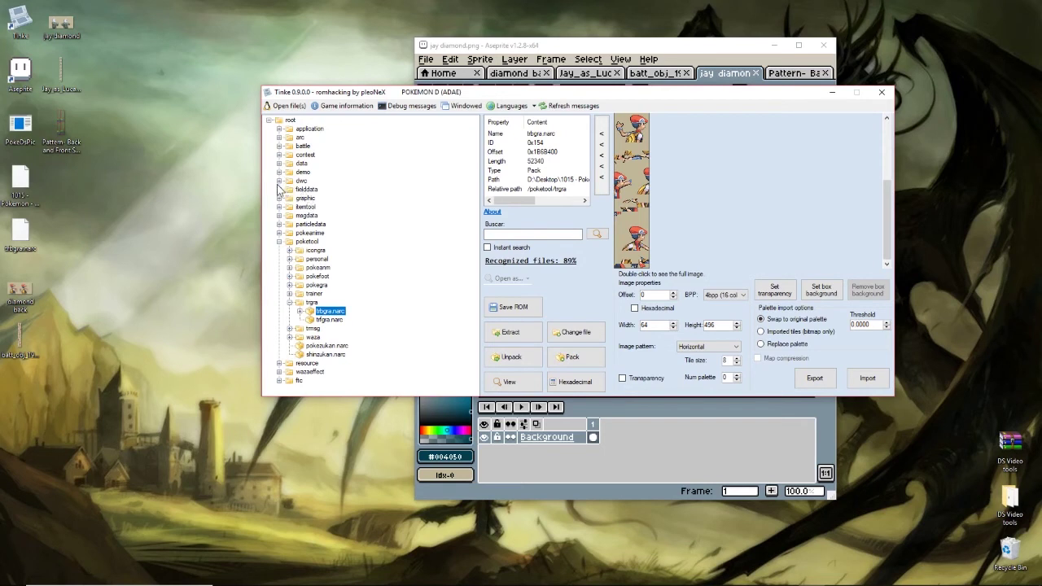
View batt_obj_195.bin from the battle folder as an image and move Tinke aside to reveal Aseprite.
left_click(278, 148)
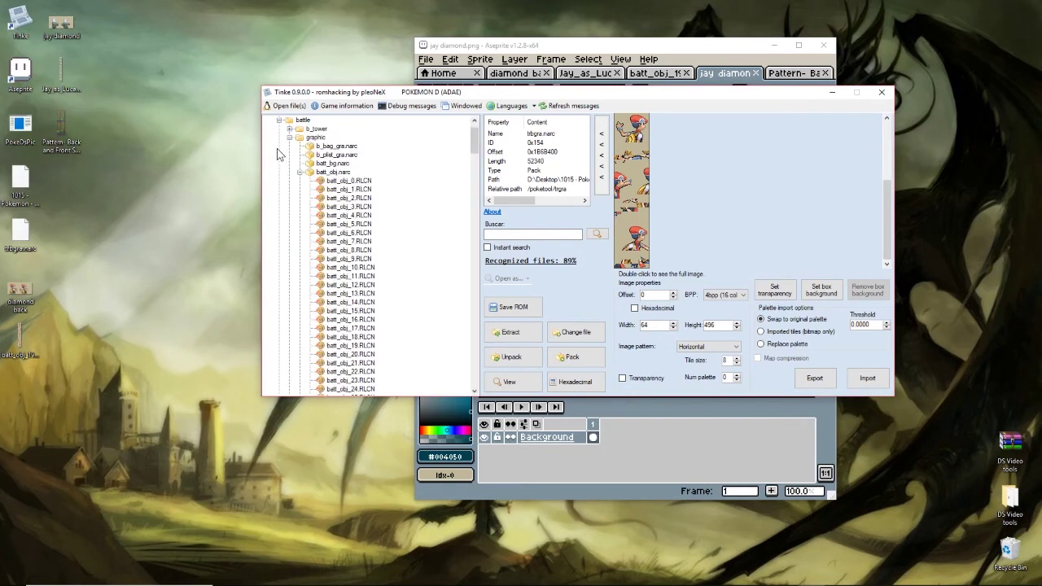
scroll(354, 241, "down", 13)
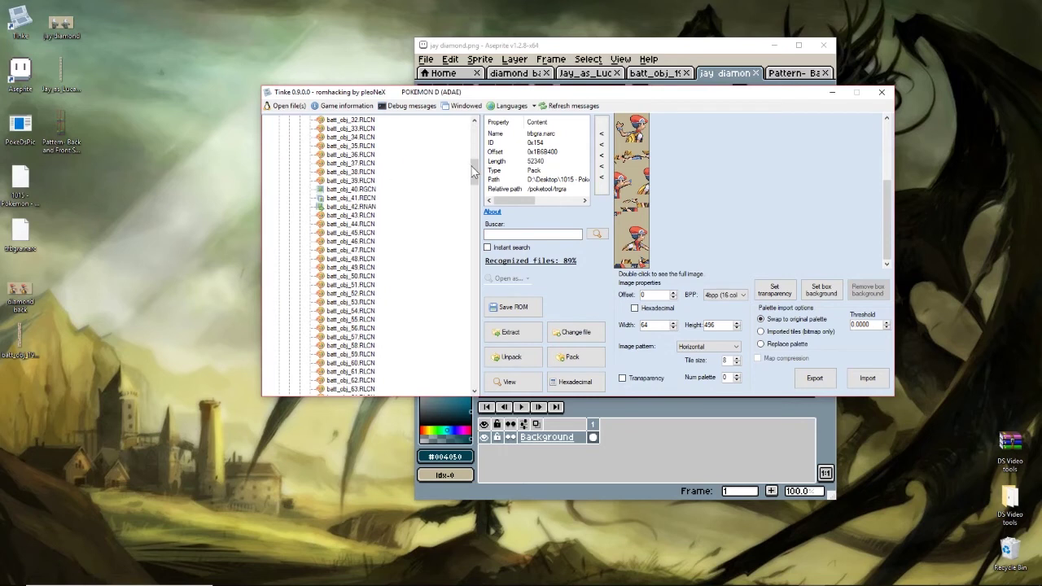
mouse_move(472, 171)
left_mouse_down()
mouse_move(472, 220)
mouse_move(472, 139)
mouse_move(471, 177)
left_mouse_up()
left_click(364, 216)
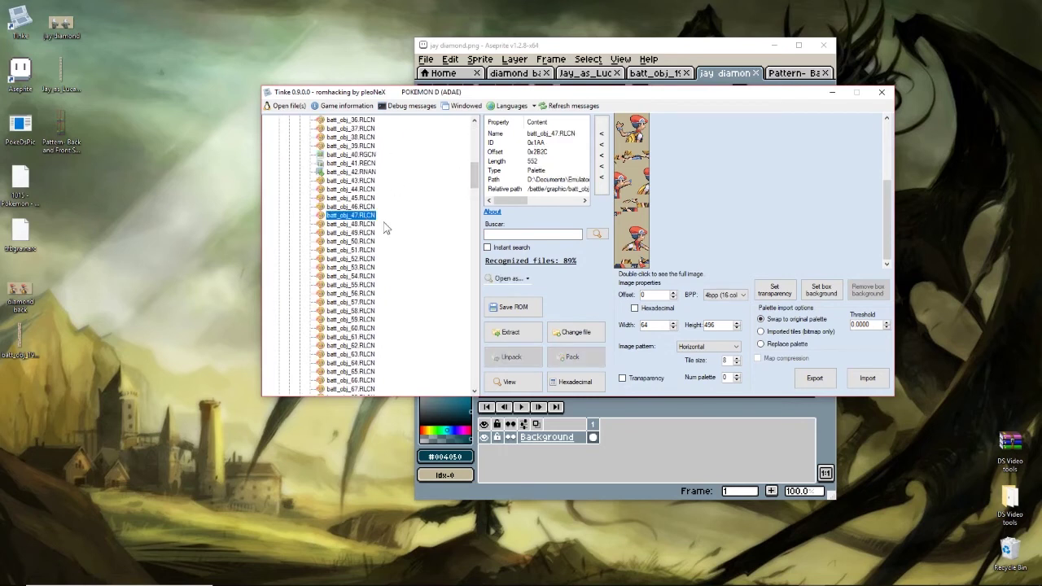
scroll(411, 284, "down", 20)
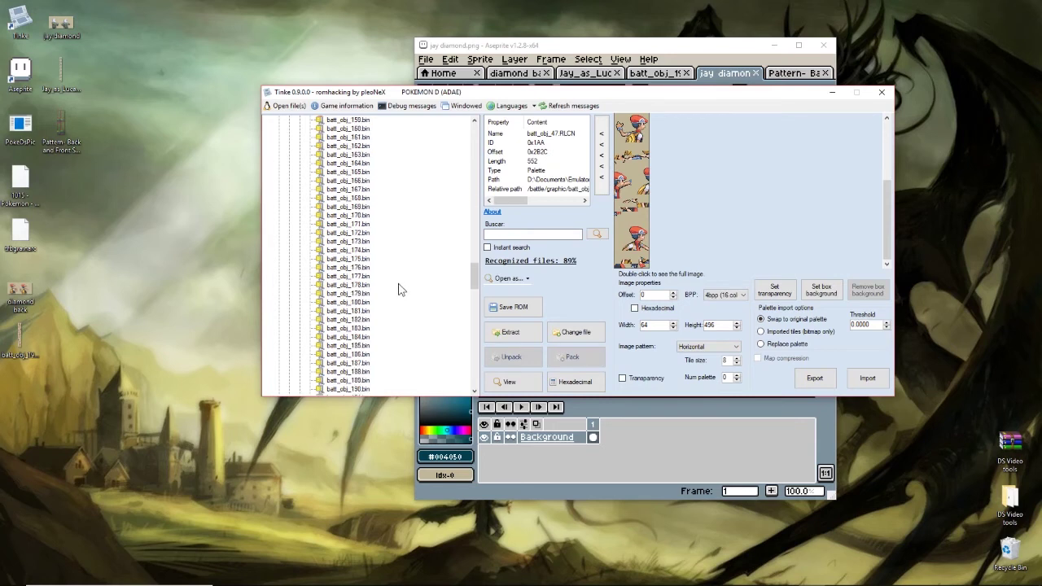
scroll(397, 288, "down", 9)
left_click(358, 207)
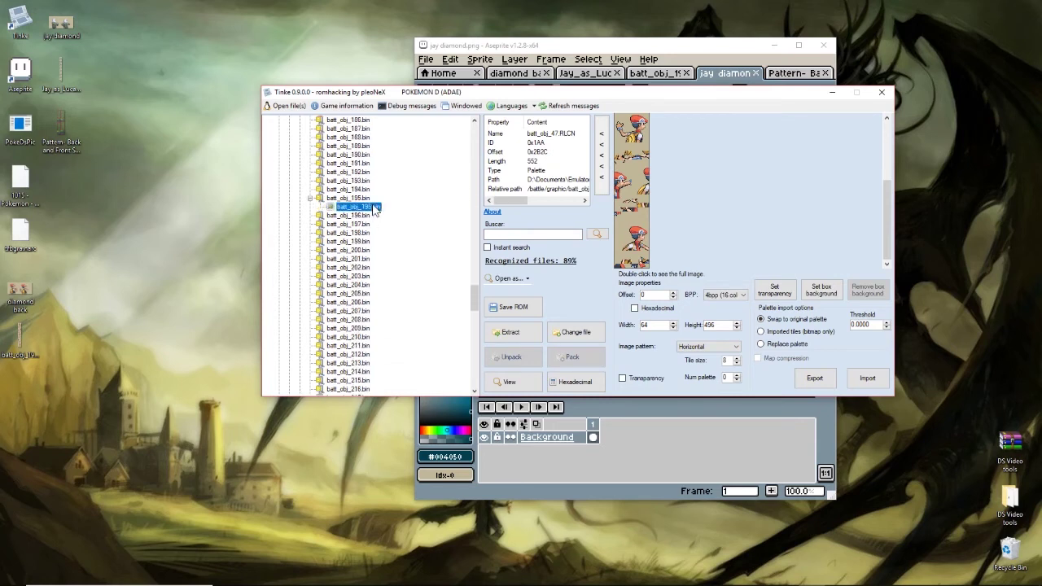
left_click(510, 381)
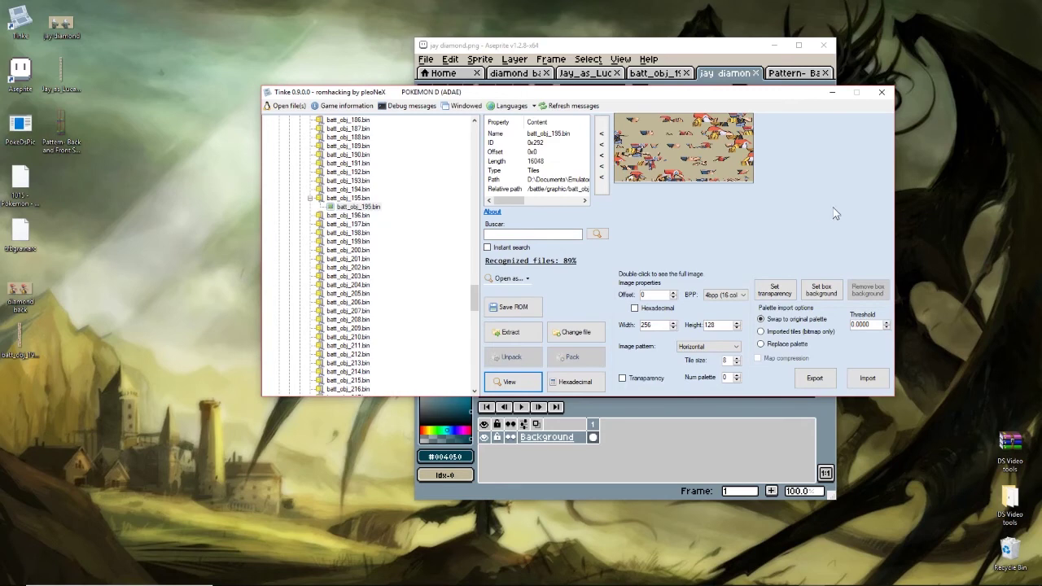
left_click_drag(741, 98, 518, 184)
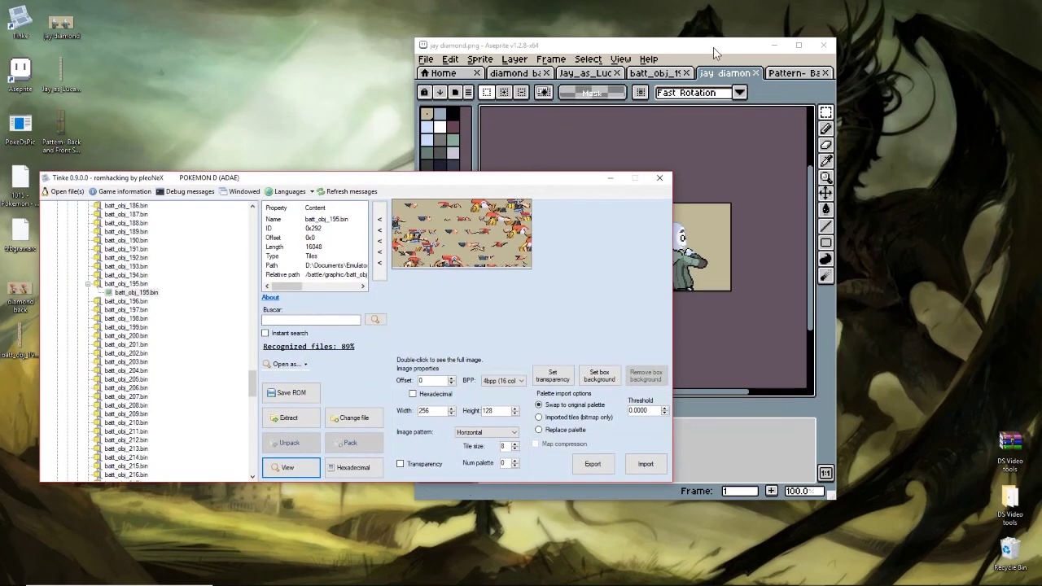
Bring Aseprite forward and select the whole Jay_as_Lucas_Tossboy sprite strip.
left_click(713, 47)
left_click(635, 74)
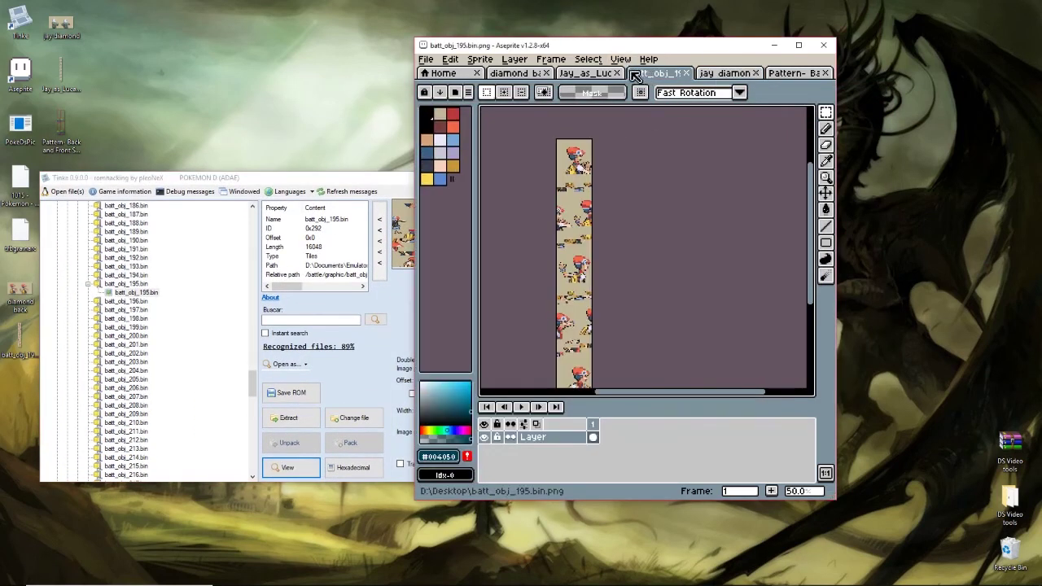
left_click(584, 73)
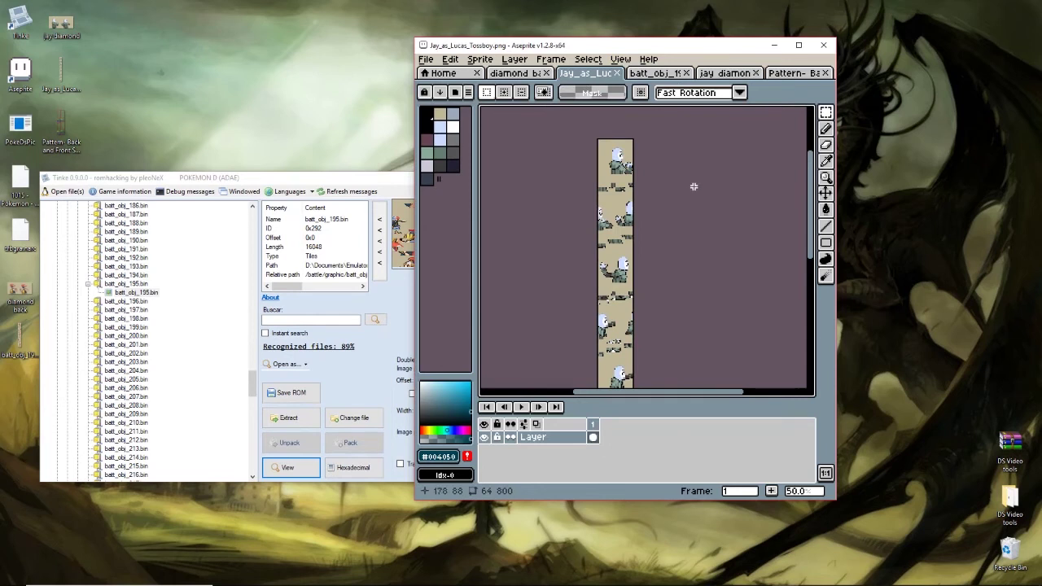
key("ctrl+a")
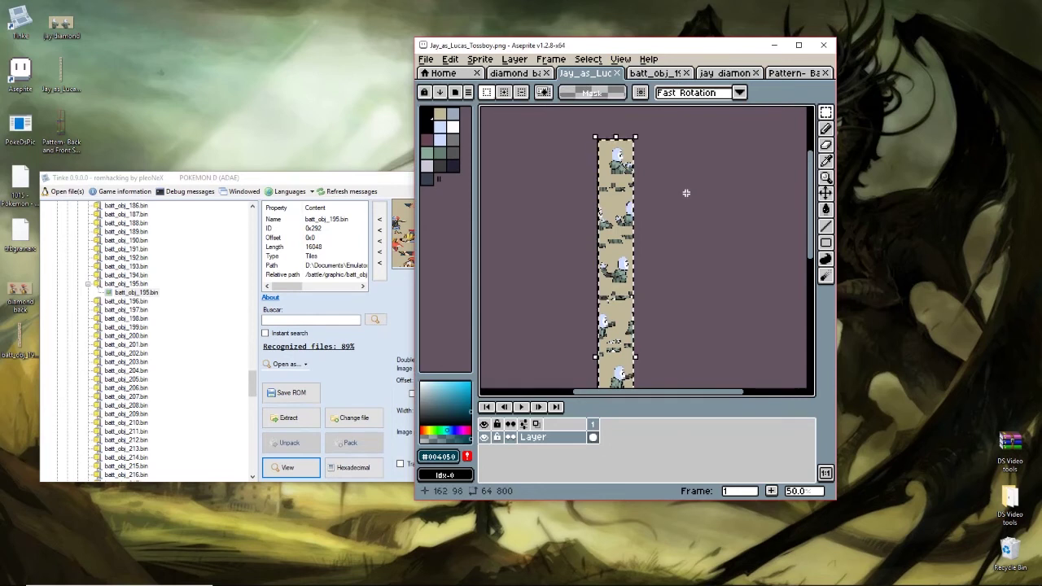
Paste the Tossboy strip over batt_obj_195 and commit it in place with Enter.
left_click(663, 73)
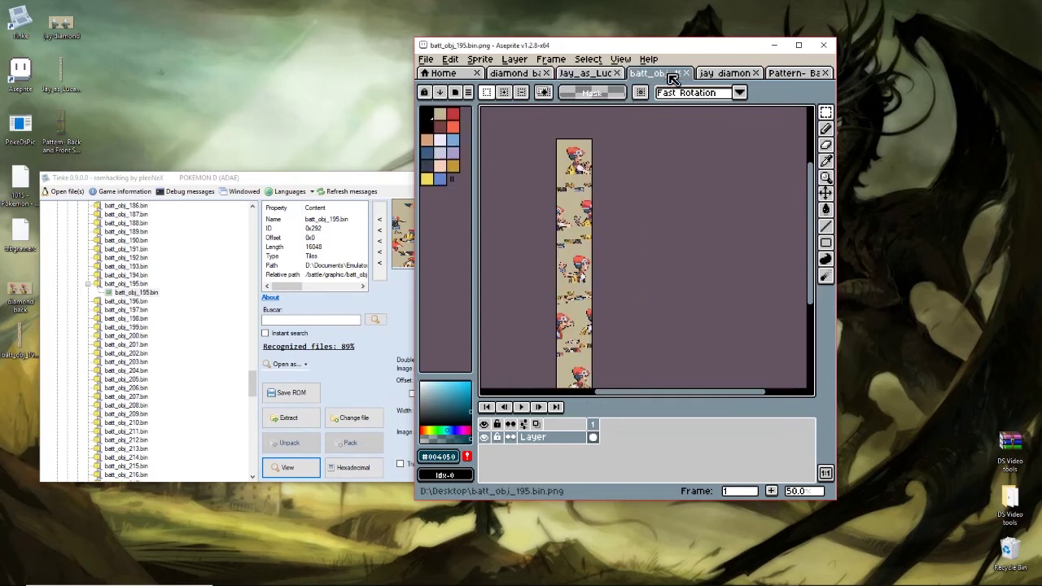
key("ctrl+v")
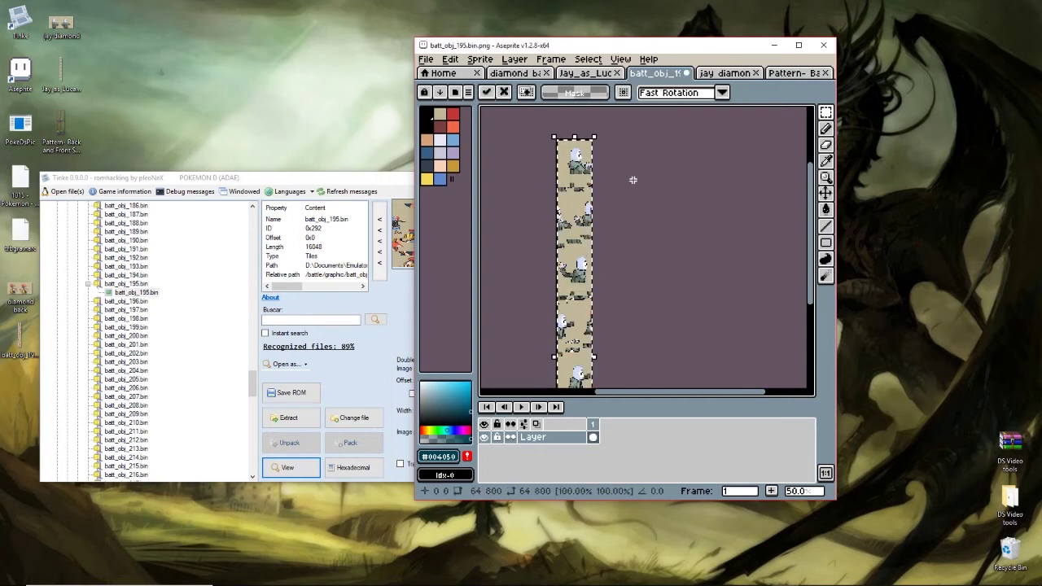
key("ctrl+z")
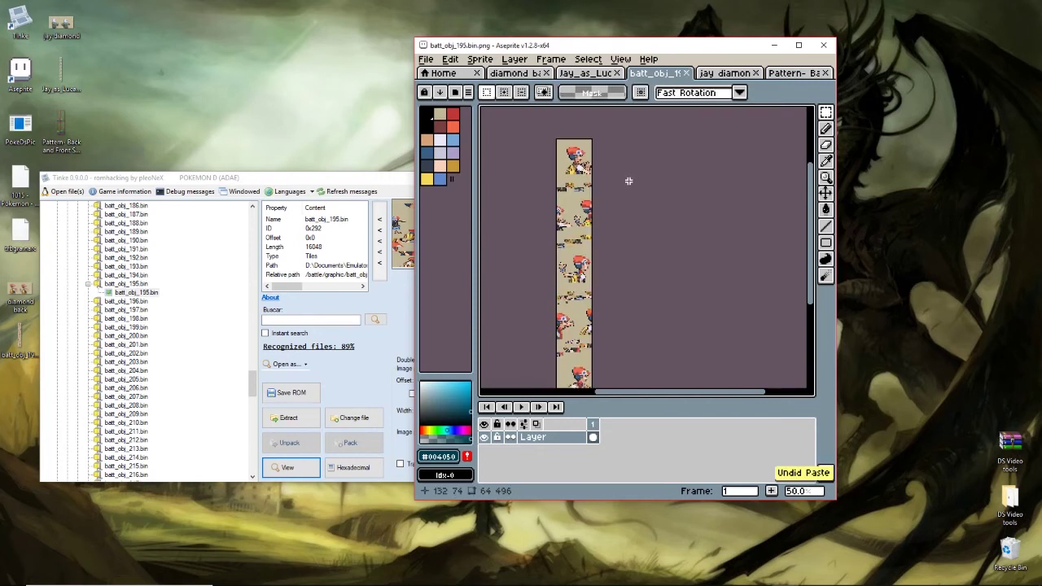
left_click_drag(812, 232, 635, 280)
key("ctrl+v")
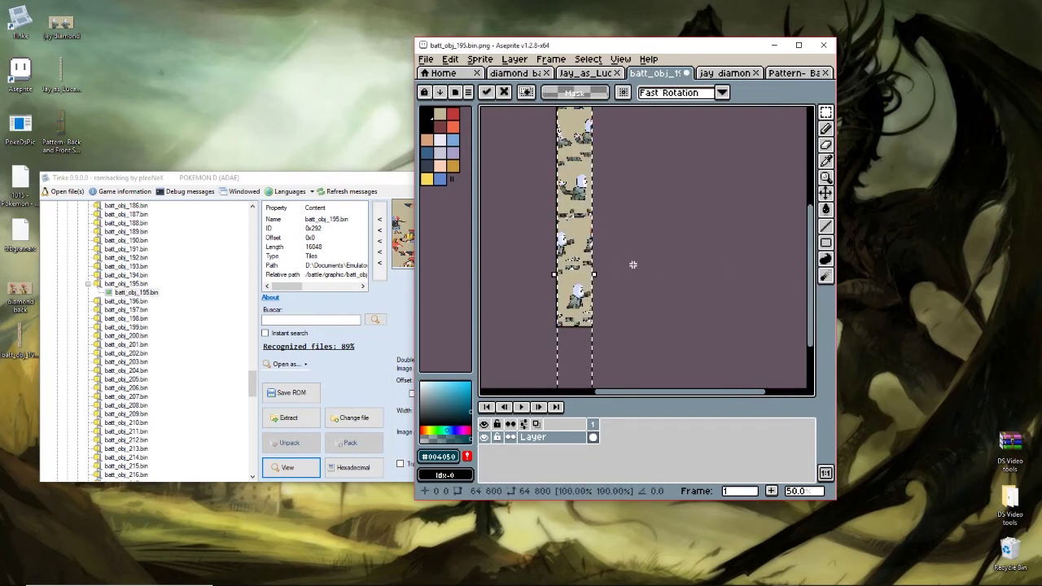
key("Return")
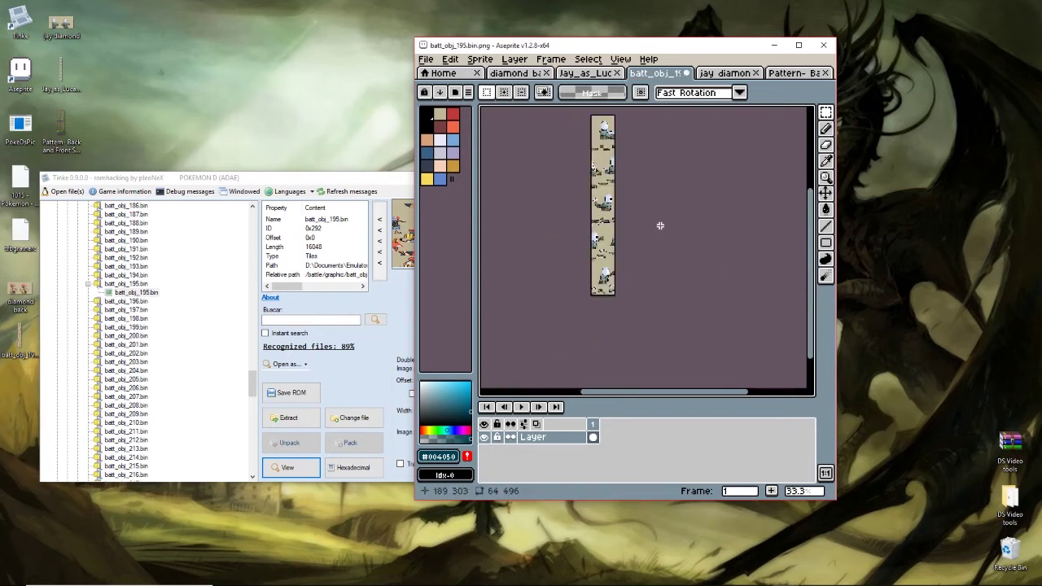
scroll(661, 225, "up", 1)
scroll(632, 169, "down", 1)
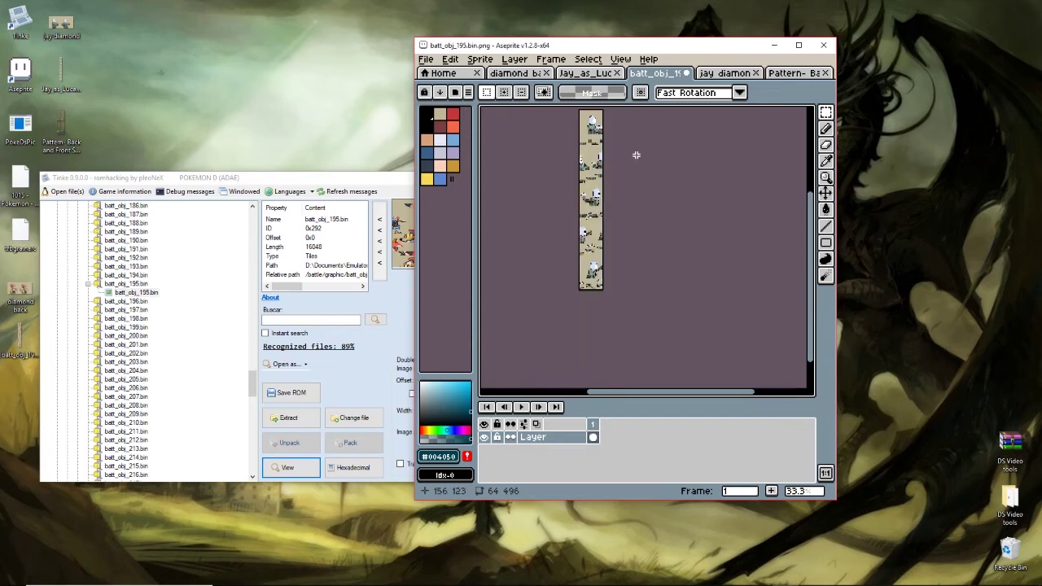
scroll(600, 121, "up", 1)
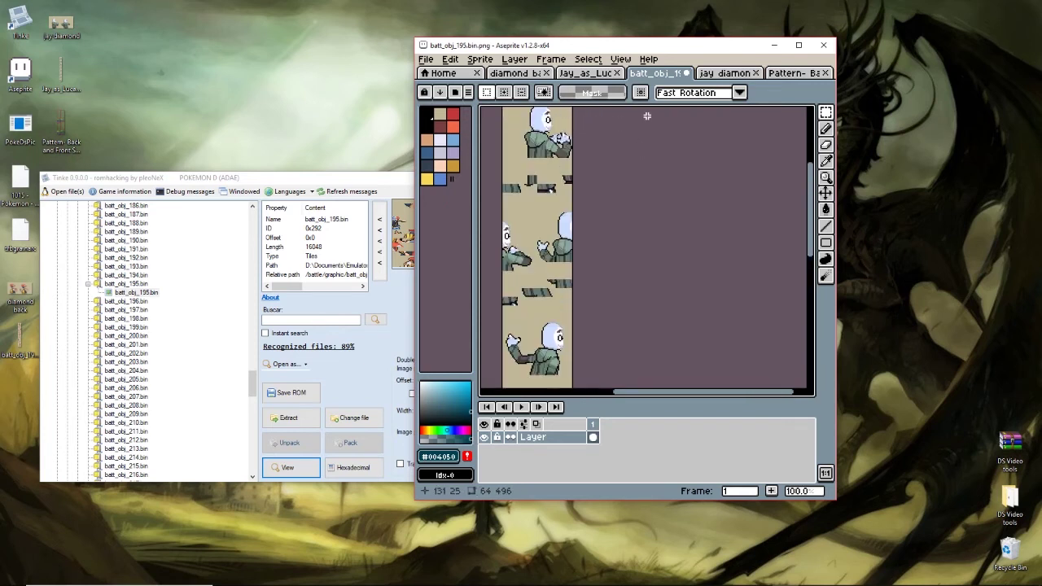
Save jay diamond's palette as 'toss boy', then return to batt_obj_195.
left_click(728, 74)
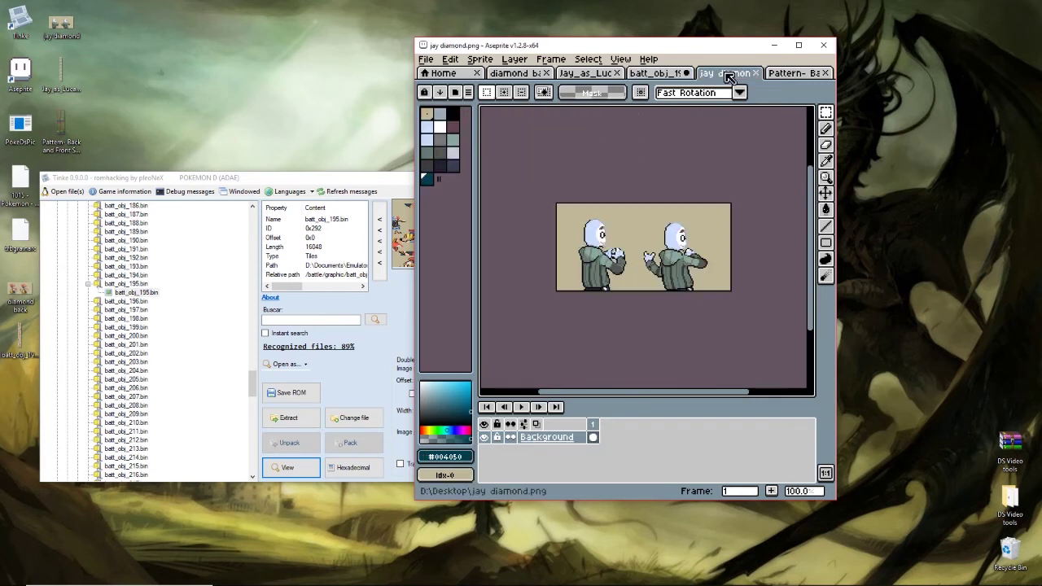
left_click(469, 93)
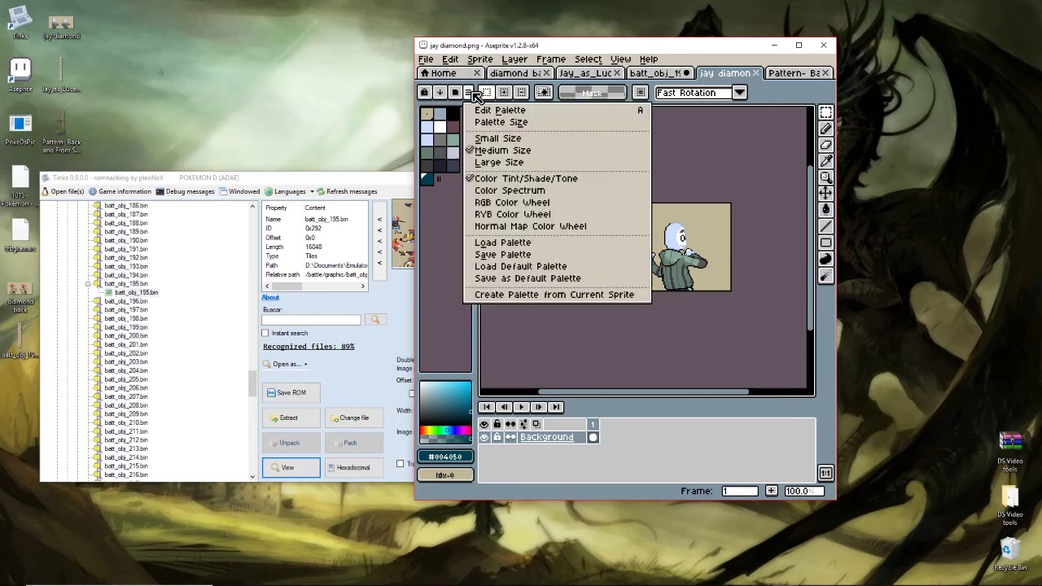
left_click(526, 256)
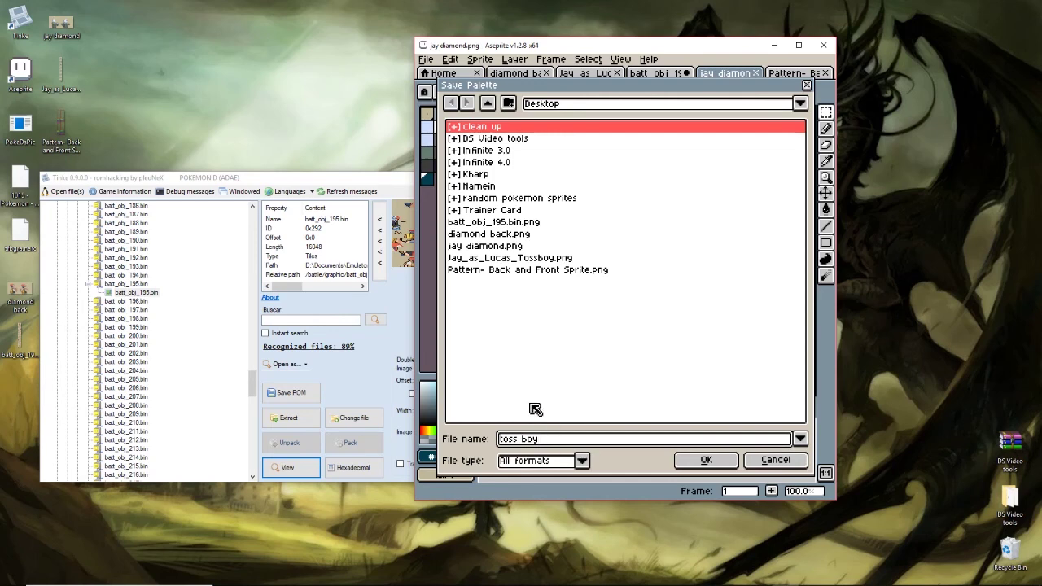
left_click(706, 462)
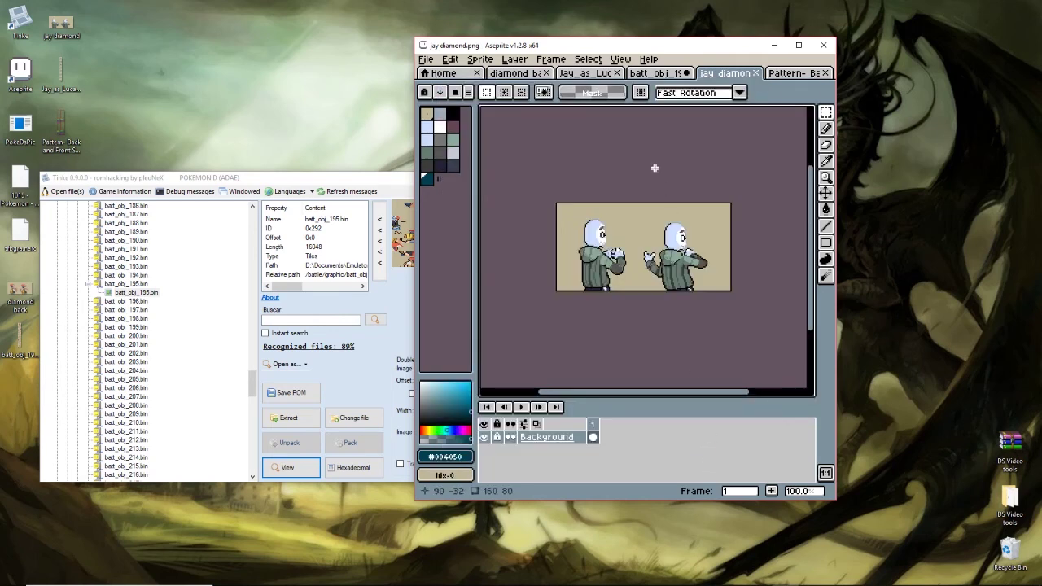
left_click(653, 73)
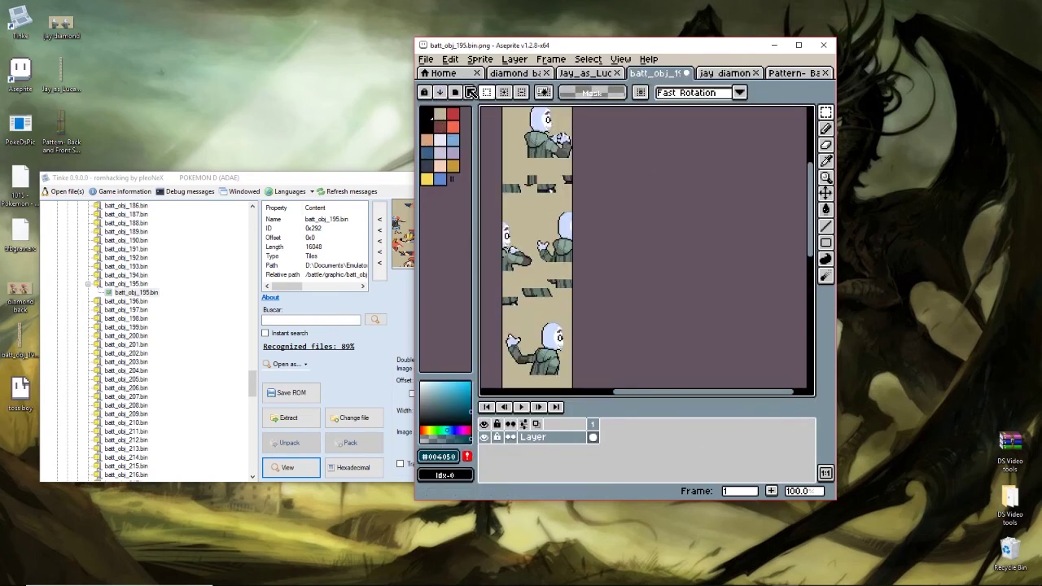
Load the saved toss boy palette into batt_obj_195.
left_click(479, 59)
mouse_move(509, 60)
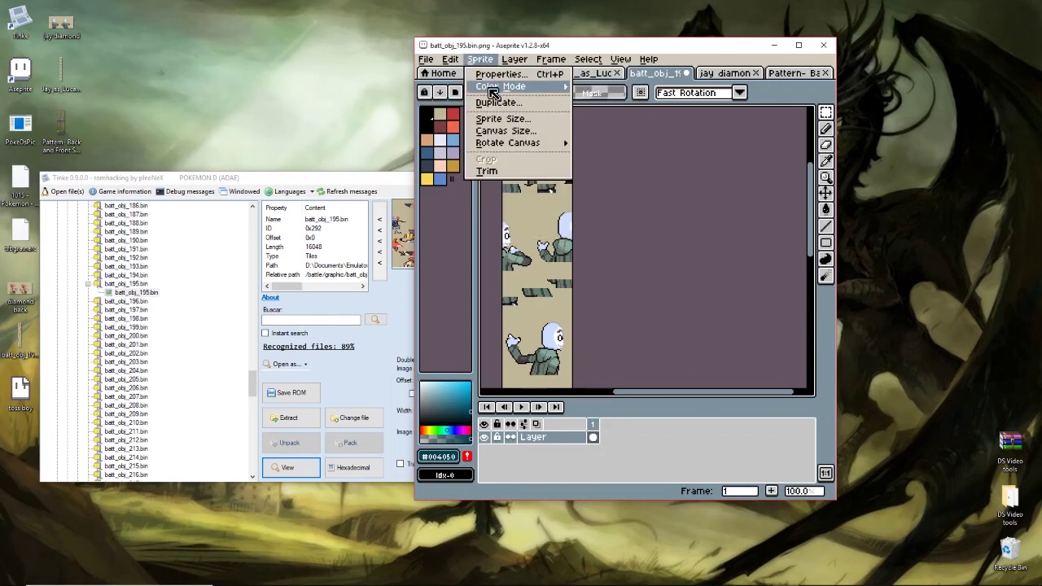
left_click(484, 248)
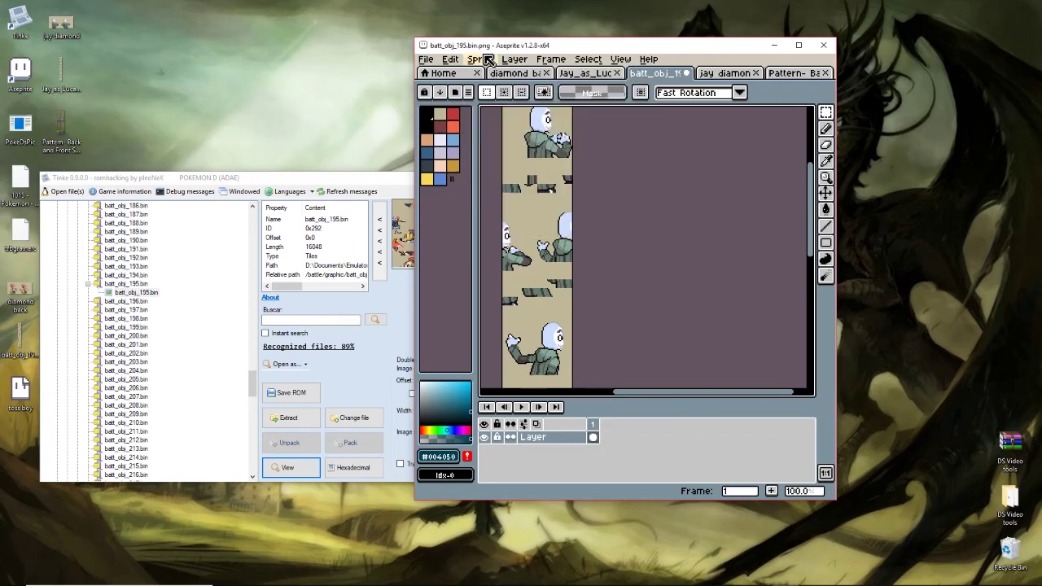
left_click(468, 92)
left_click(504, 243)
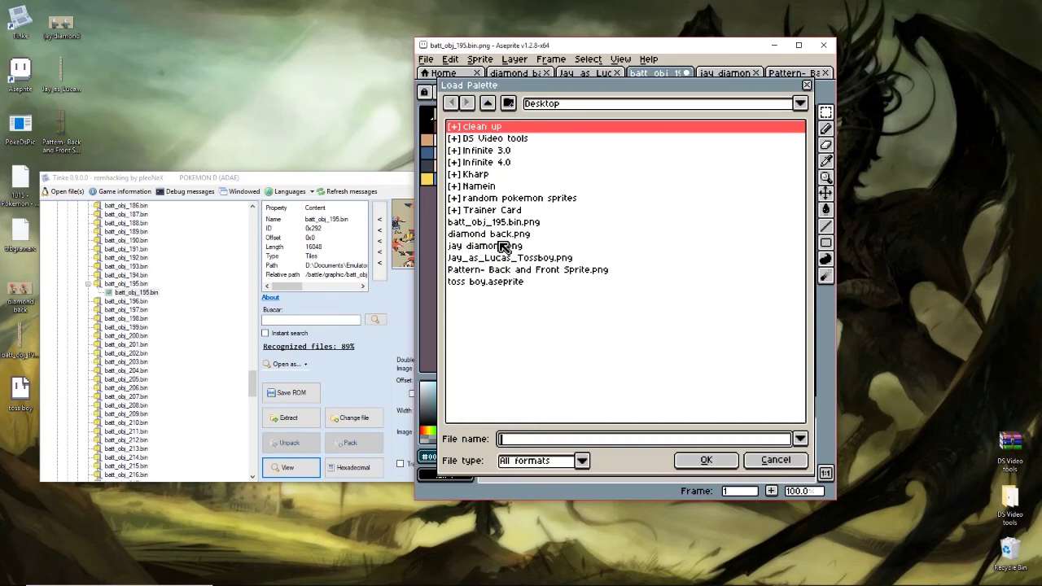
double_click(516, 282)
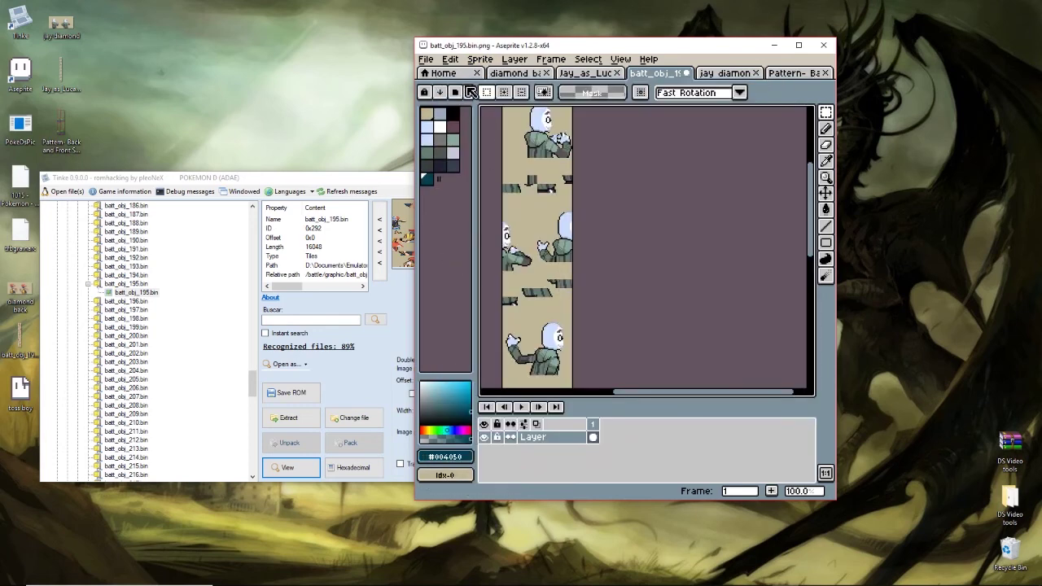
Try converting batt_obj_195 to Indexed colour mode, then undo the conversion.
left_click(479, 59)
mouse_move(498, 90)
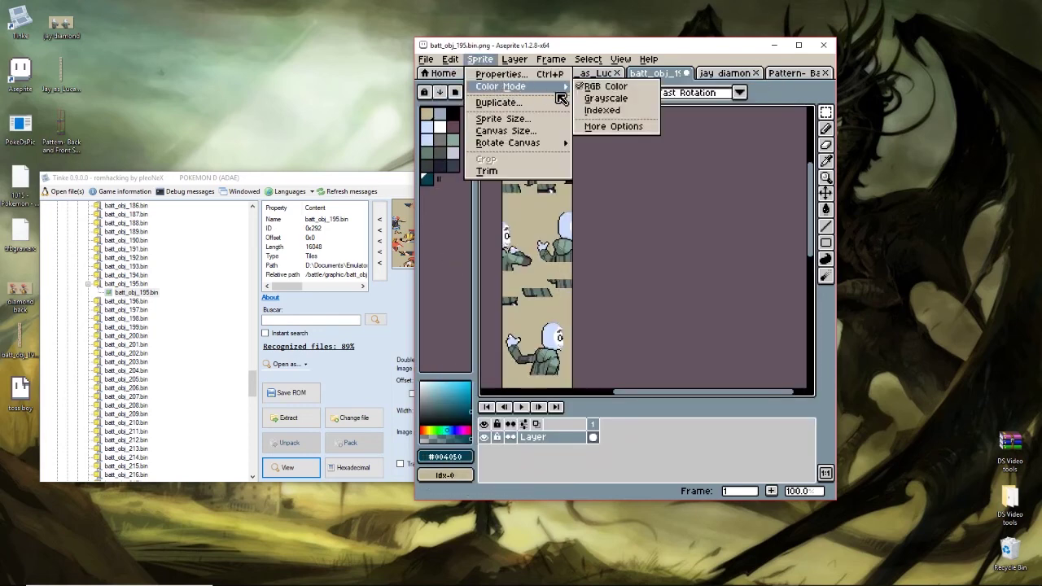
left_click(590, 110)
scroll(574, 147, "down", 2)
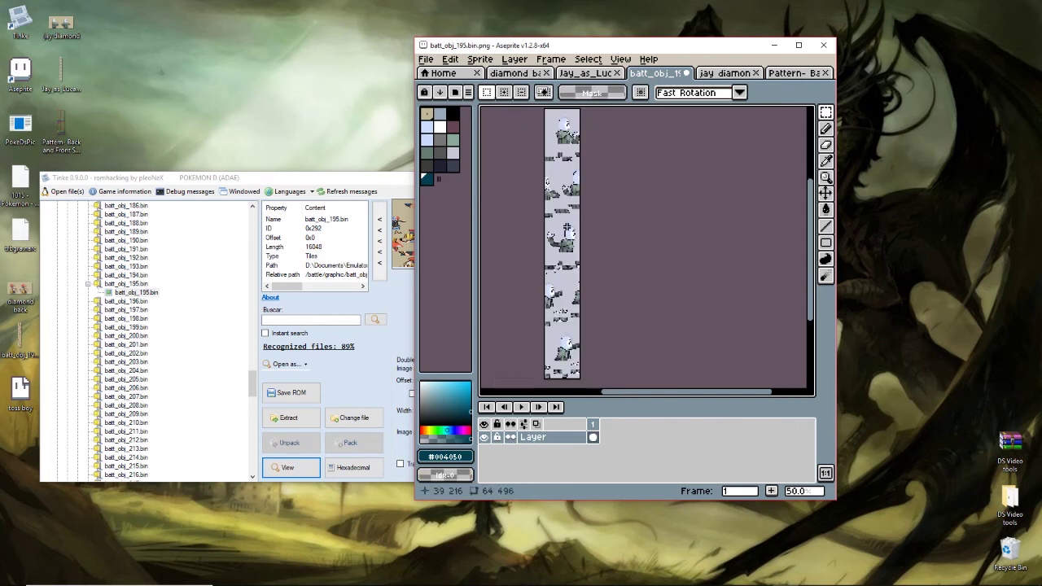
scroll(570, 156, "up", 3)
scroll(570, 156, "down", 1)
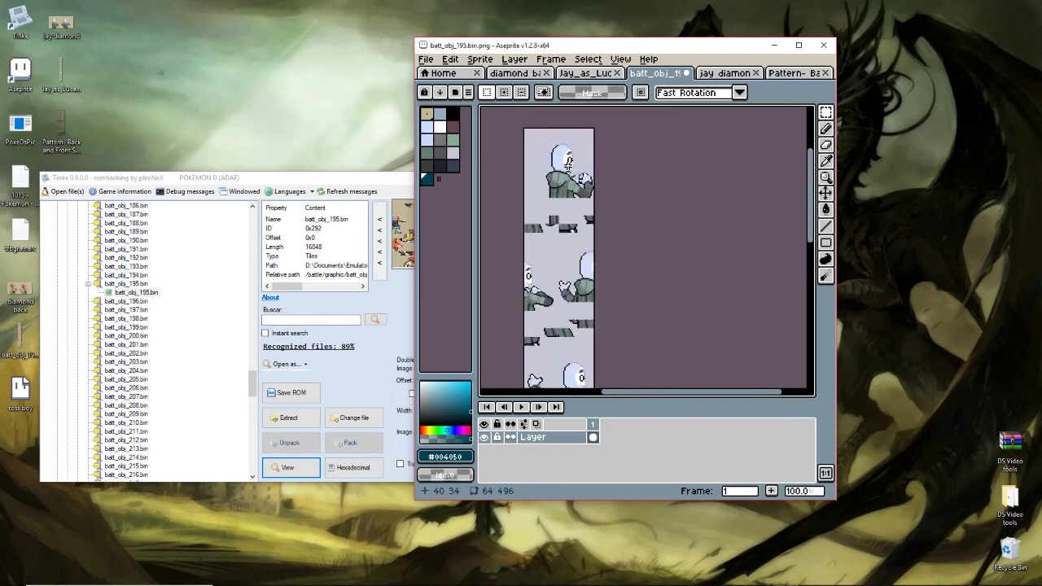
key("ctrl+z")
Move the dark teal colour to the first palette slot and set tan as background colour.
key("i")
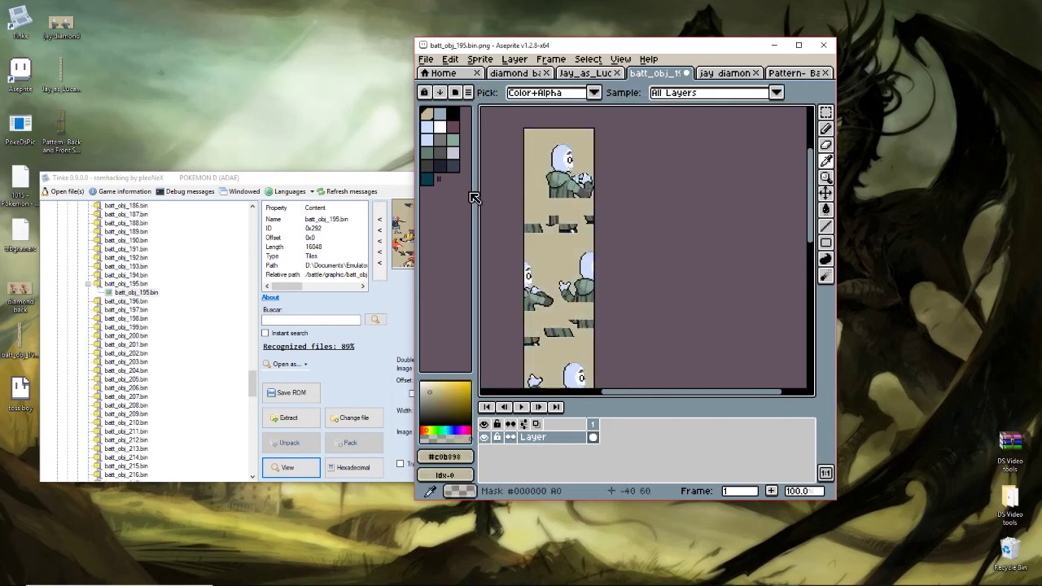
left_click(426, 178)
left_click_drag(441, 189, 427, 114)
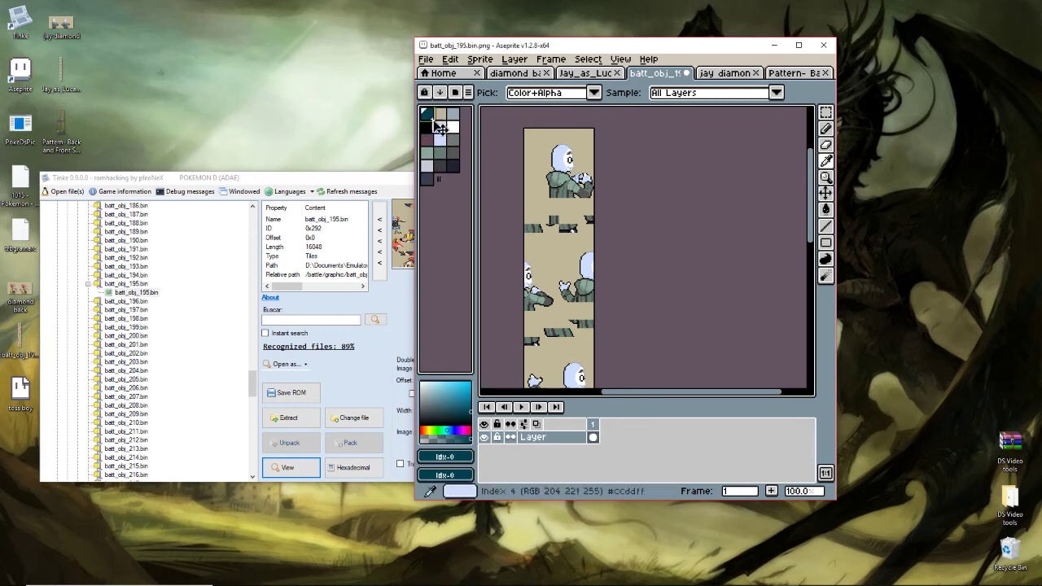
right_click(444, 115)
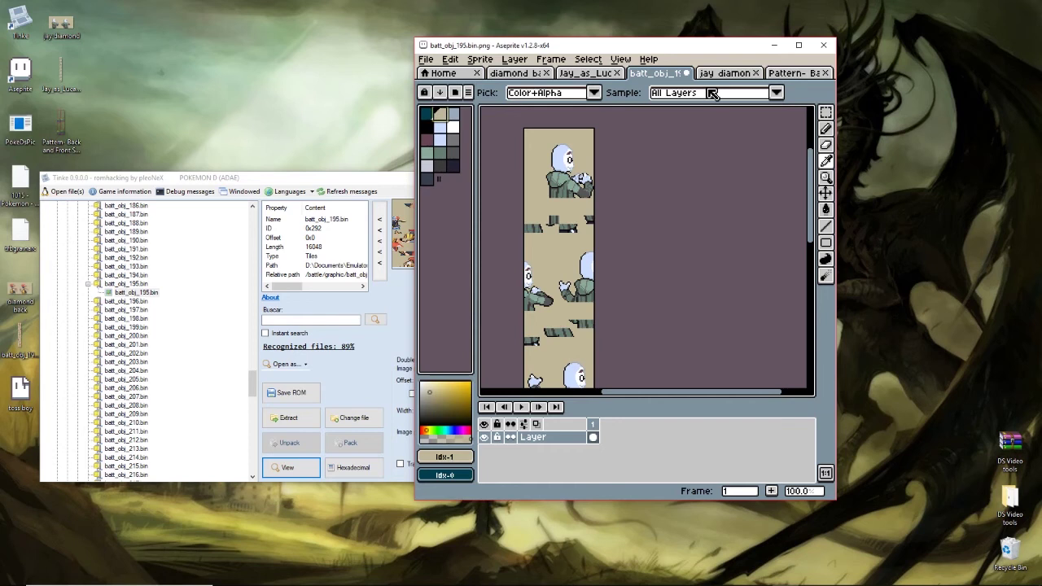
left_click(726, 75)
left_click(661, 74)
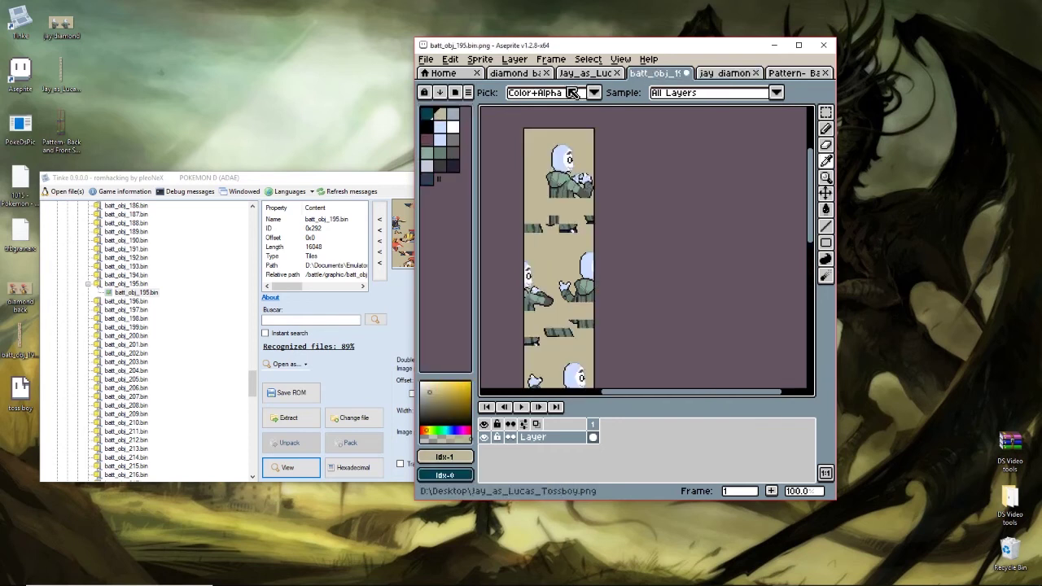
left_click(713, 75)
left_click(669, 75)
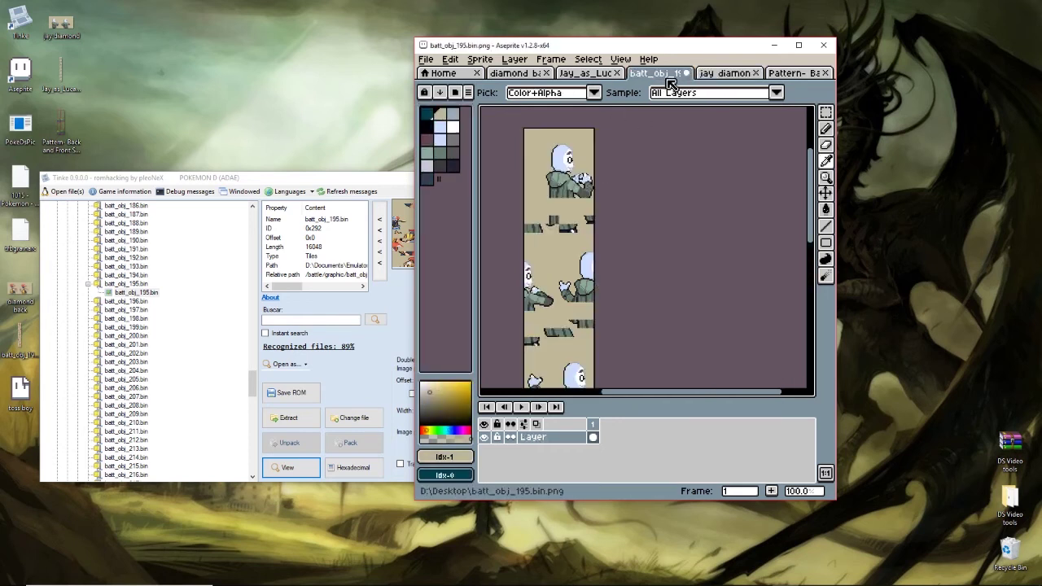
Convert batt_obj_195 to Indexed colour mode and sample the tan background with the eyedropper.
left_click(468, 92)
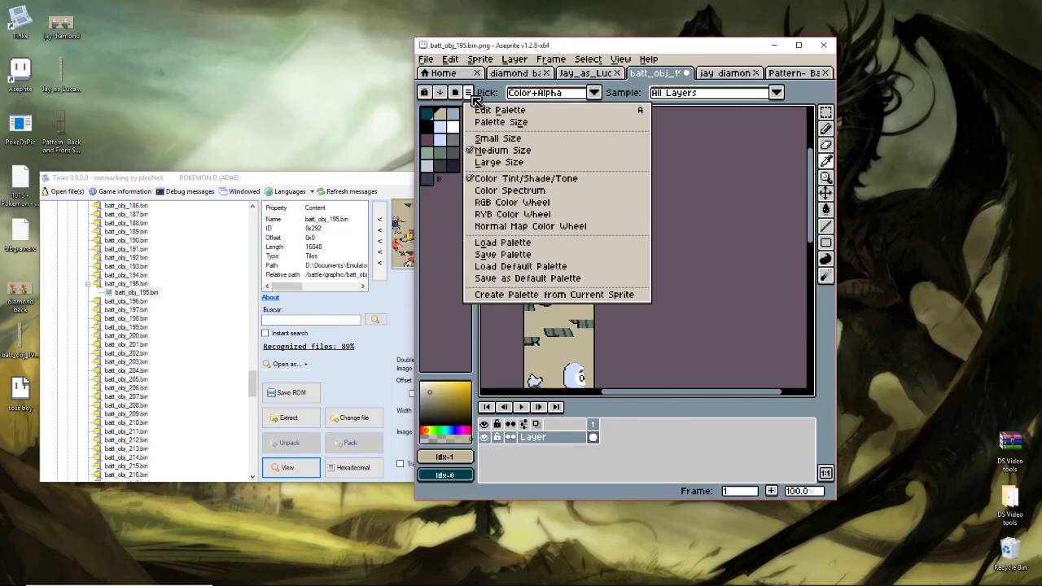
left_click(496, 63)
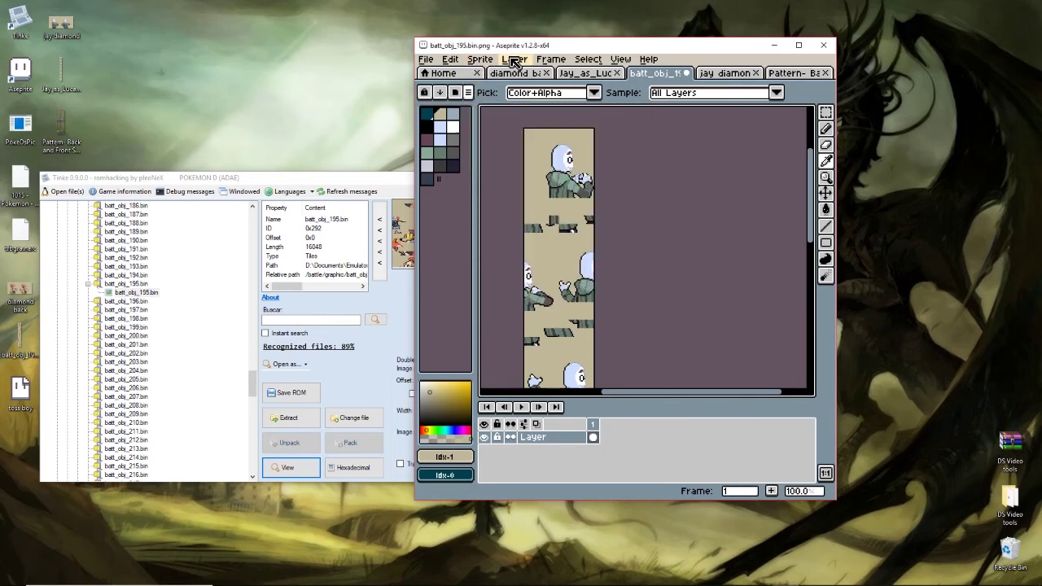
left_click(515, 61)
mouse_move(480, 59)
mouse_move(498, 86)
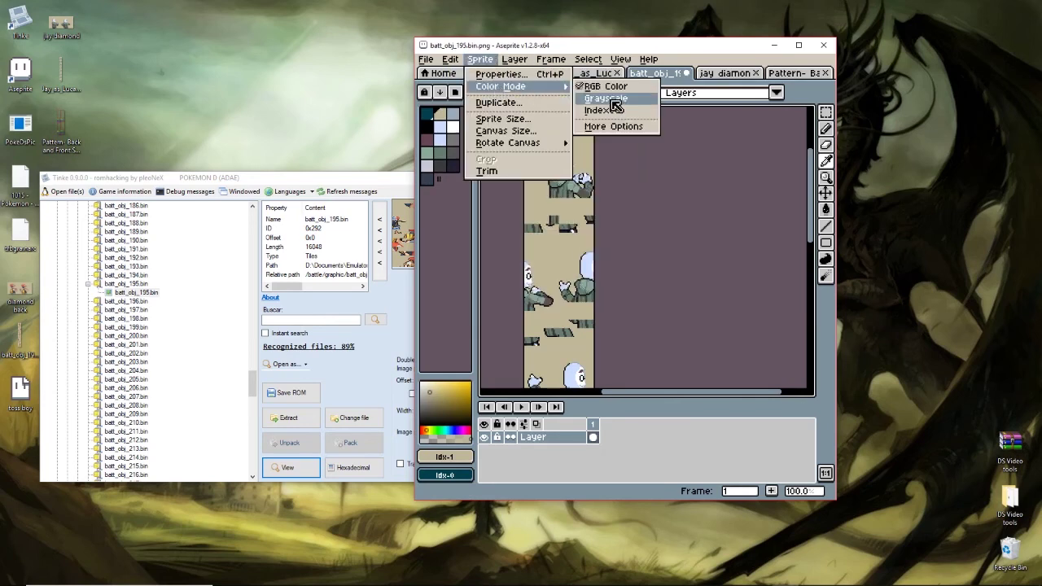
left_click(621, 155)
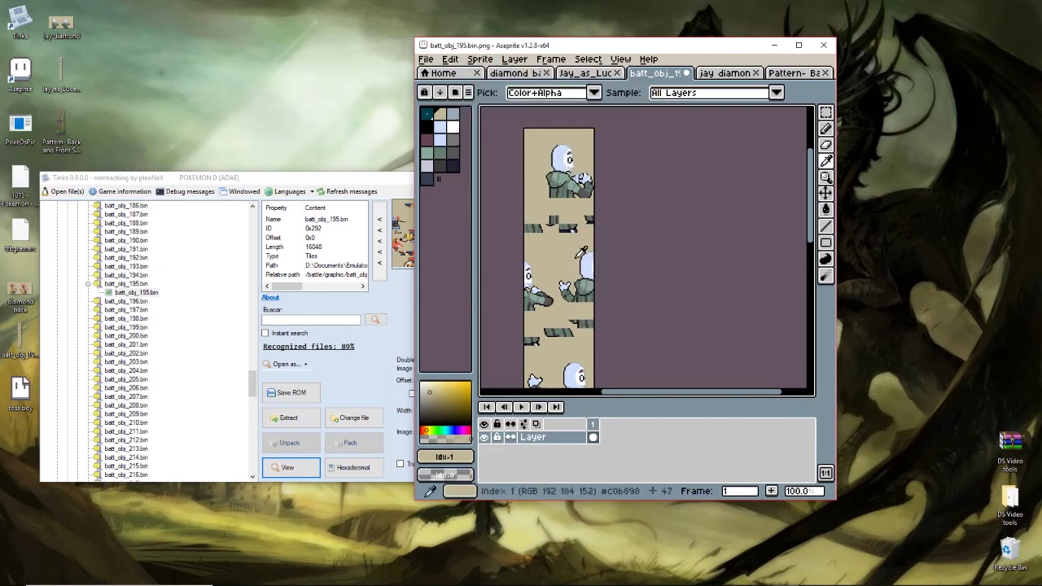
scroll(586, 306, "down", 2)
scroll(598, 334, "up", 5)
scroll(586, 309, "down", 4)
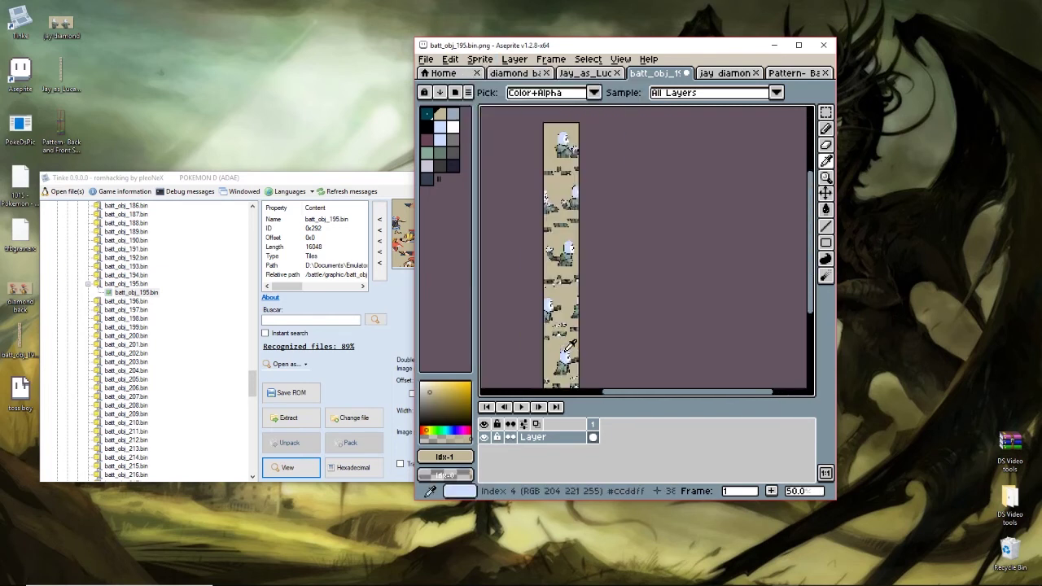
scroll(578, 259, "up", 1)
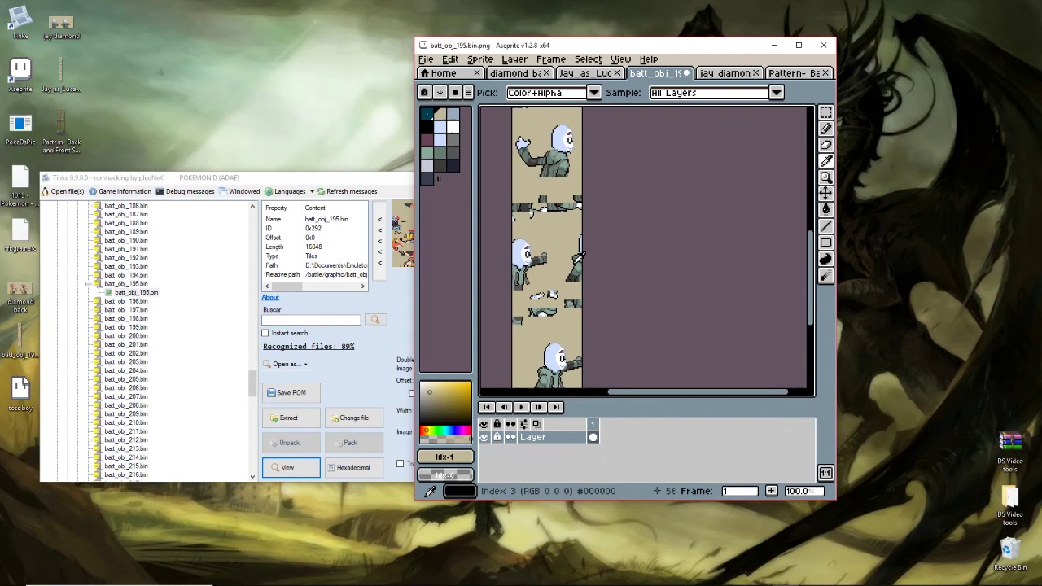
left_click(576, 258)
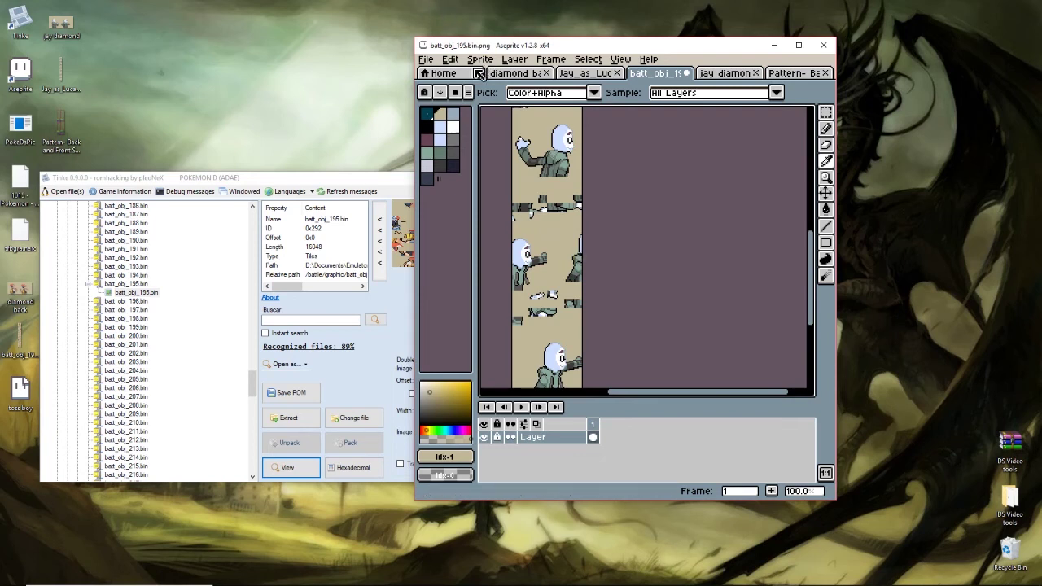
Save the indexed sprite as a new PNG file named 'toss boy' on the Desktop.
left_click(426, 59)
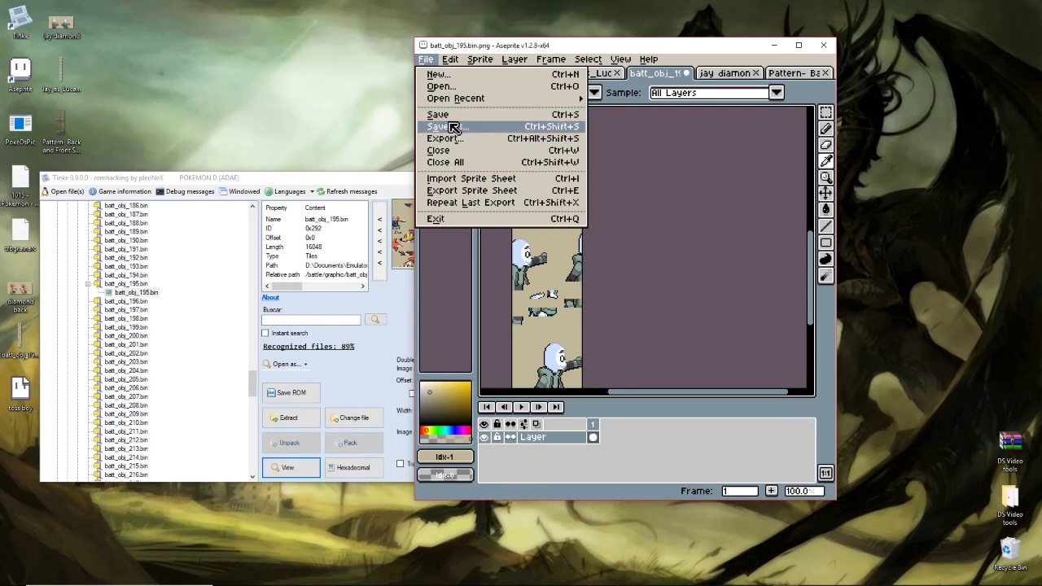
left_click(448, 126)
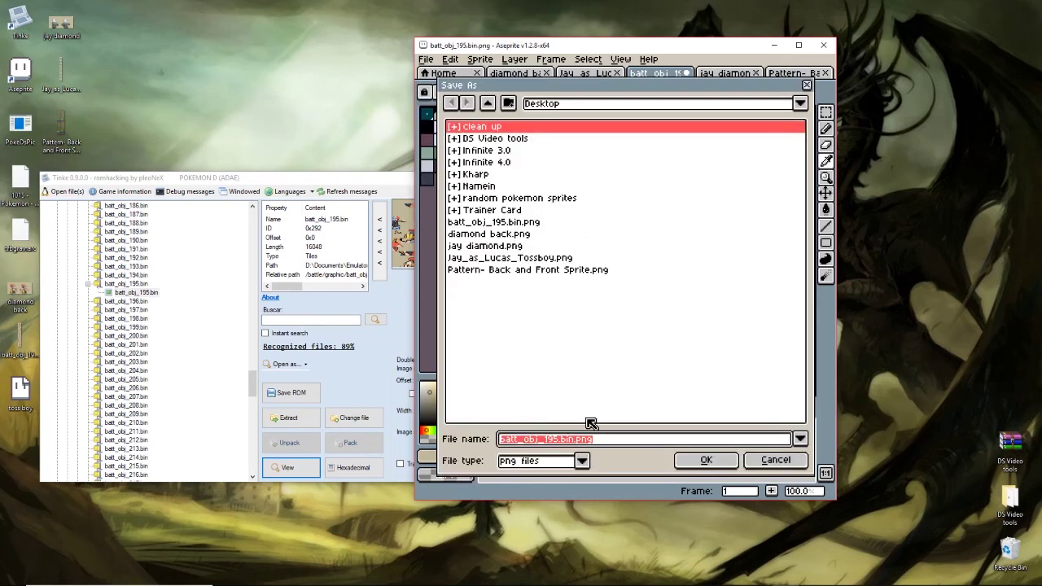
type("toss boy")
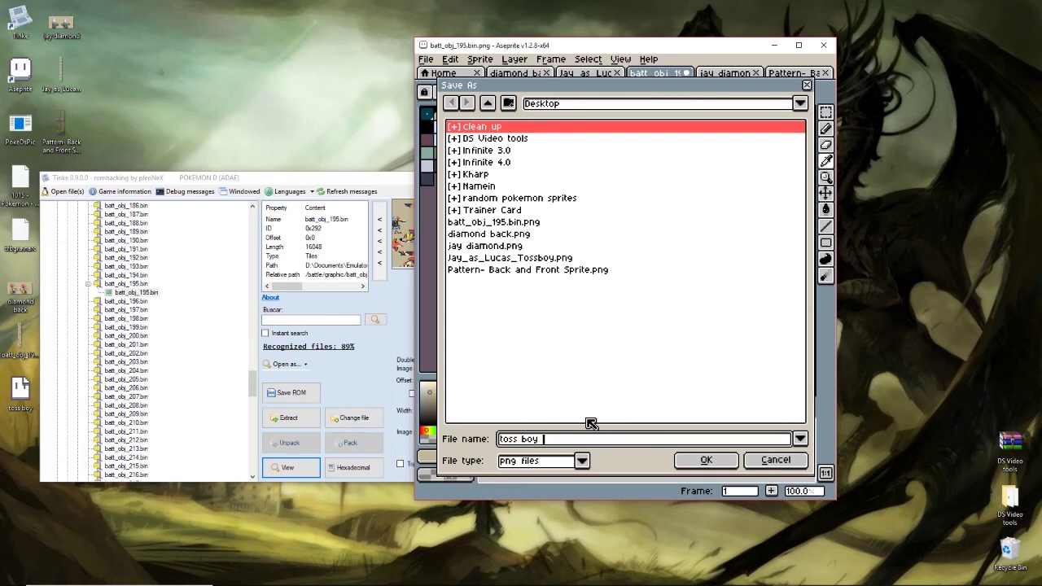
left_click(704, 461)
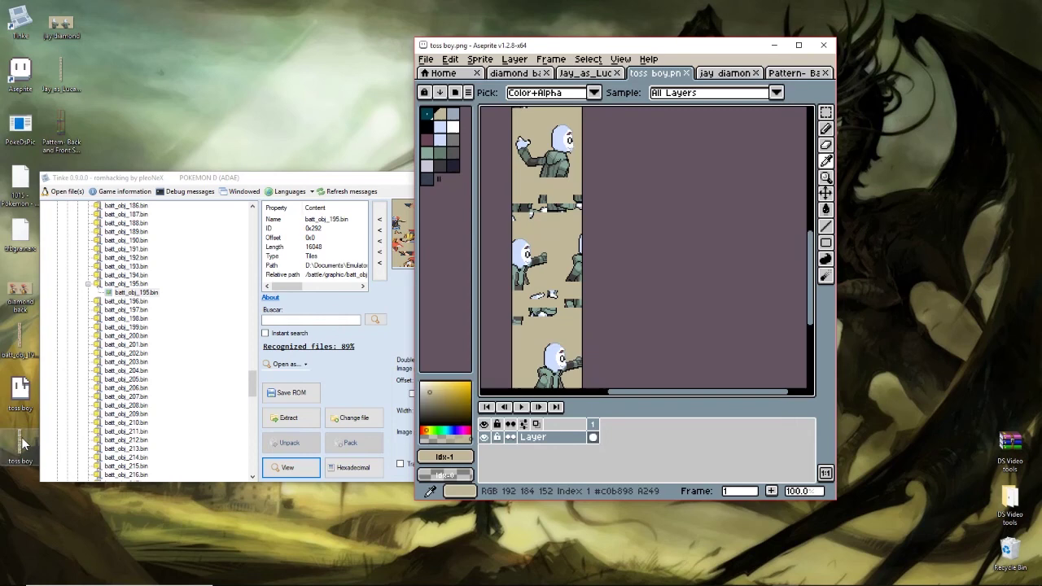
Import the 'toss boy' image into batt_obj_195.bin in Tinke with Replace palette enabled.
left_click(363, 181)
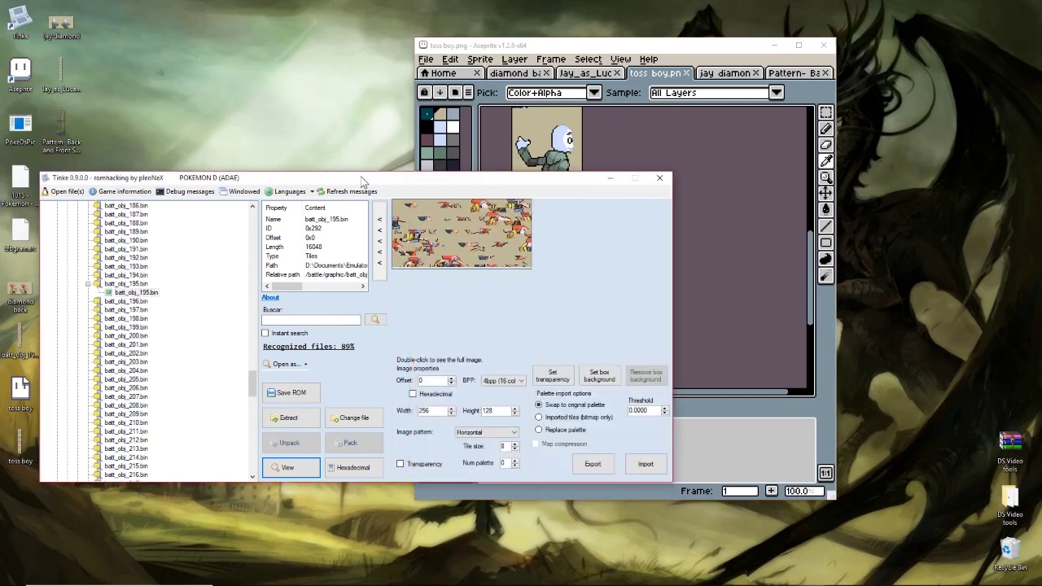
left_click(538, 430)
left_click(647, 466)
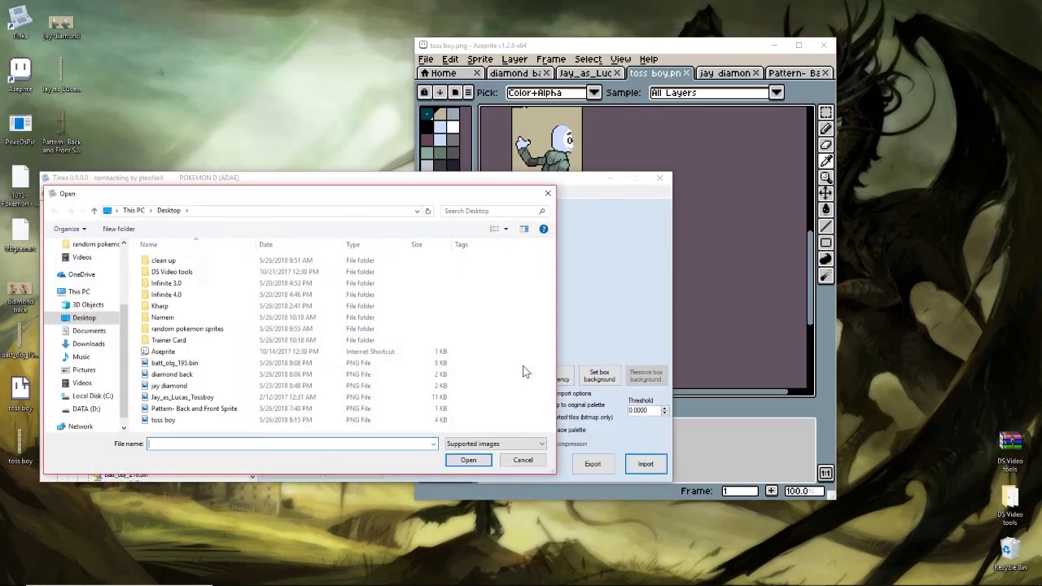
double_click(175, 419)
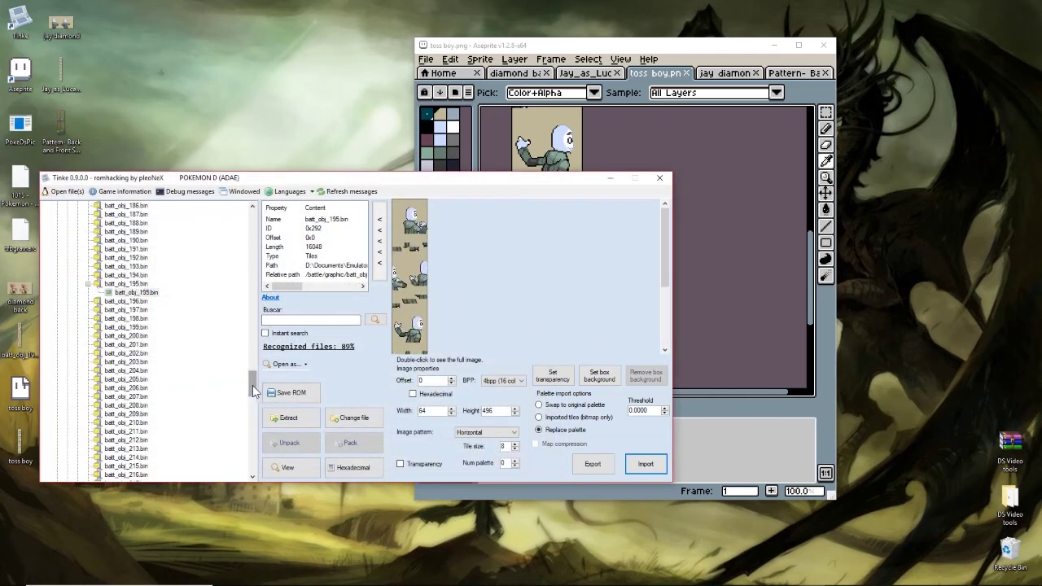
Inspect the batt_obj_46.RLCN palette, then view batt_obj_195.bin with its palette.
left_click_drag(253, 389, 248, 269)
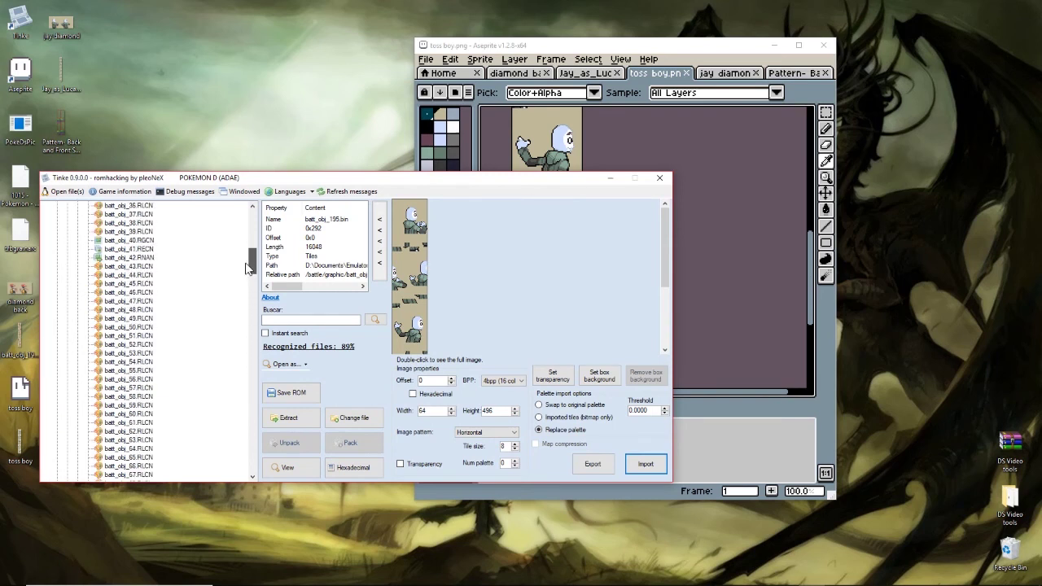
left_click(150, 293)
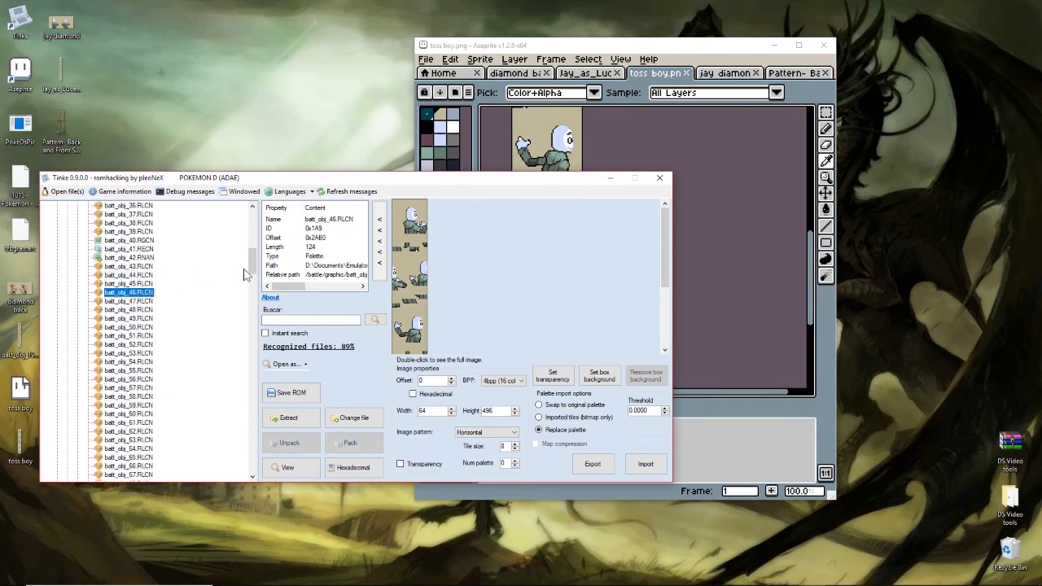
left_click_drag(244, 274, 240, 397)
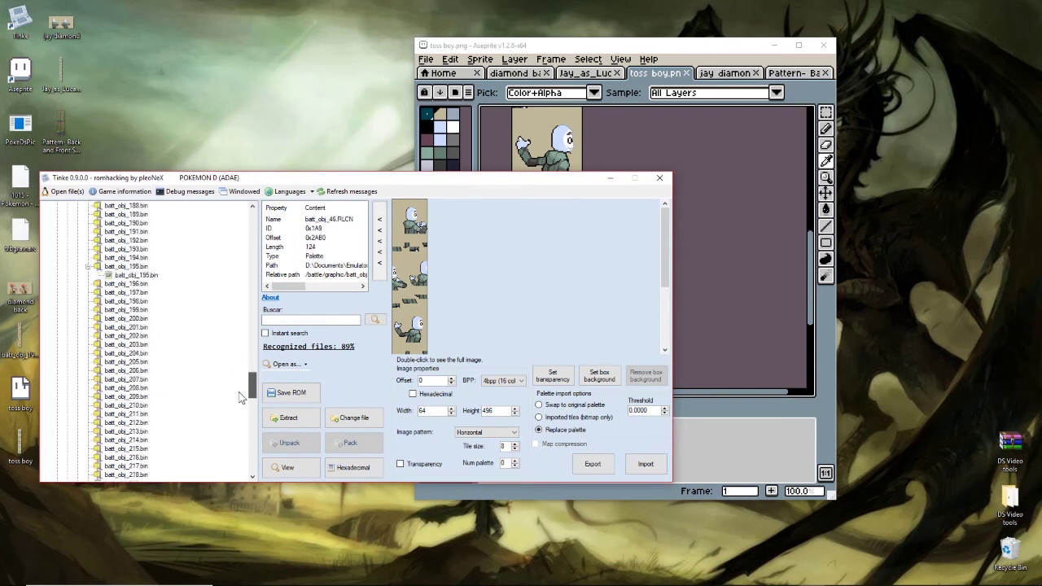
left_click(161, 275)
left_click(289, 467)
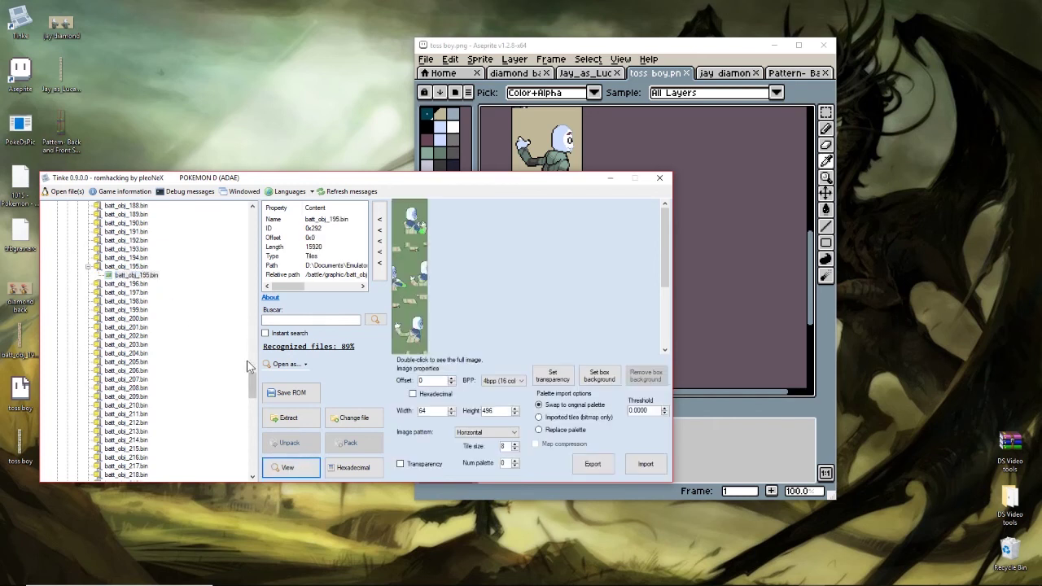
Inspect the batt_obj_47.RLCN palette and refresh the batt_obj_195.bin preview of the imported sprite.
left_click_drag(250, 370, 251, 257)
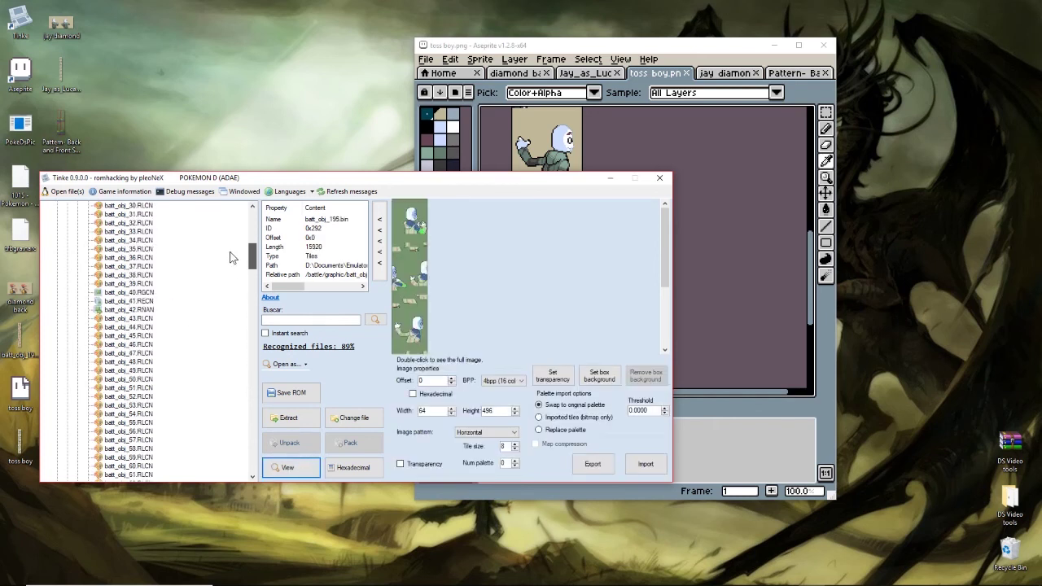
left_click(159, 353)
left_click_drag(251, 262, 249, 381)
left_click(148, 302)
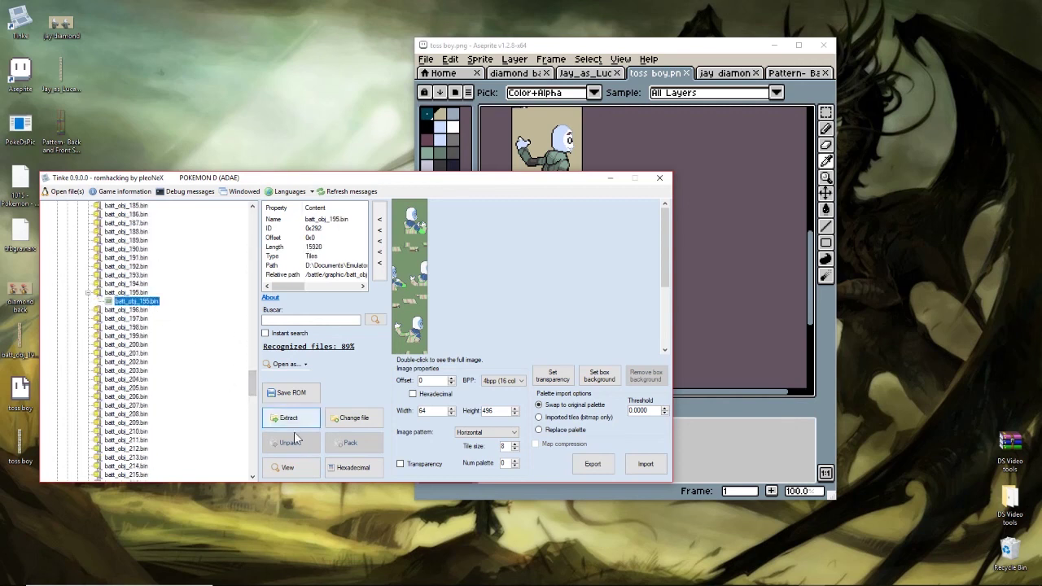
left_click(289, 468)
mouse_move(253, 379)
left_mouse_down()
mouse_move(251, 275)
mouse_move(244, 380)
left_mouse_up()
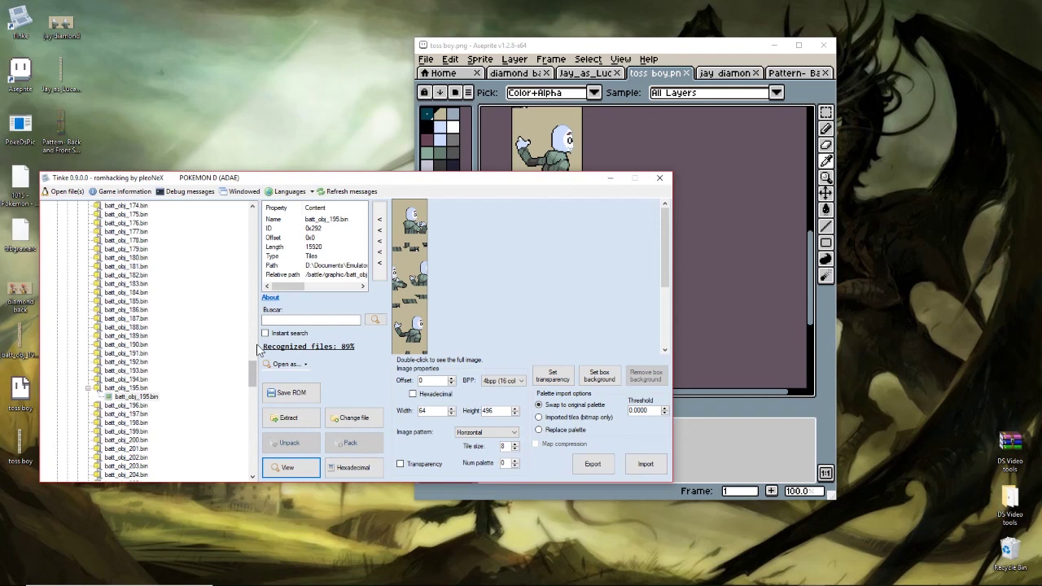
Pack the compressed batt_obj_195.bin and the batt_obj.narc archive, then start saving the ROM.
left_click(142, 389)
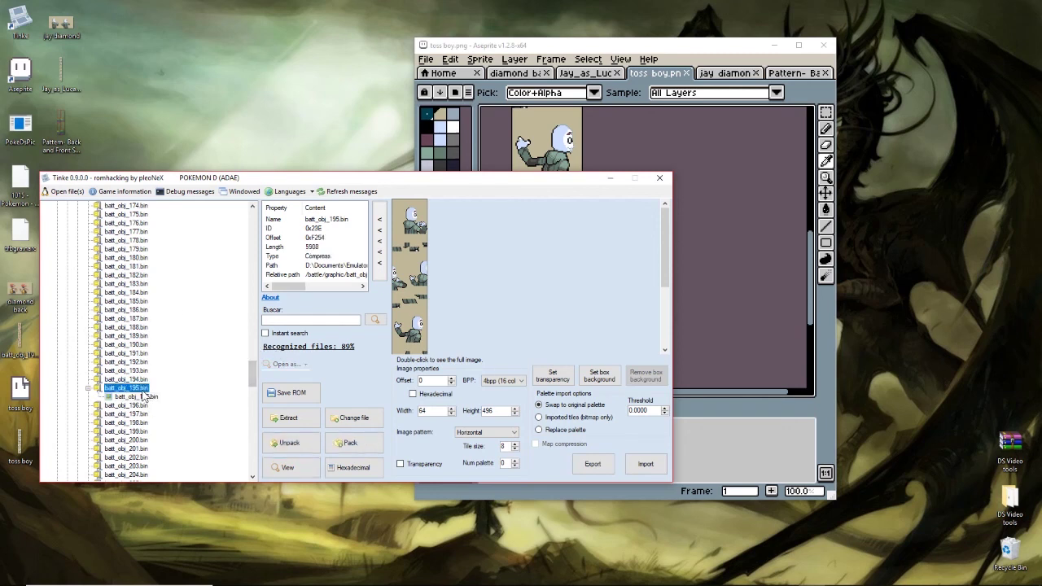
left_click(351, 449)
left_click_drag(249, 383, 251, 216)
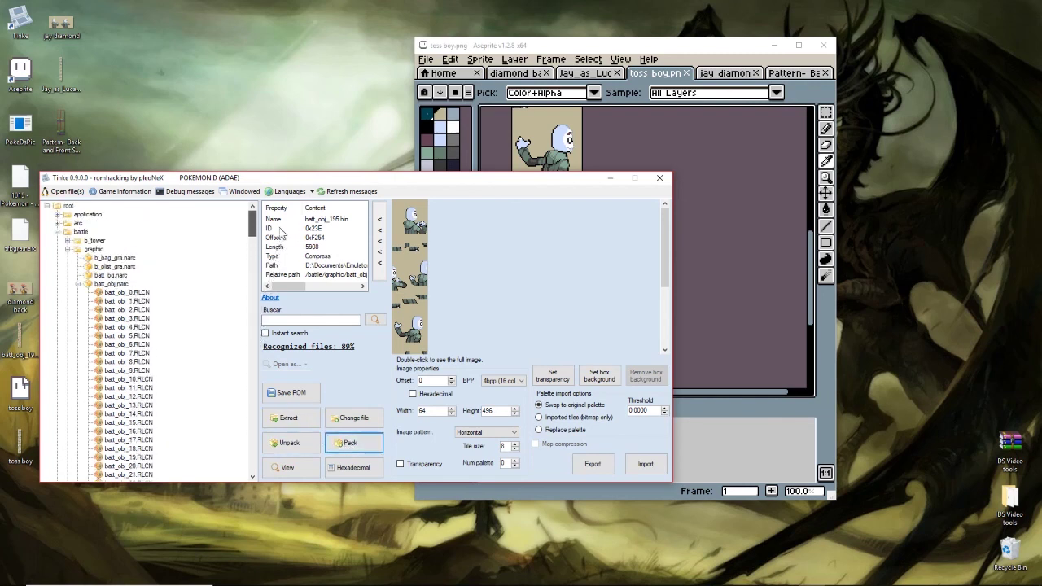
left_click(124, 285)
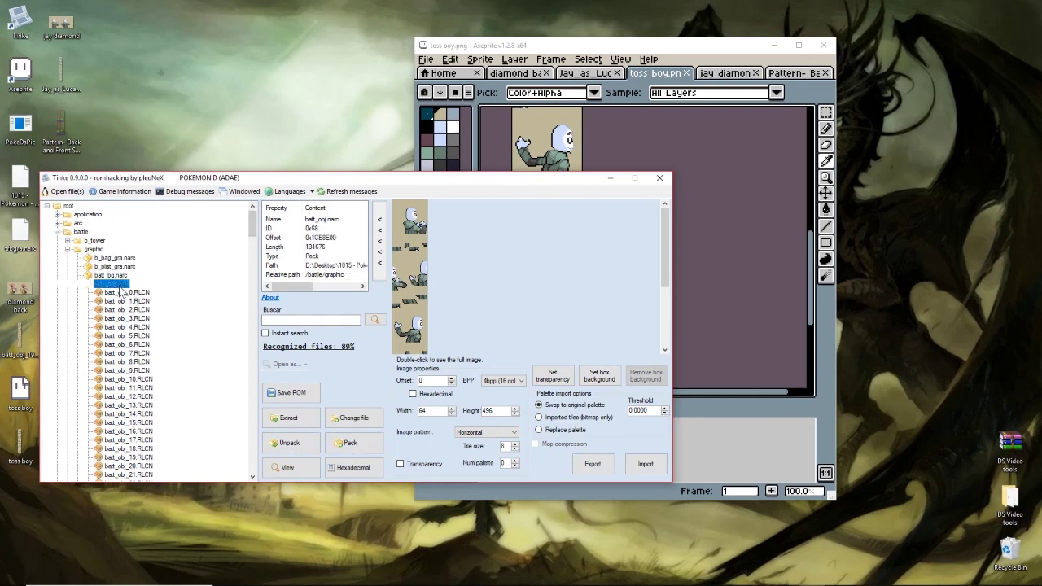
left_click(359, 444)
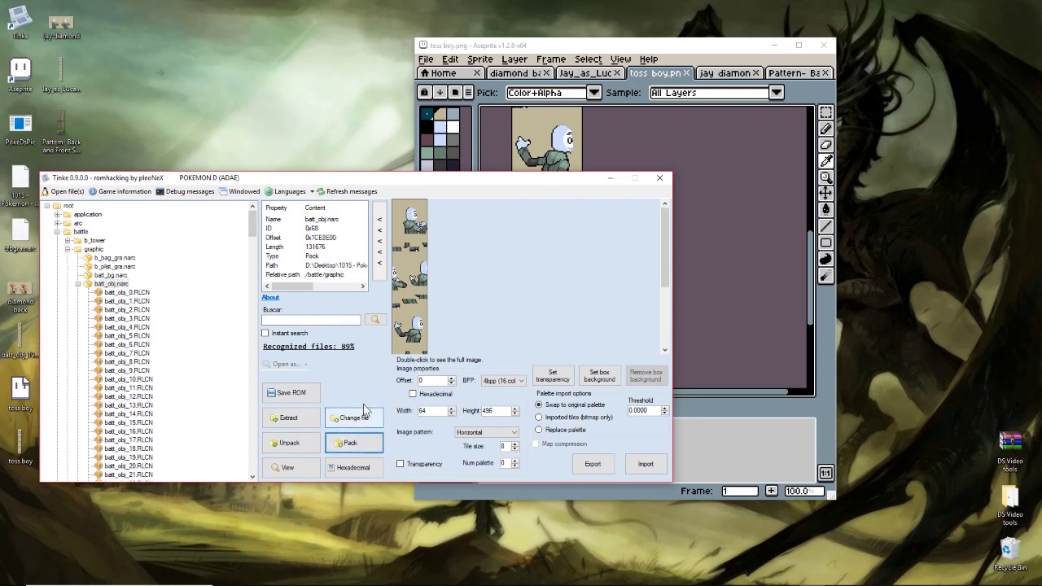
left_click(291, 393)
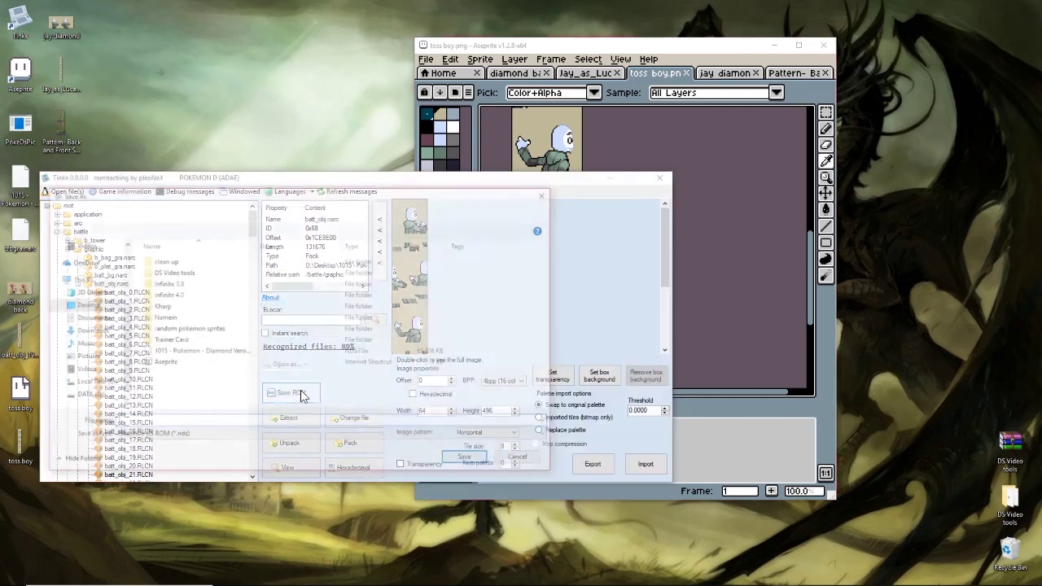